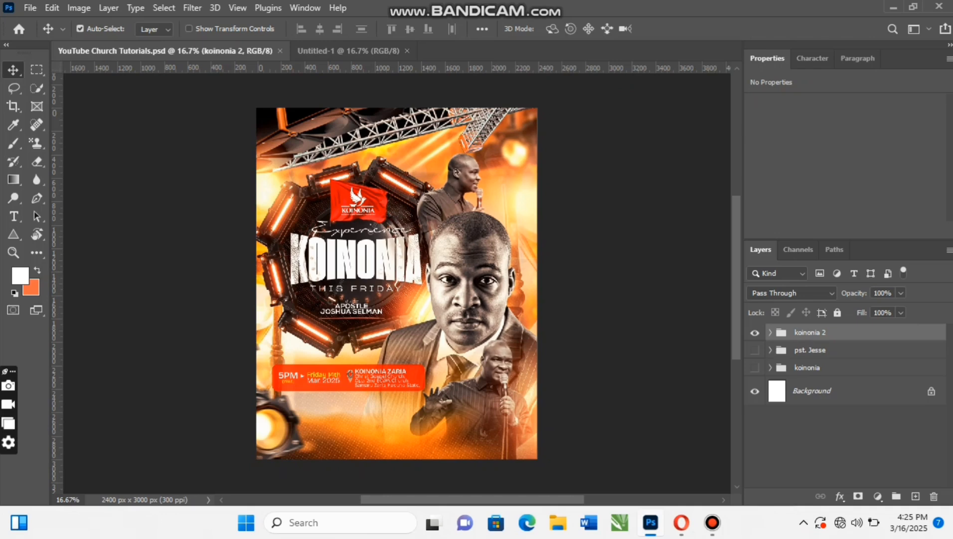
- In Untitled-1, place c16f2bfd-390a-4bd9-9b1e-9f31f9ac780c from Downloads as an embedded image, scaled to 90% and centred on the canvas
key(ctrl+Tab)
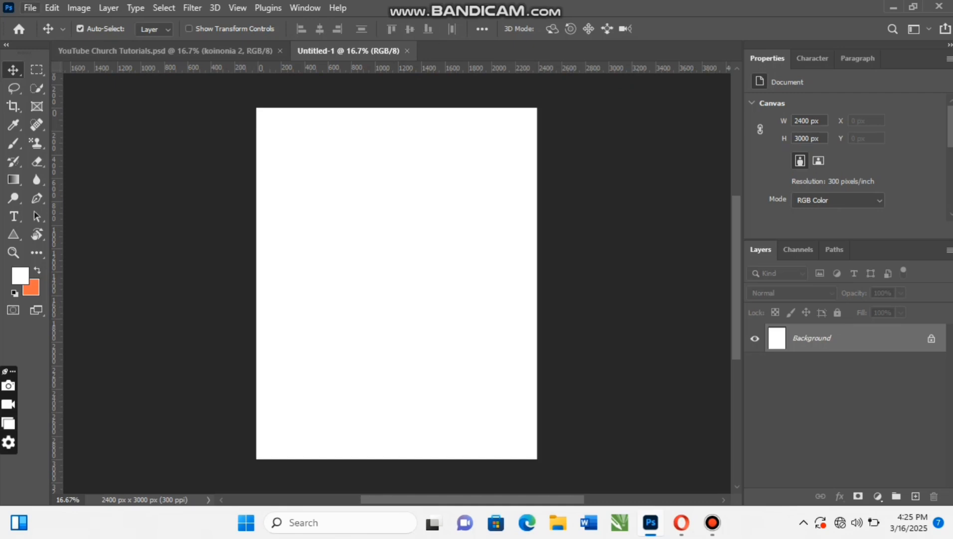
click(30, 7)
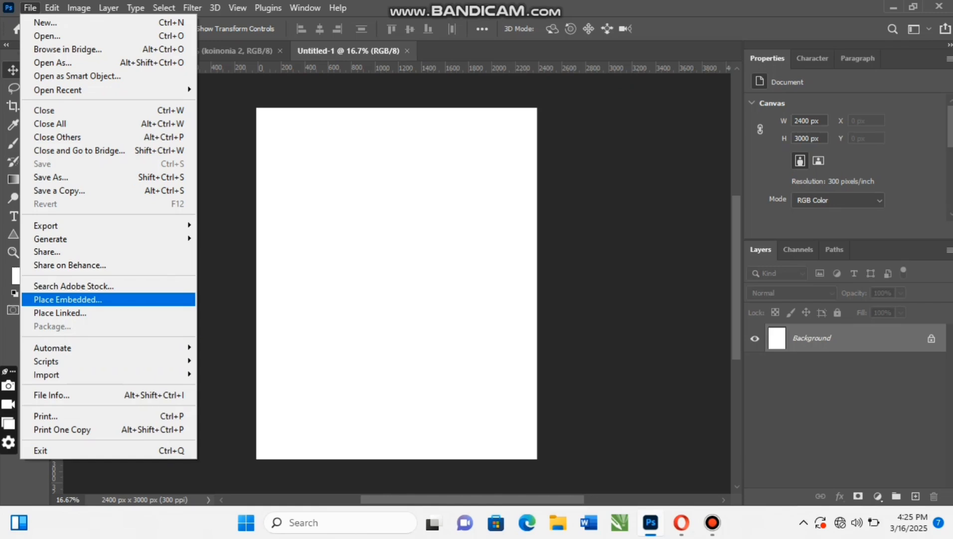
click(67, 299)
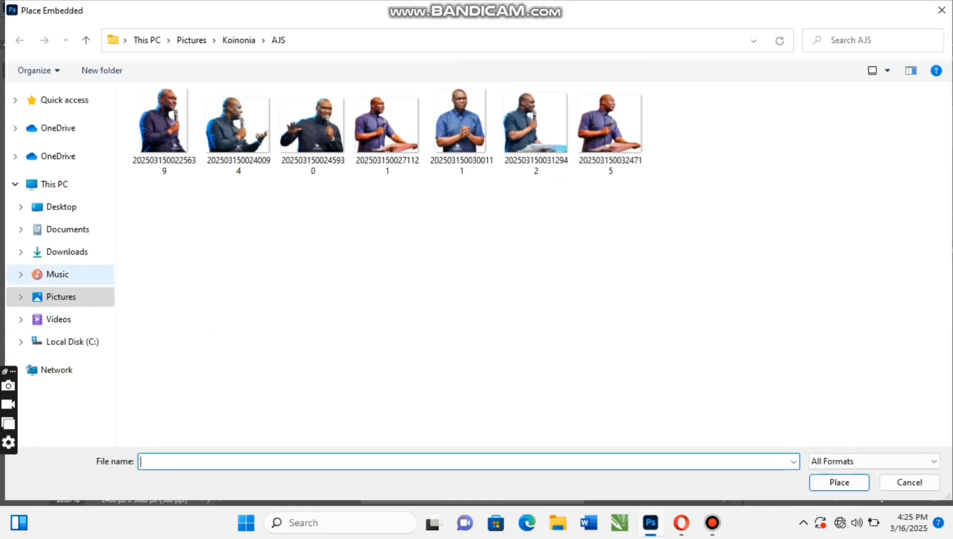
click(66, 252)
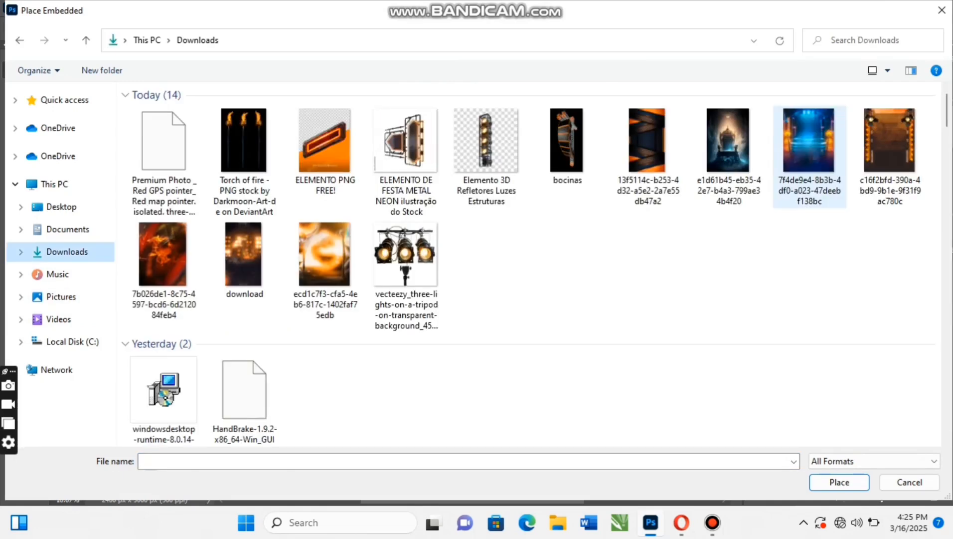
click(890, 156)
click(839, 482)
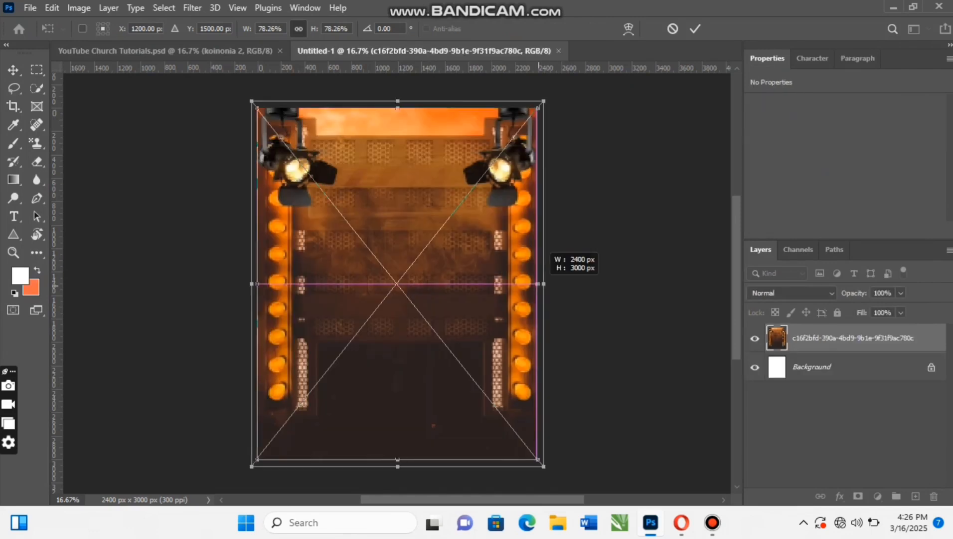
drag(543, 283, 559, 283)
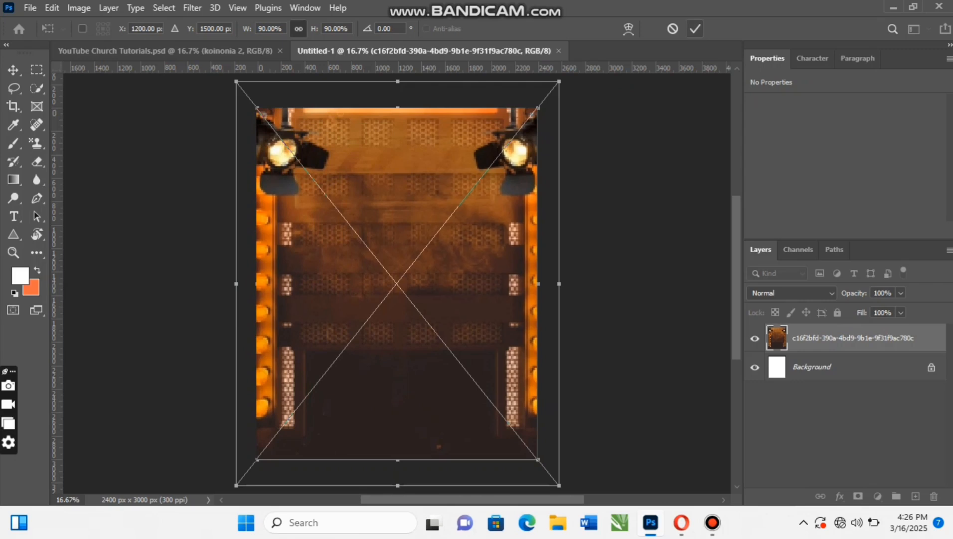
click(695, 28)
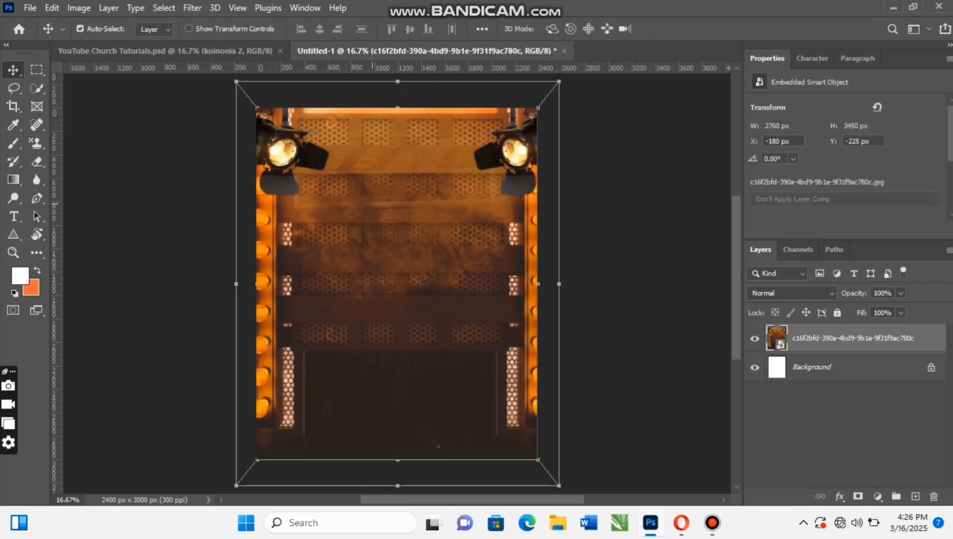
- Apply a Gaussian Blur with a 10-pixel radius to the placed stage-lights layer
click(192, 7)
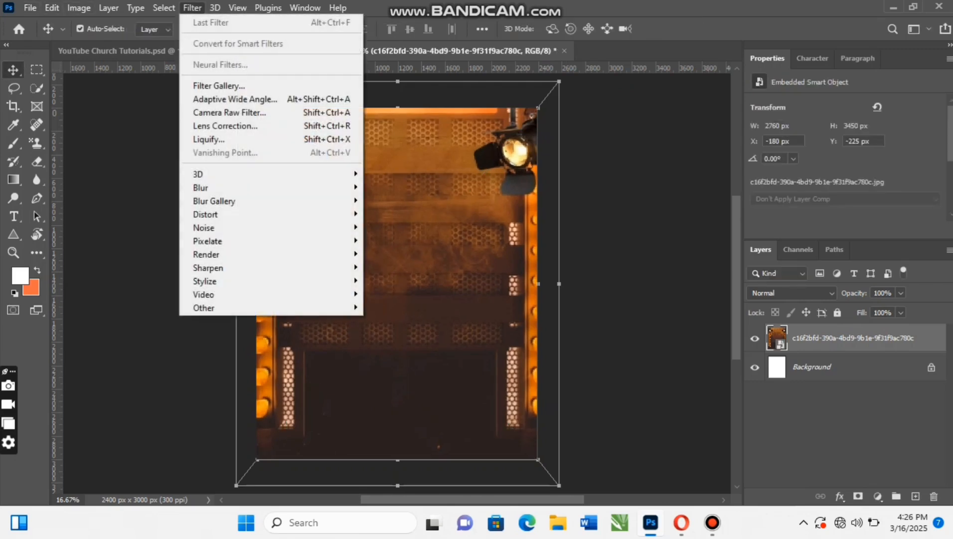
mouse_move(201, 187)
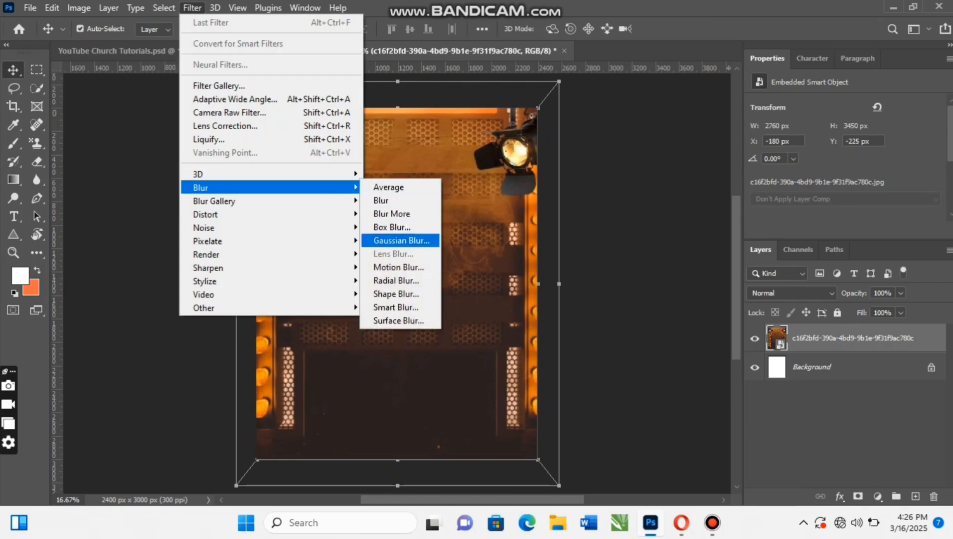
click(402, 240)
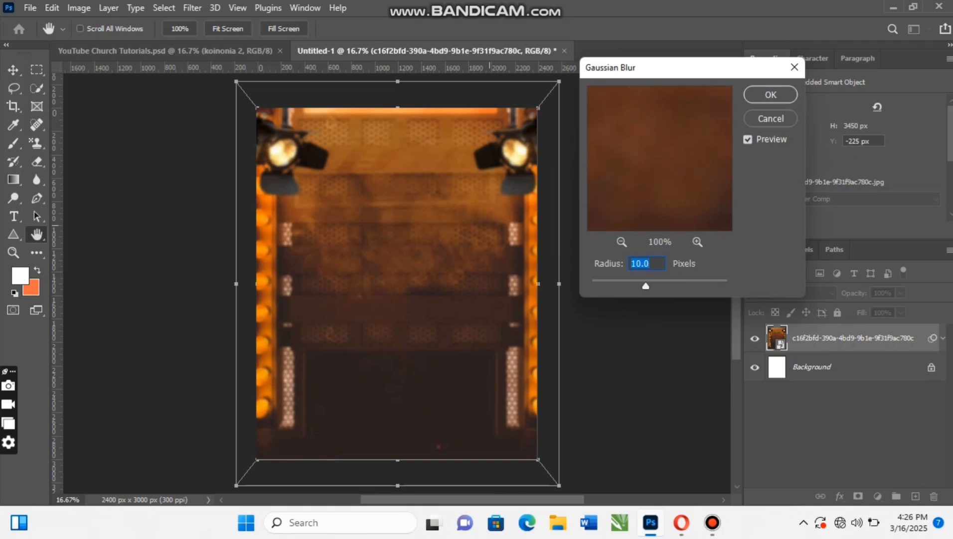
key(Return)
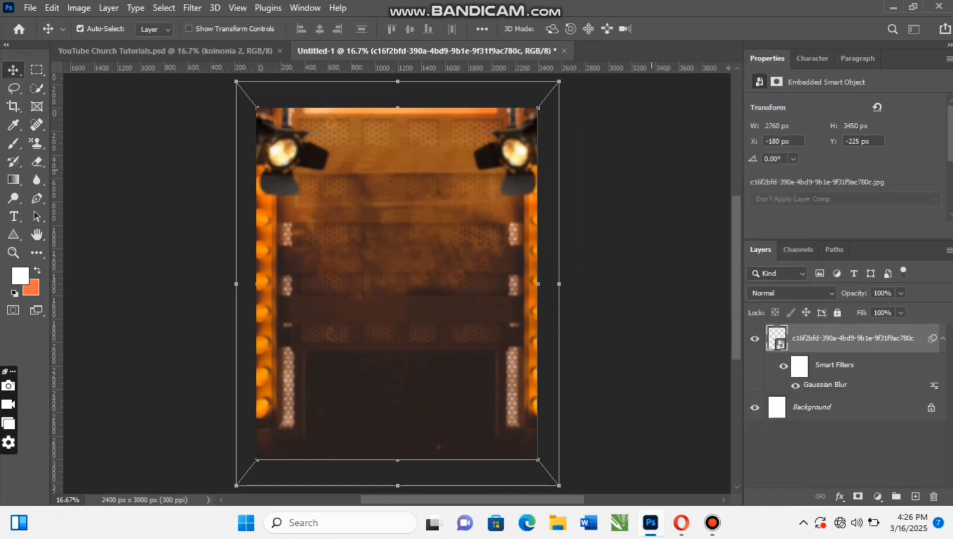
- Place the flame image 7b026de1-8c75-4597-bcd6-6d212084feb4 from Downloads as an embedded layer
click(30, 8)
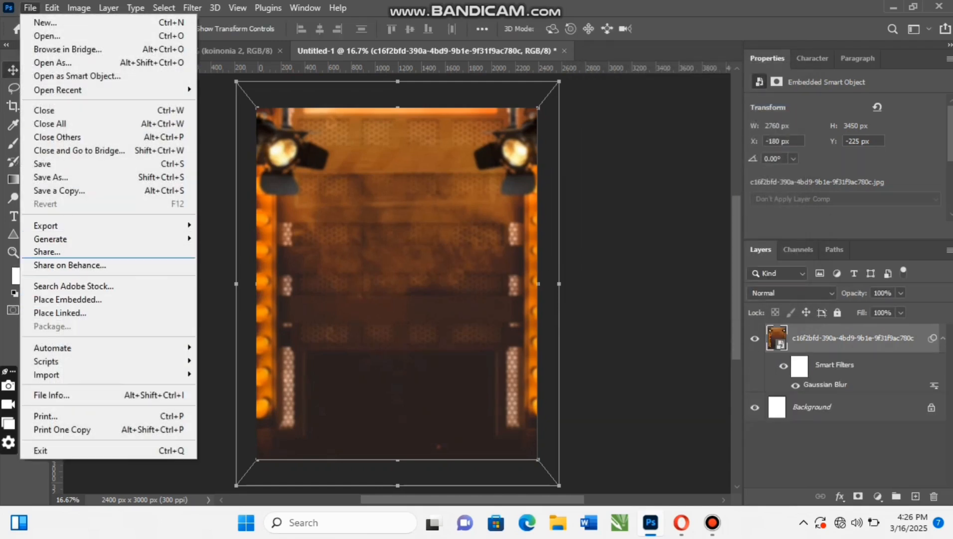
click(68, 299)
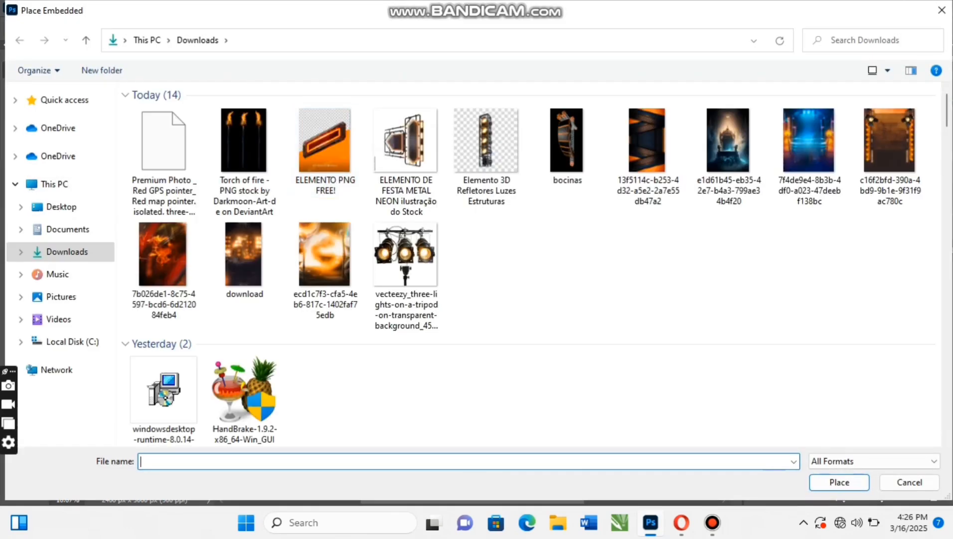
click(163, 262)
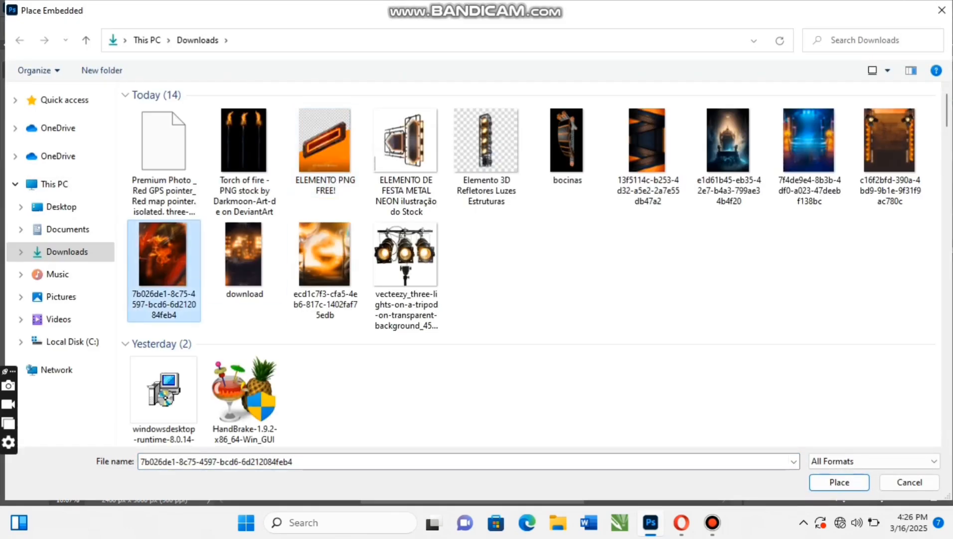
double_click(163, 261)
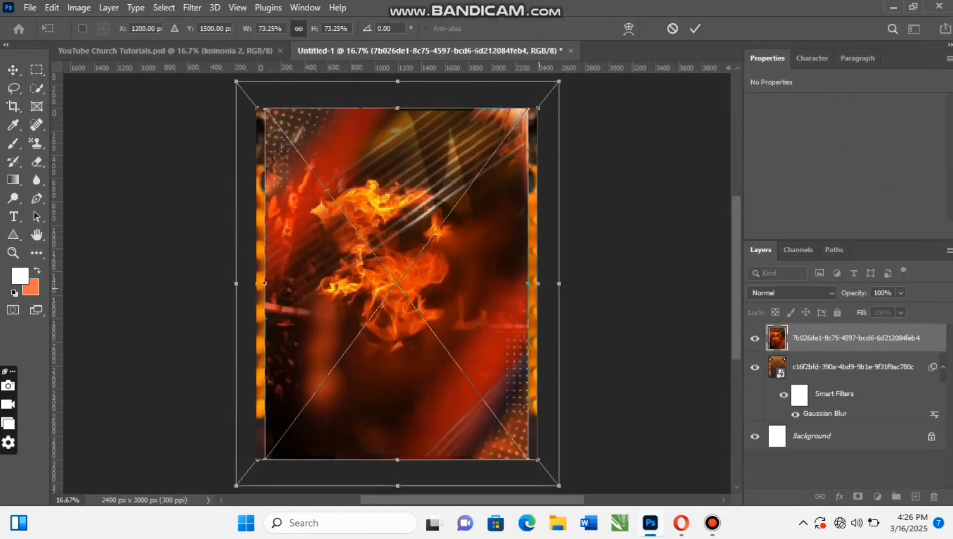
- Enlarge the flame image to about 94% centred at X 1050, Y 1200 px, and set its blend mode to Linear Dodge (Add)
drag(538, 285, 567, 283)
drag(436, 338, 436, 311)
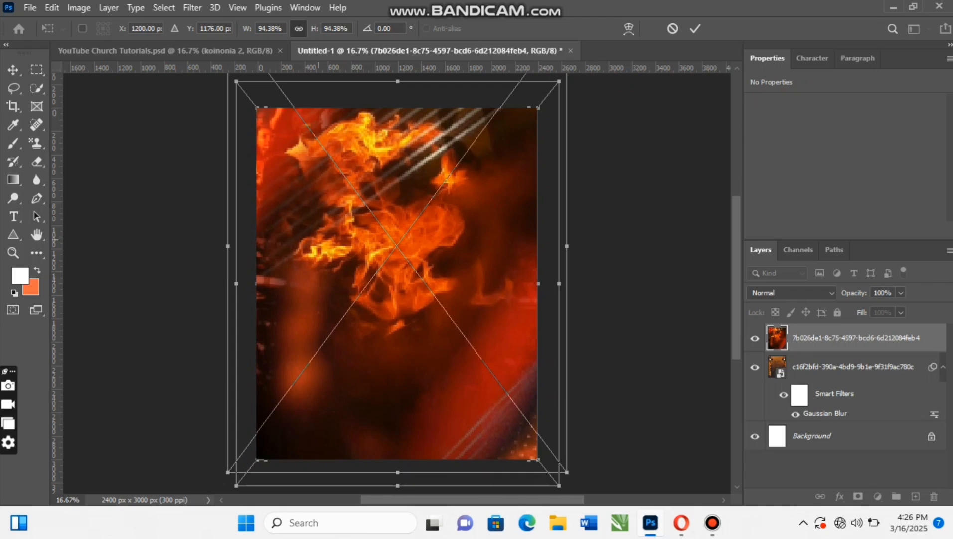
drag(452, 175, 434, 177)
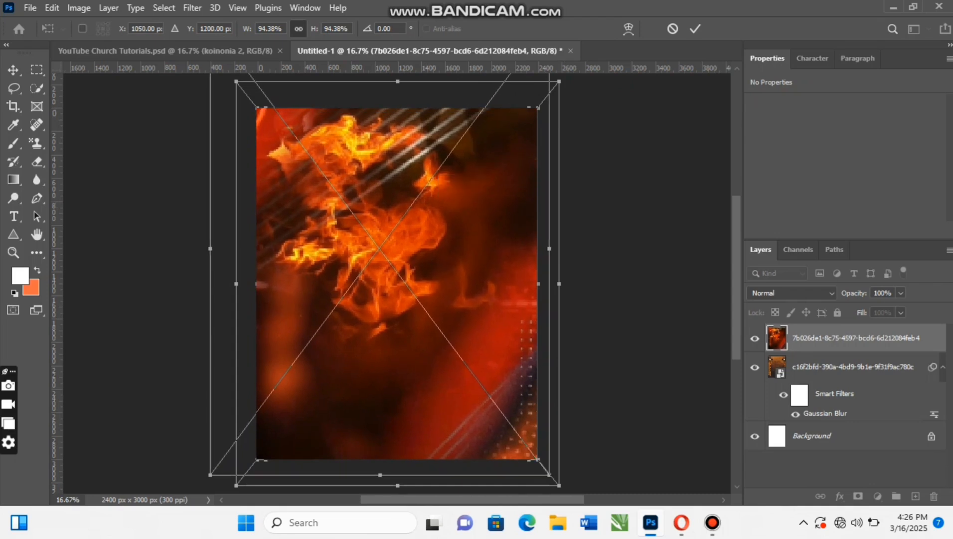
click(696, 28)
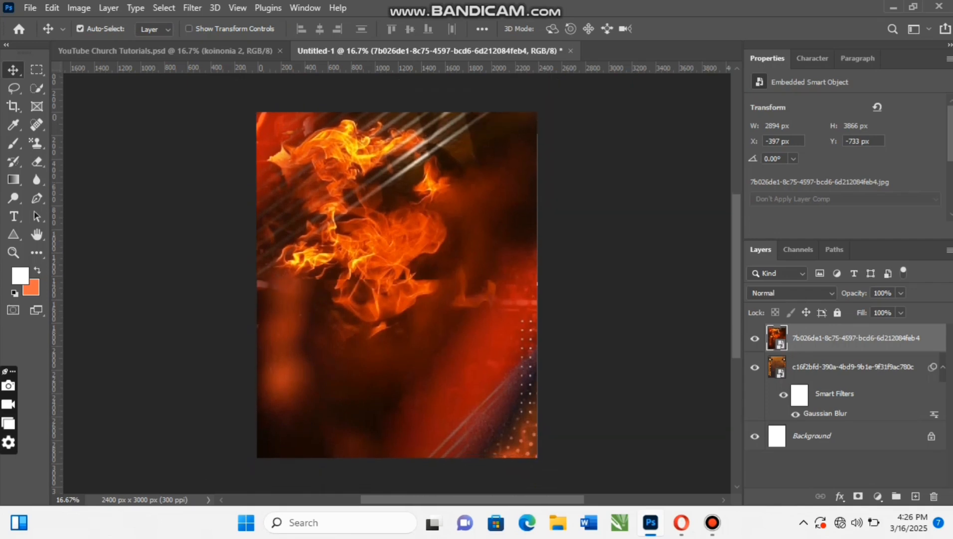
click(792, 292)
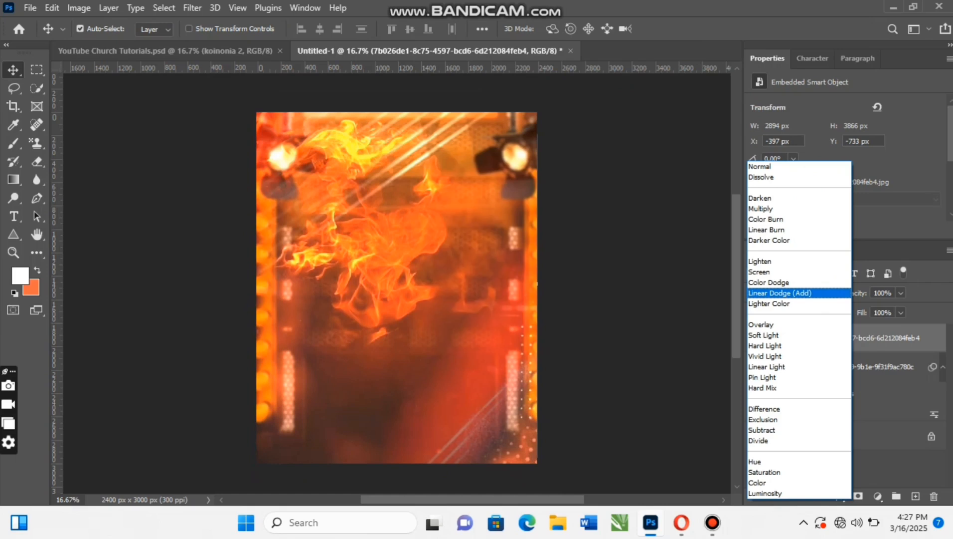
key(Return)
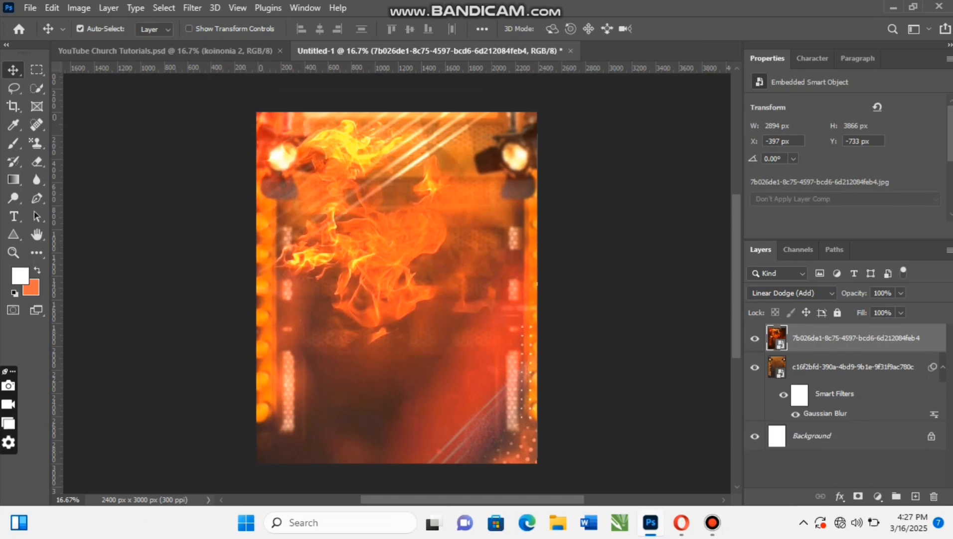
- Place the glowing image ecd1c7f3-cfa5-4eb6-817c-1402faf75edb from Downloads as an embedded layer, scaled to 90% and centred on the canvas
click(30, 8)
click(68, 299)
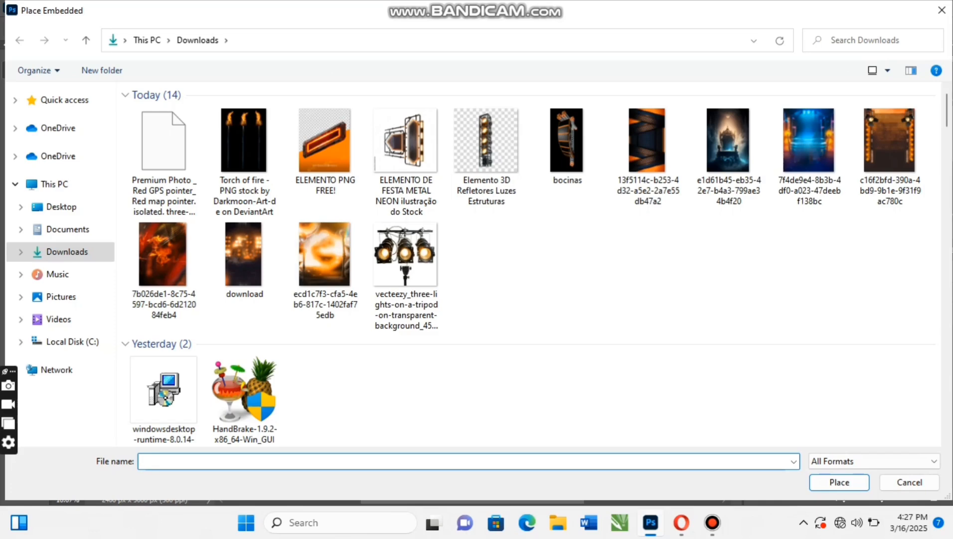
click(325, 269)
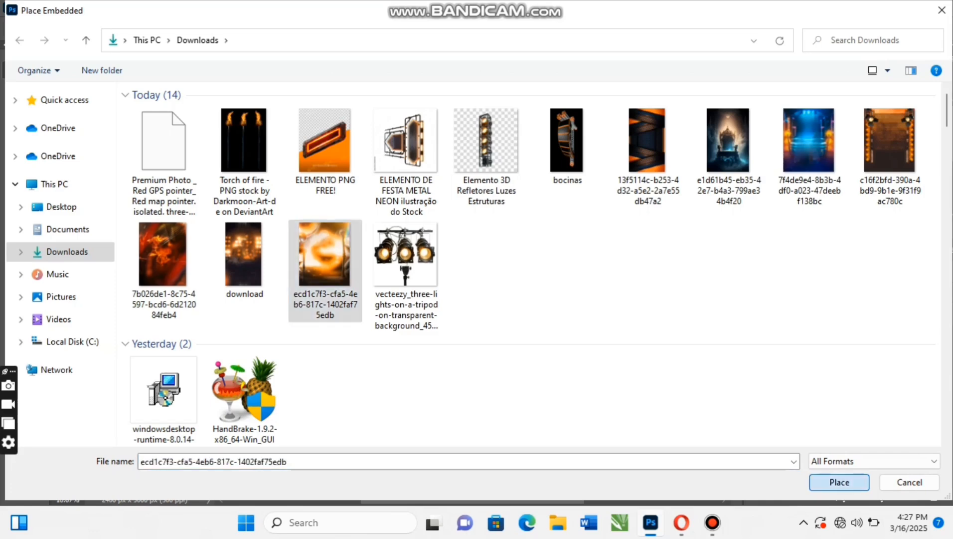
click(840, 482)
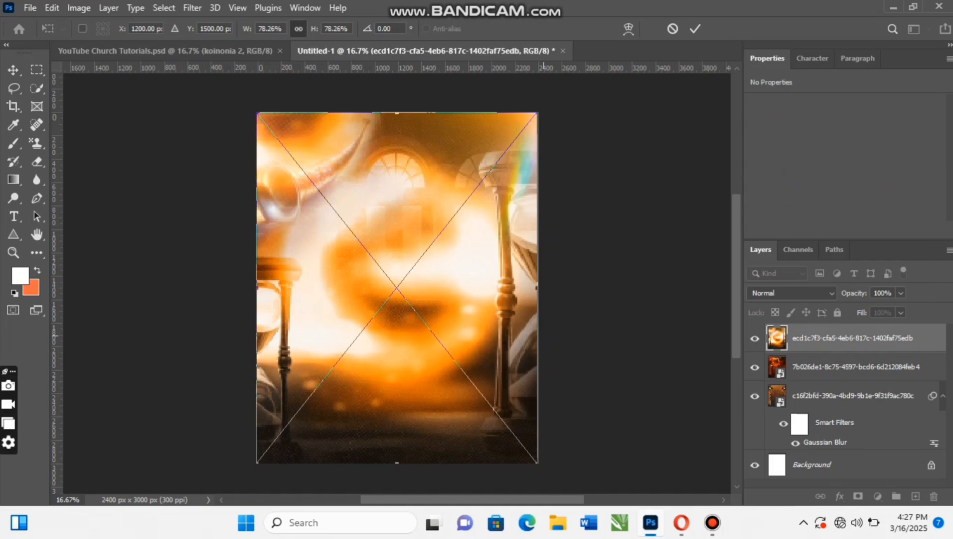
drag(540, 335, 721, 335)
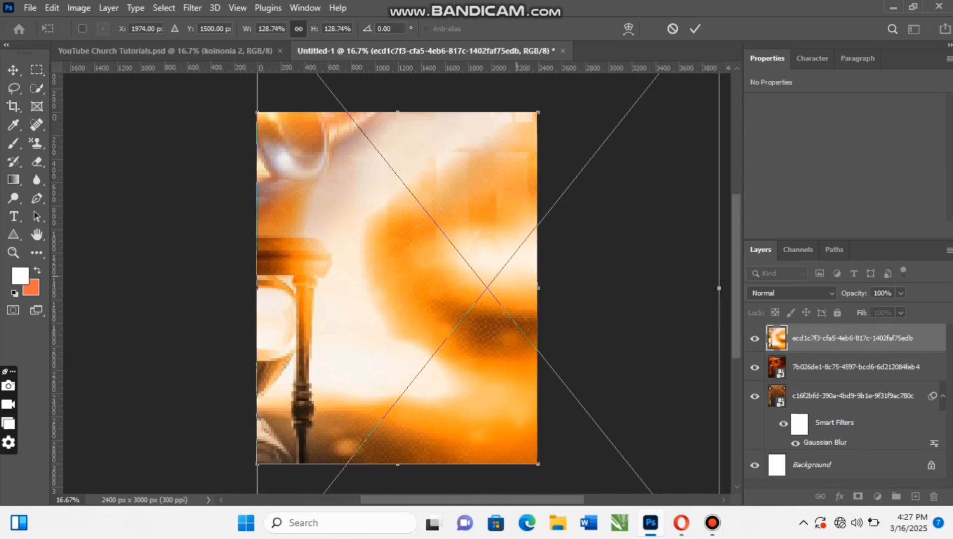
drag(516, 276, 426, 241)
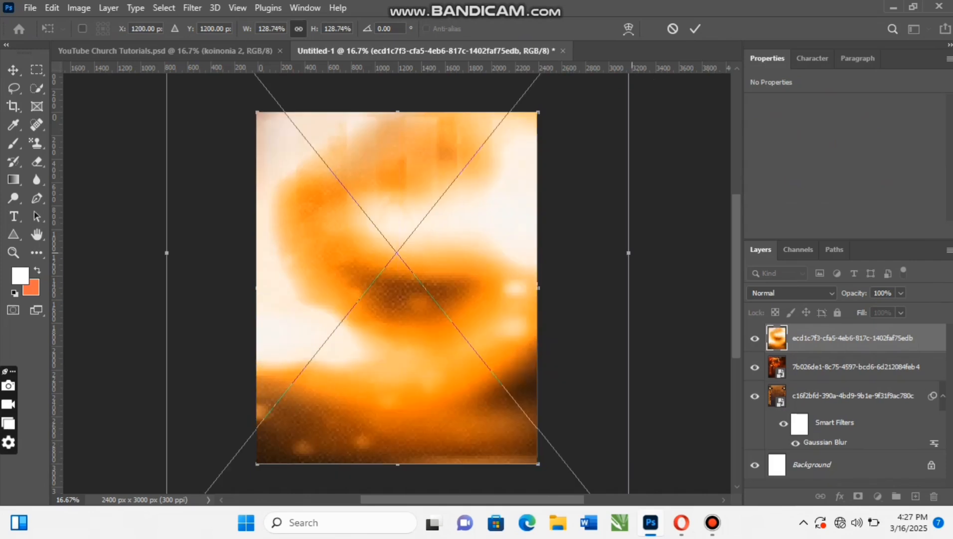
drag(628, 253, 559, 253)
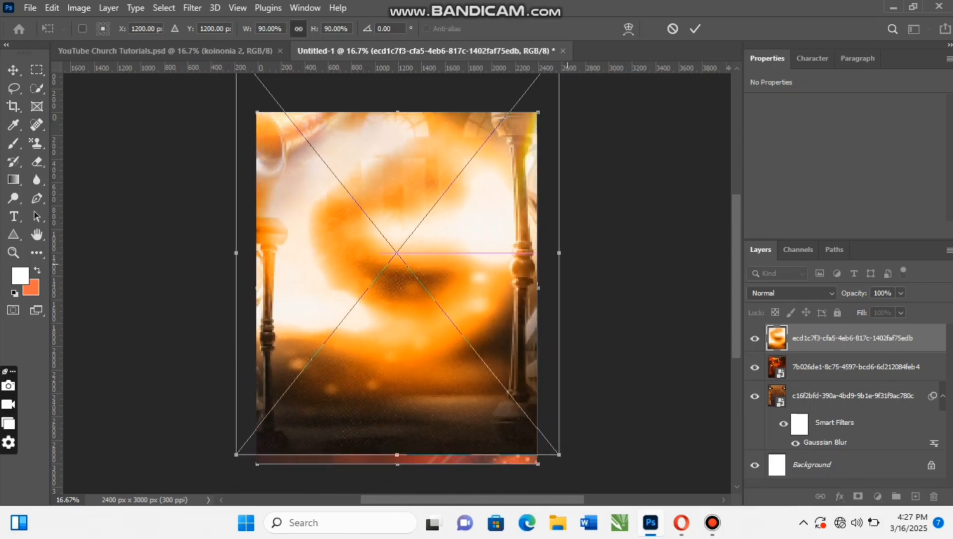
drag(492, 276, 492, 303)
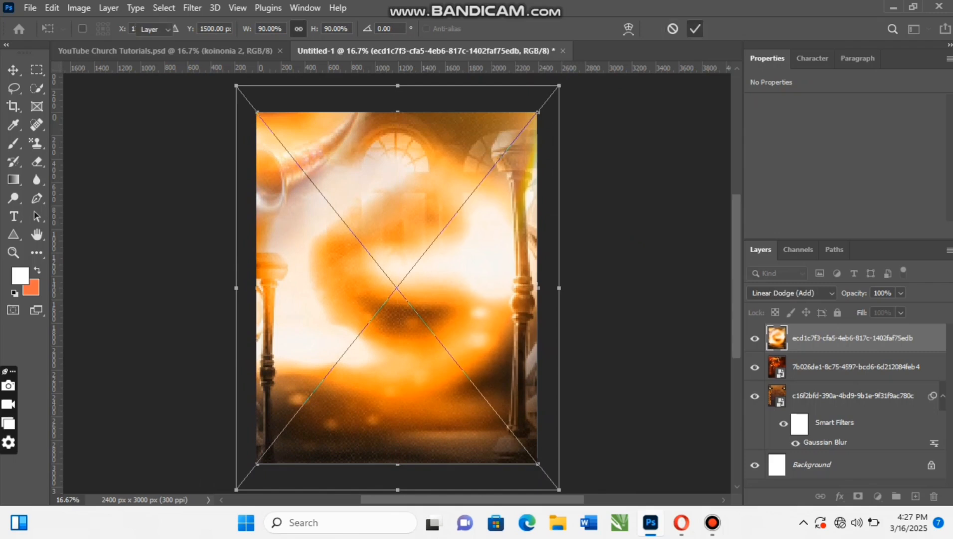
key(Return)
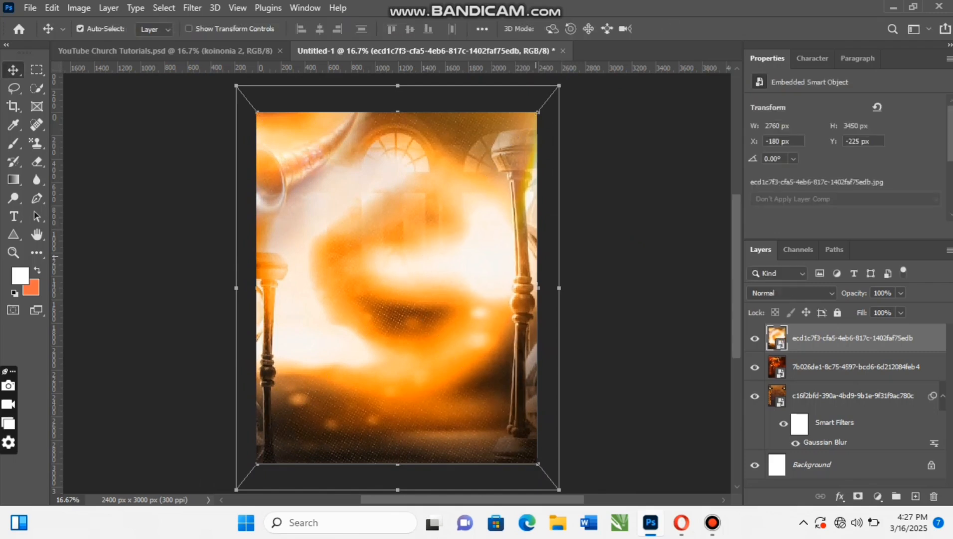
- Add a layer mask to the glowing image and fade out its upper part with a vertical black-to-white linear gradient from the canvas top
scroll(397, 284, down, 1)
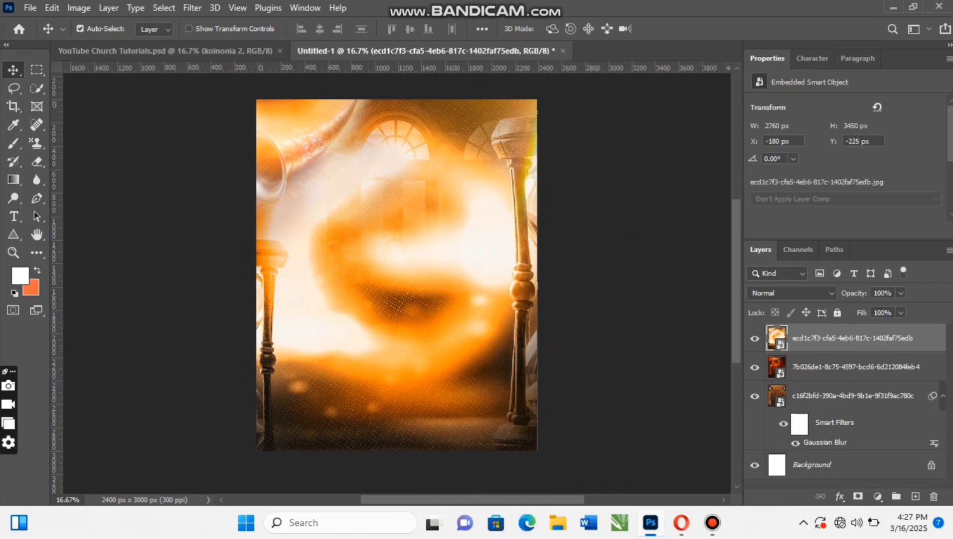
scroll(397, 280, up, 1)
scroll(397, 283, down, 1)
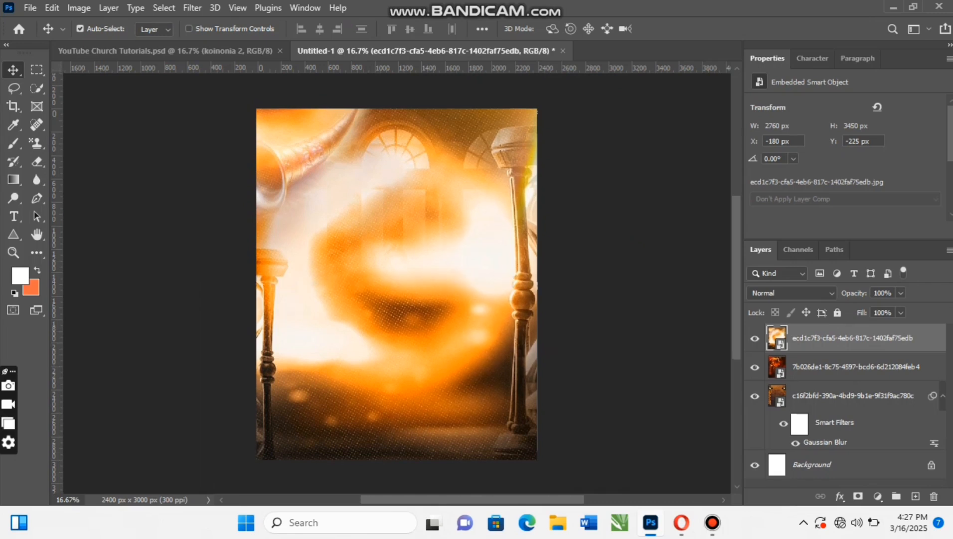
click(858, 496)
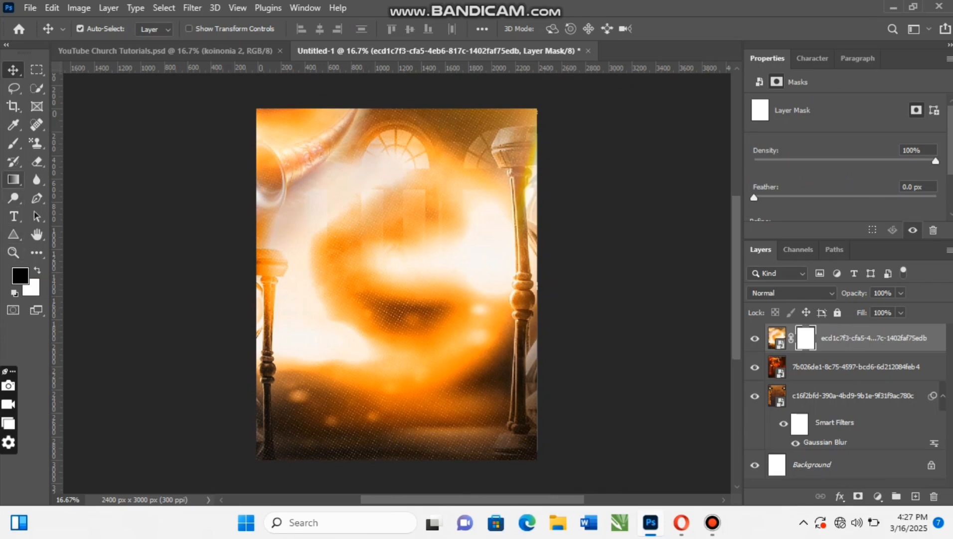
click(14, 179)
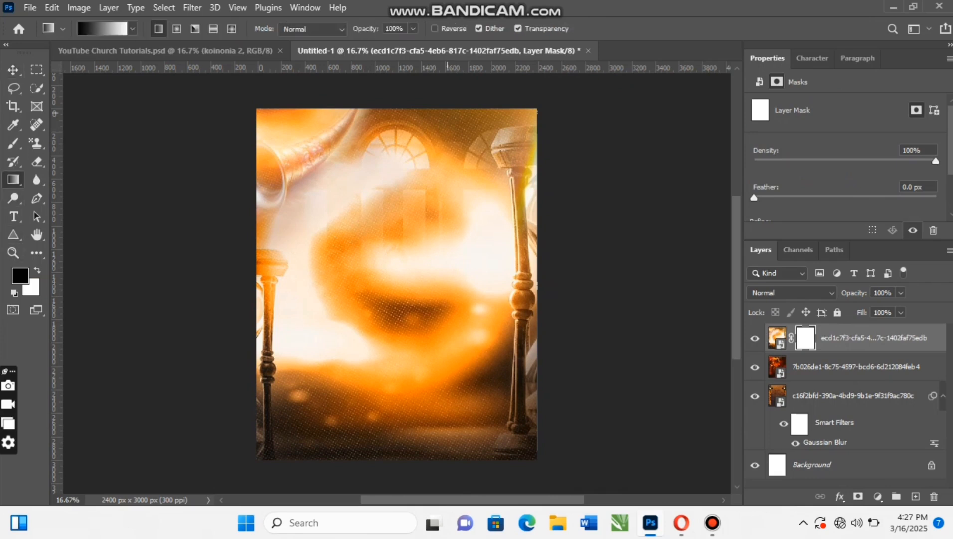
drag(399, 109, 399, 320)
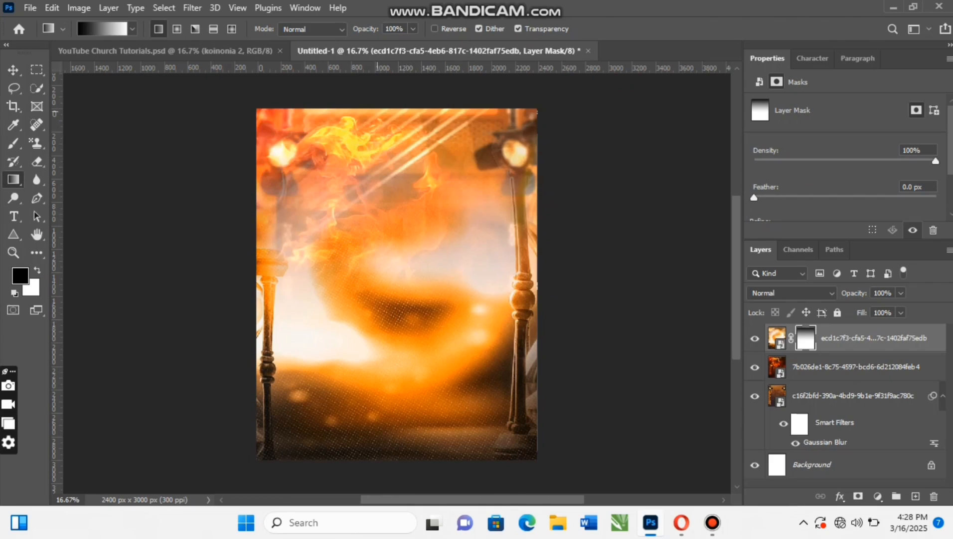
drag(384, 107, 384, 331)
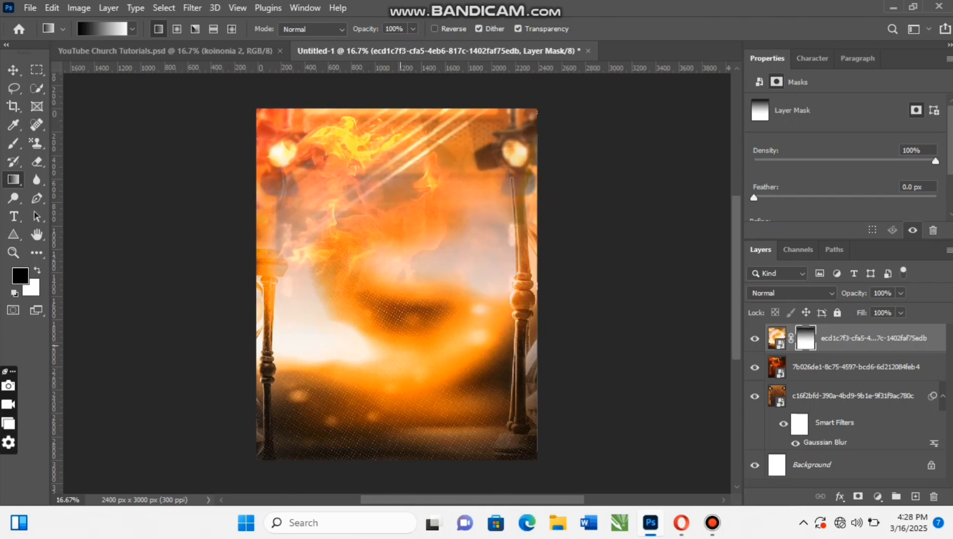
key(v)
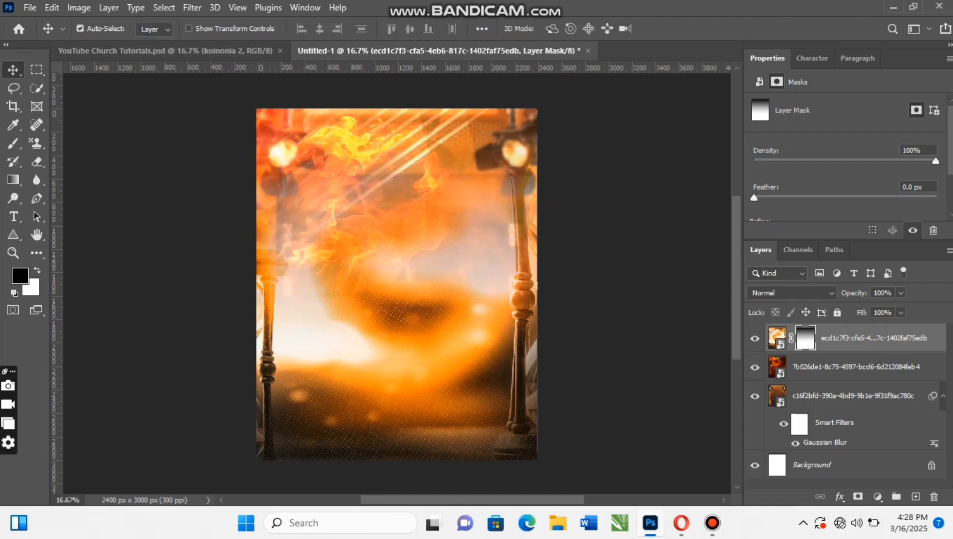
- Place the speaker image bocinas from Downloads as an embedded layer, centred on the canvas
scroll(396, 282, up, 1)
scroll(397, 282, down, 2)
scroll(396, 282, up, 1)
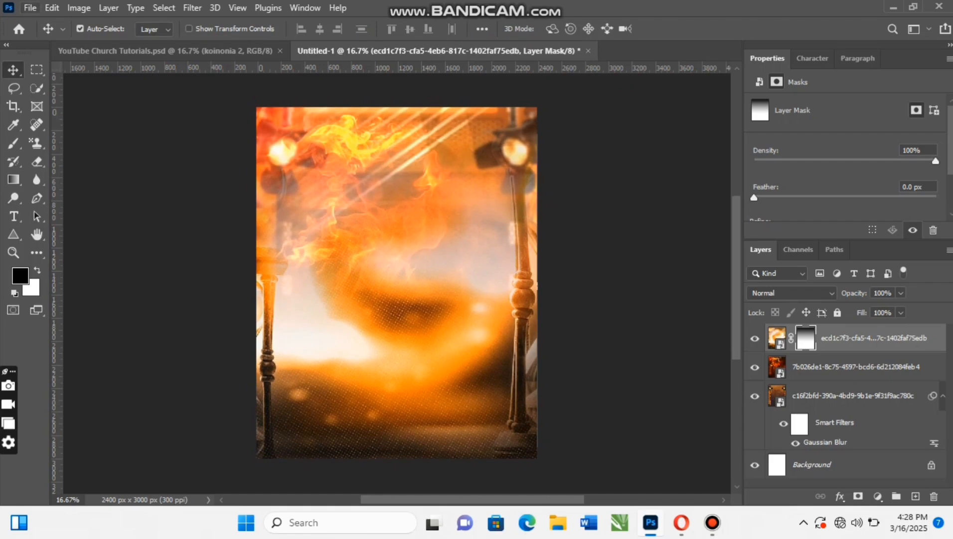
click(30, 7)
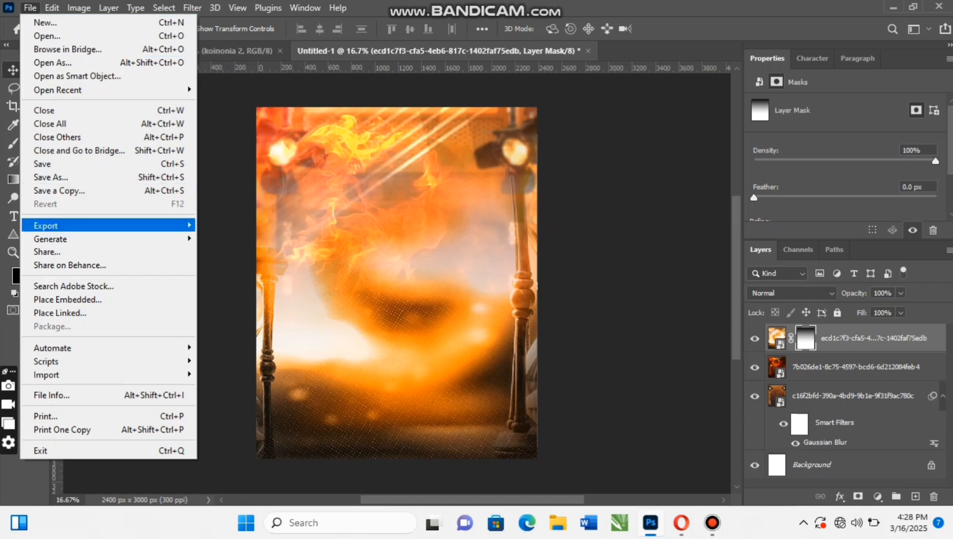
click(67, 299)
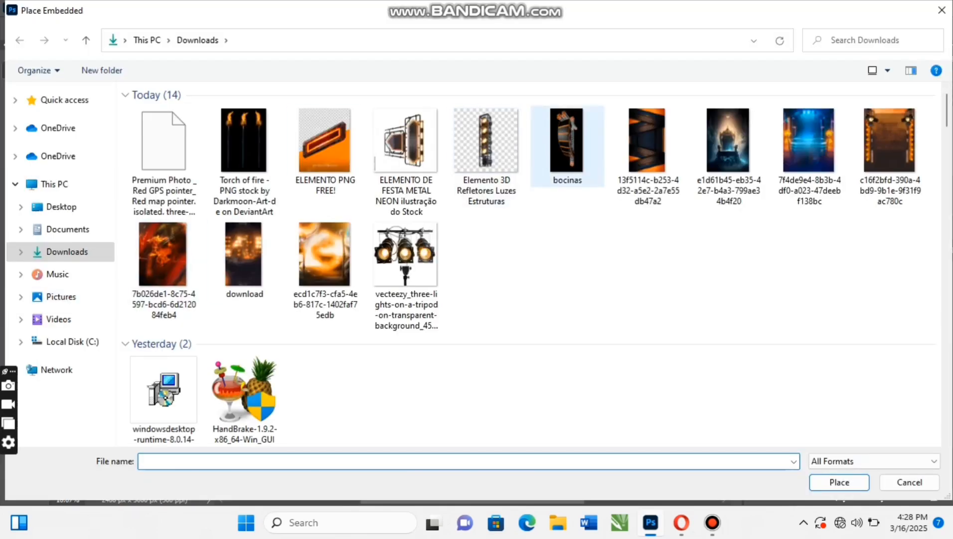
click(567, 146)
key(Return)
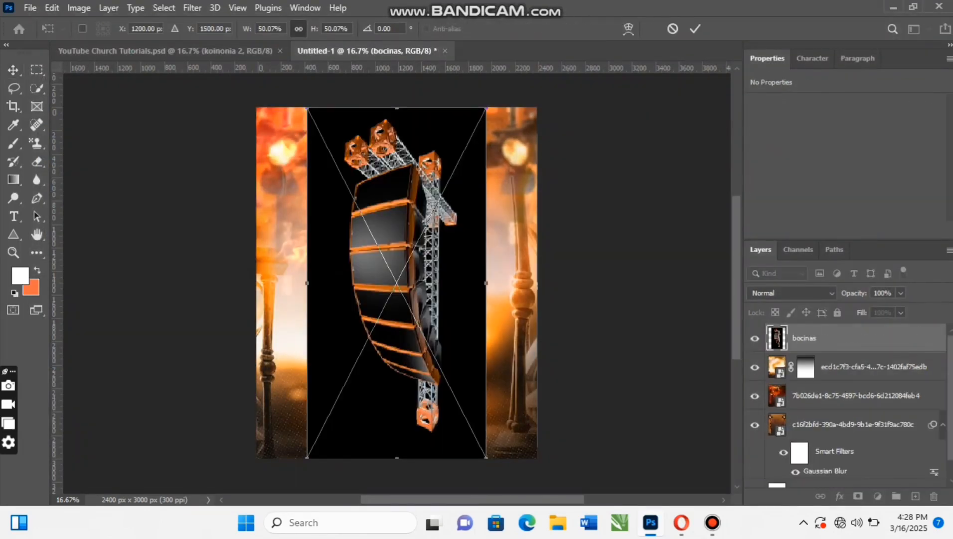
key(Return)
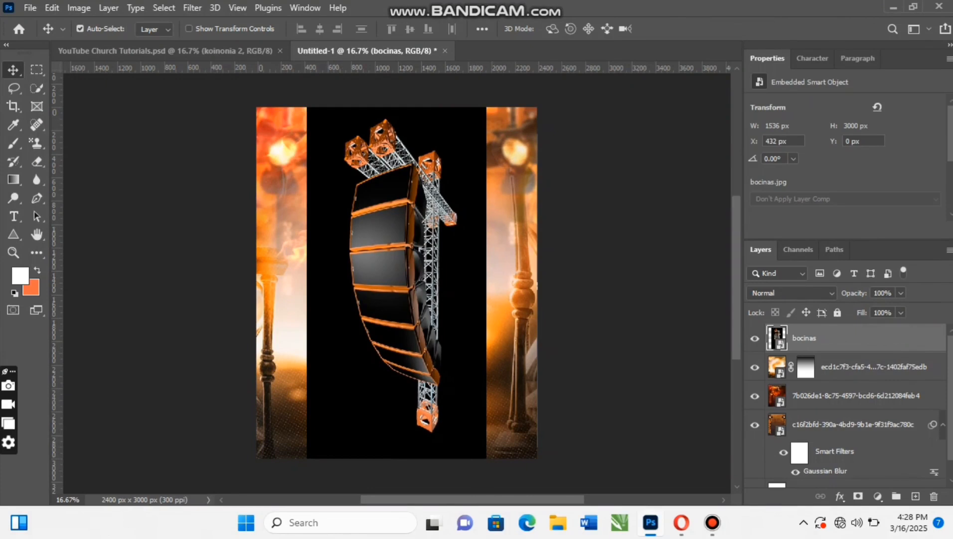
- Rasterize the bocinas layer and remove its black background
right_click(811, 339)
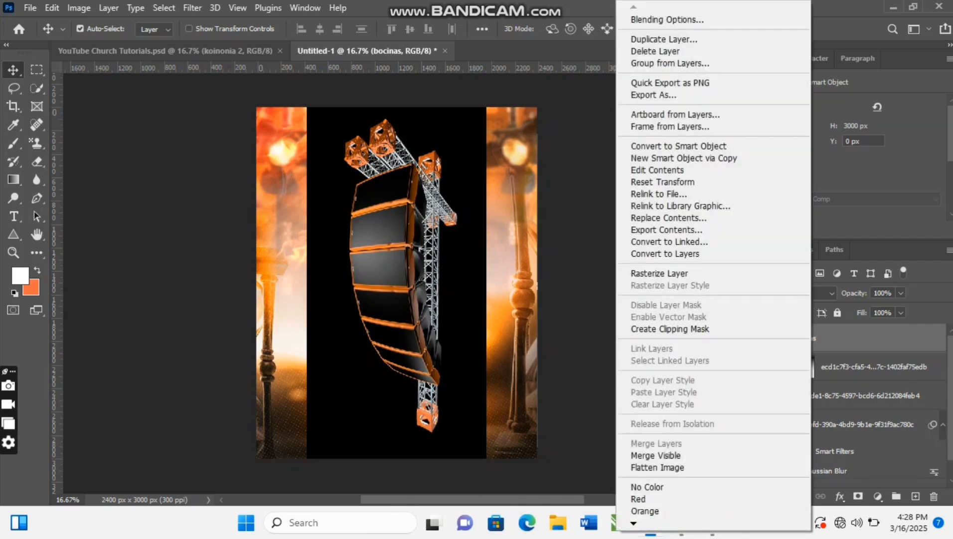
click(659, 273)
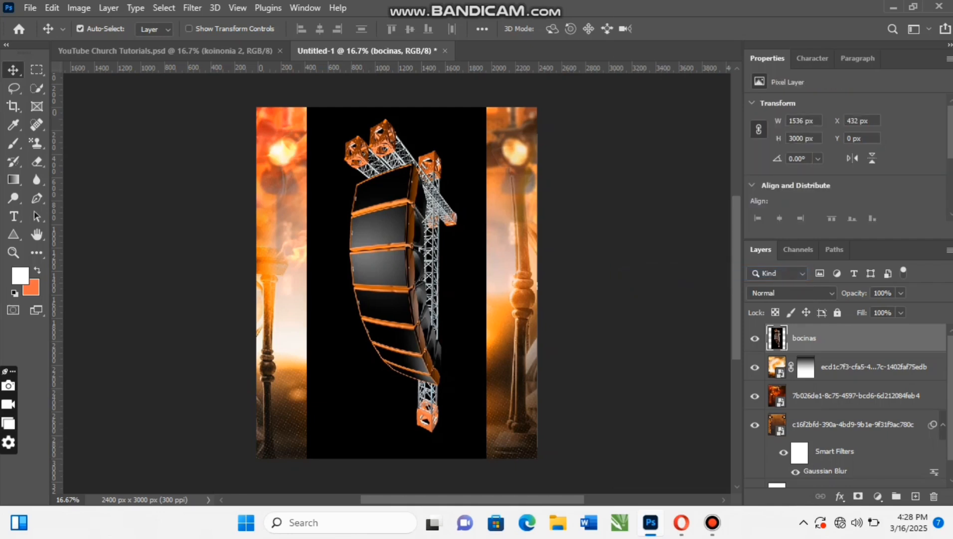
scroll(847, 160, down, 3)
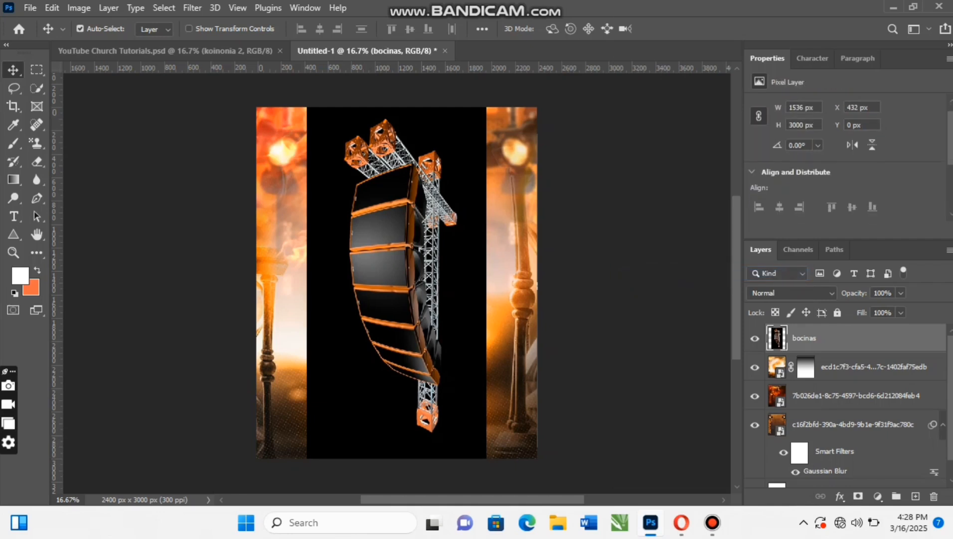
scroll(847, 160, down, 2)
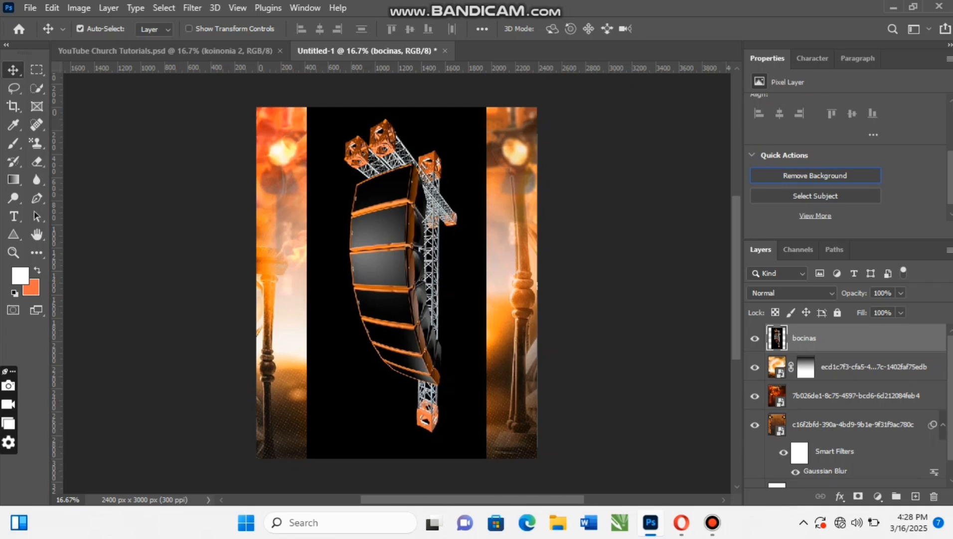
click(815, 175)
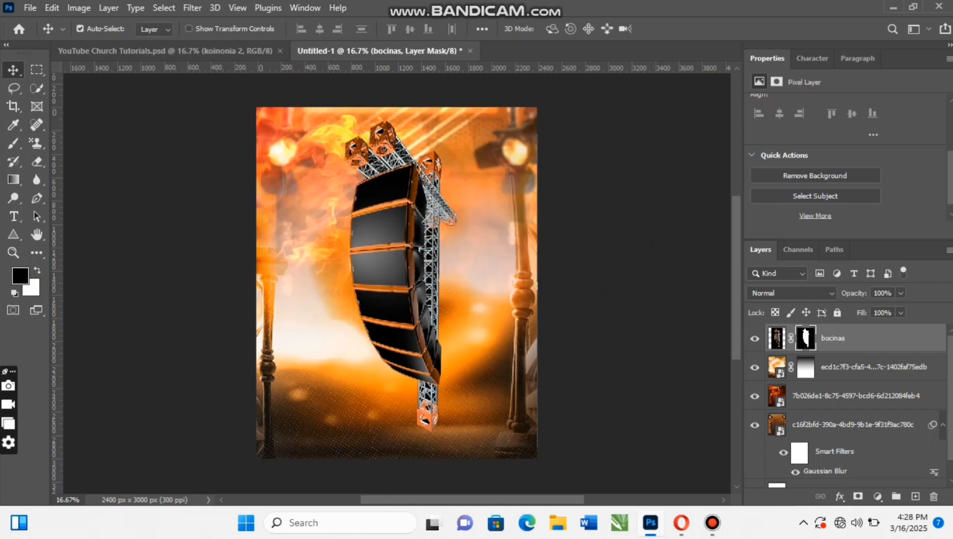
- Enlarge the bocinas speaker to about 139%, rotate it about 78°, and position its truss across the canvas's upper edge
key(ctrl)
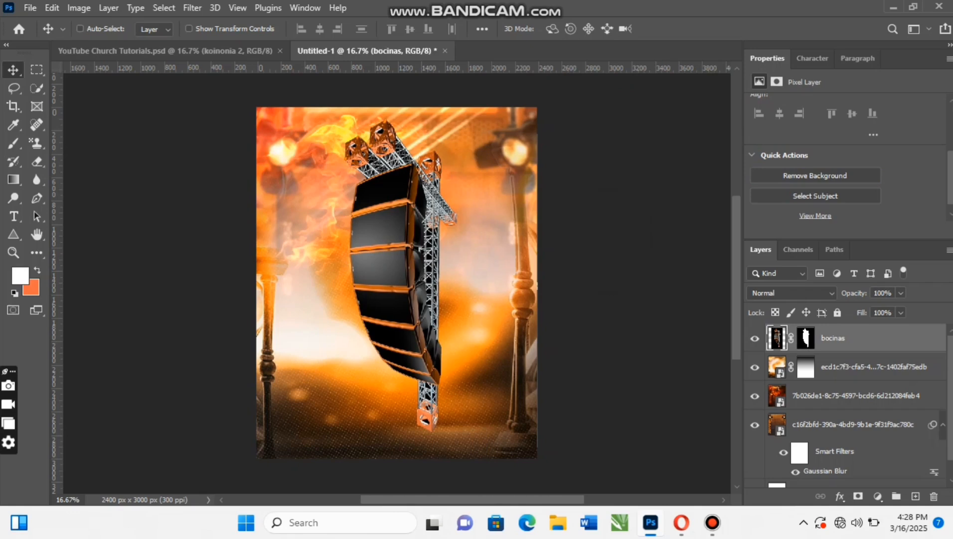
key(ctrl+t)
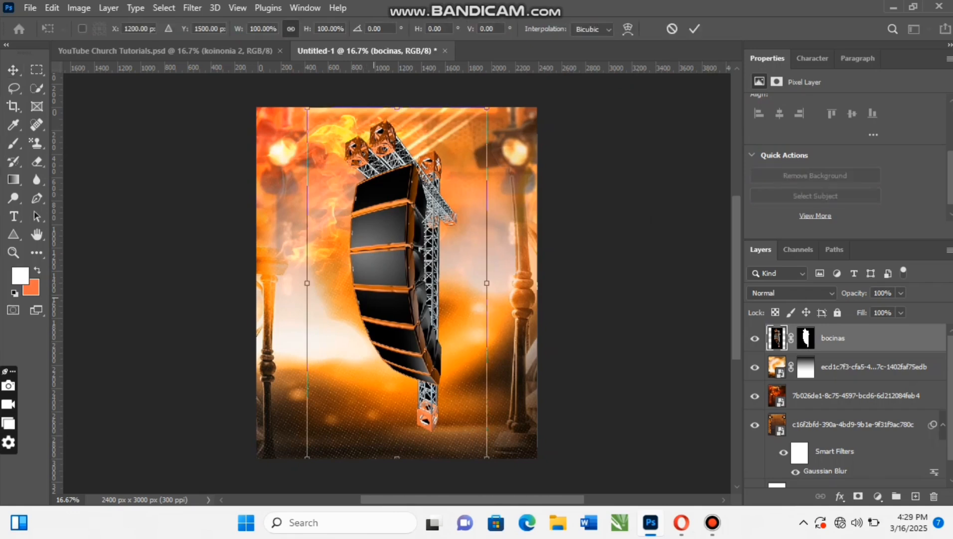
drag(487, 283, 524, 282)
drag(559, 132, 591, 415)
drag(462, 257, 399, 107)
drag(576, 213, 603, 193)
mouse_move(346, 136)
mouse_down()
mouse_move(336, 132)
mouse_move(348, 136)
mouse_up()
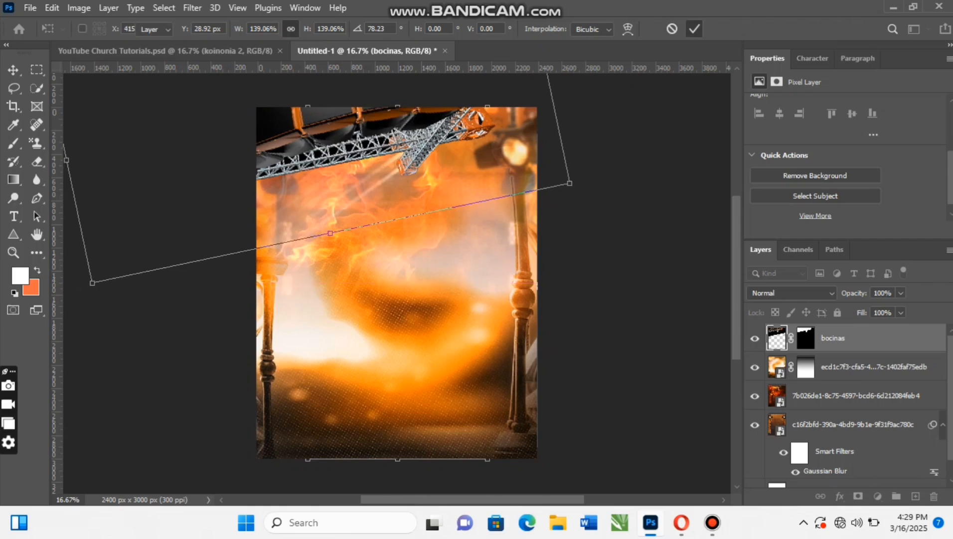
key(Return)
scroll(396, 284, down, 1)
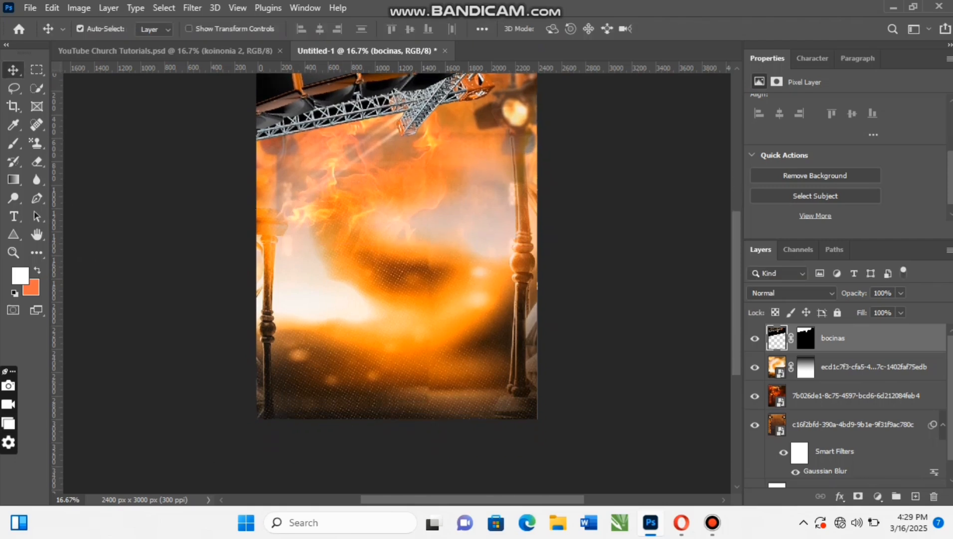
scroll(397, 270, up, 2)
scroll(397, 269, down, 1)
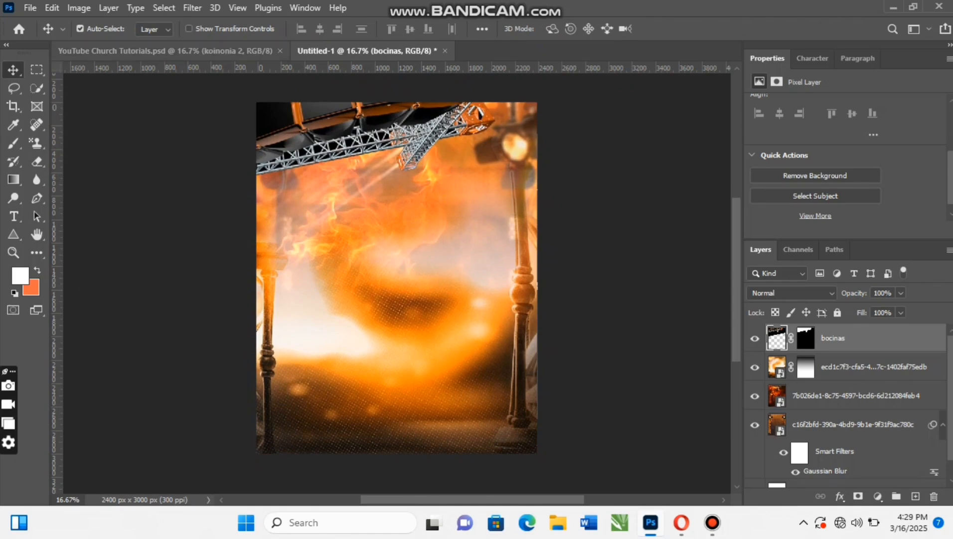
- In YouTube Church Tutorials.psd, hide Layer 48 and copy the octagonal layer Elemento 3D Placa de Metal e Neon PNG Transparente (1) into Untitled-1
key(ctrl+Tab)
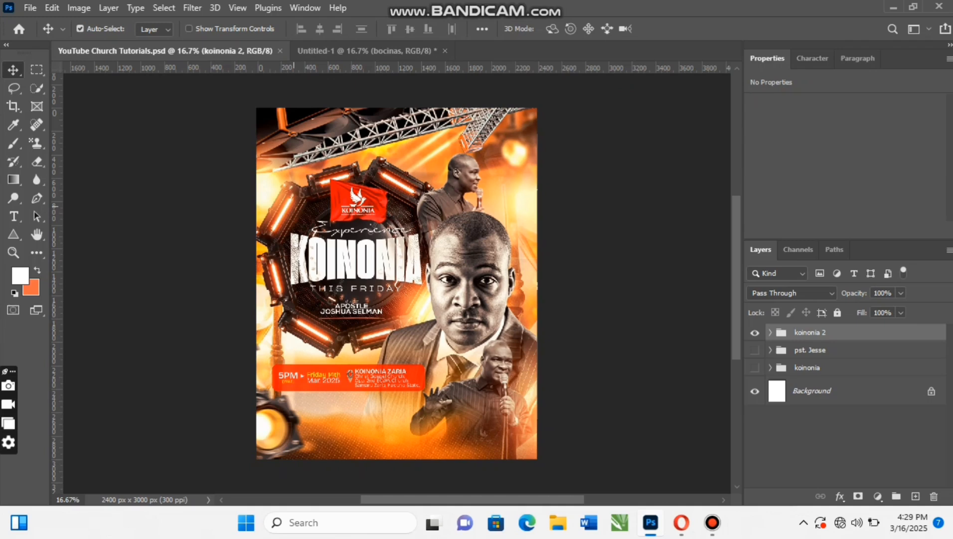
click(349, 249)
scroll(349, 249, right, 1)
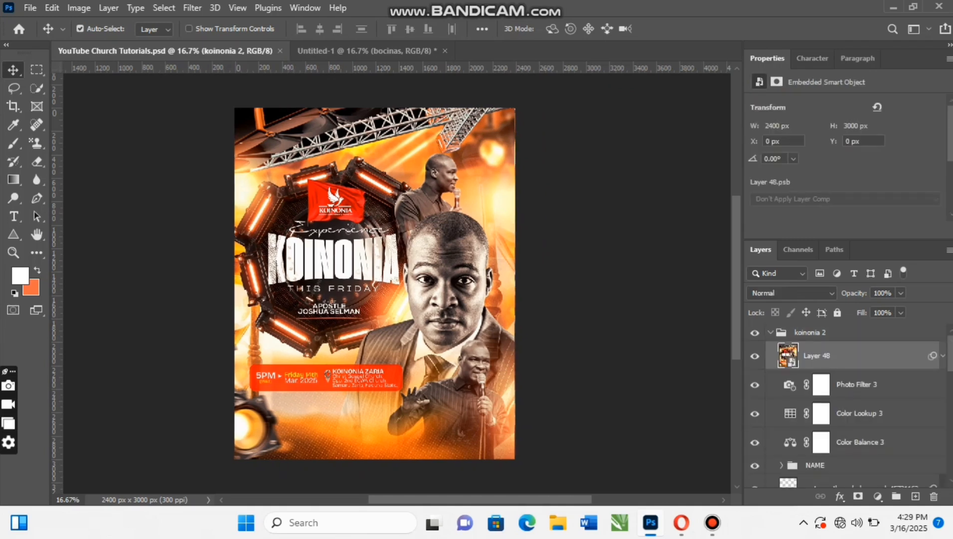
click(755, 356)
click(249, 195)
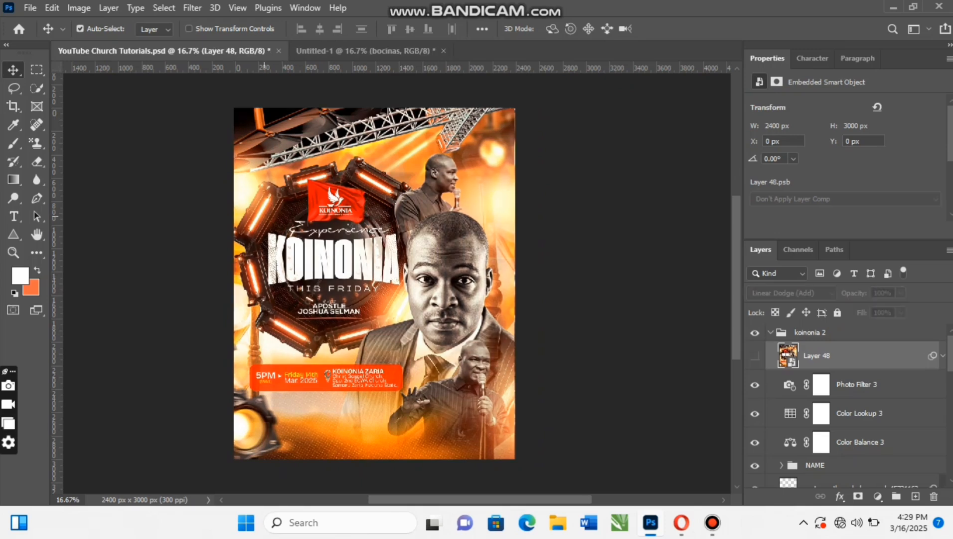
click(295, 329)
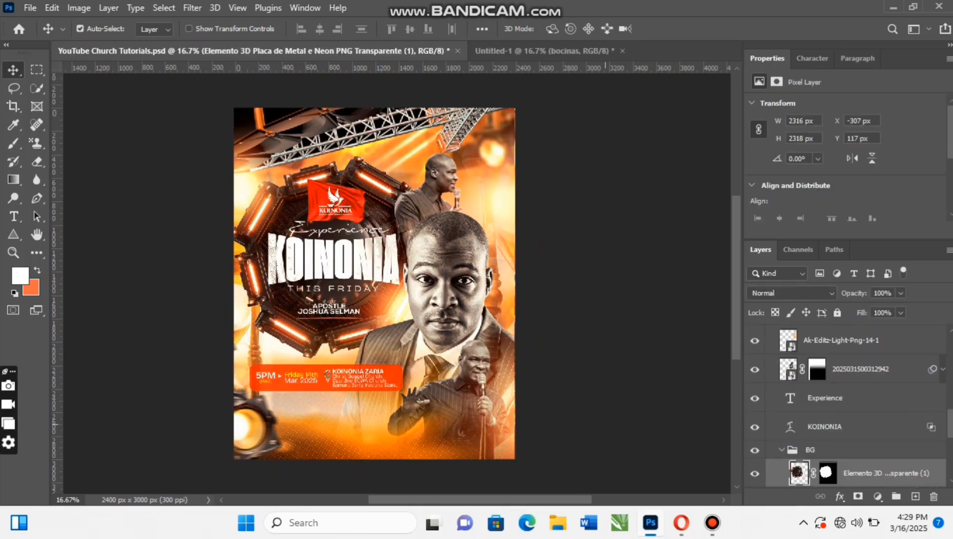
drag(798, 473, 299, 229)
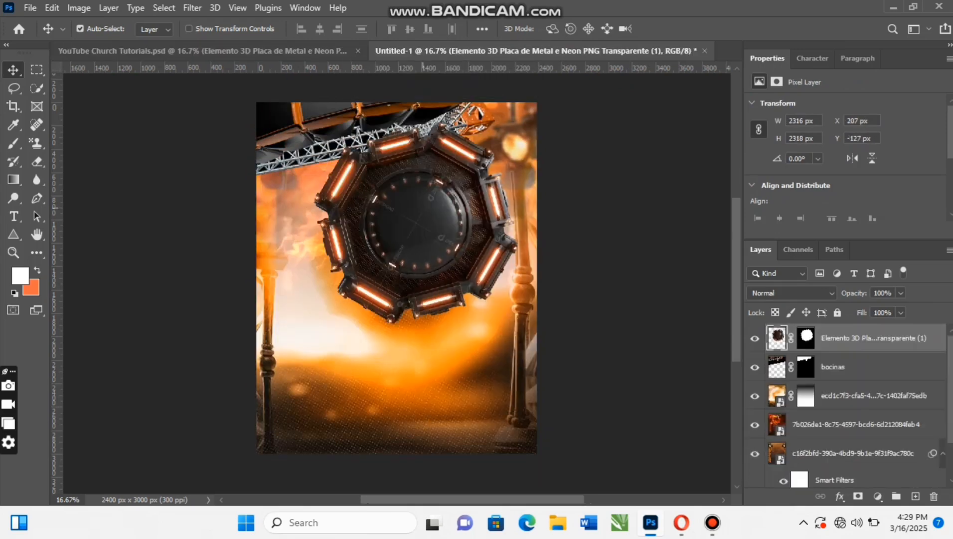
- Move the octagonal neon element to about X -261, Y 41 px, and shift the bocinas truss slightly right
drag(435, 176, 381, 208)
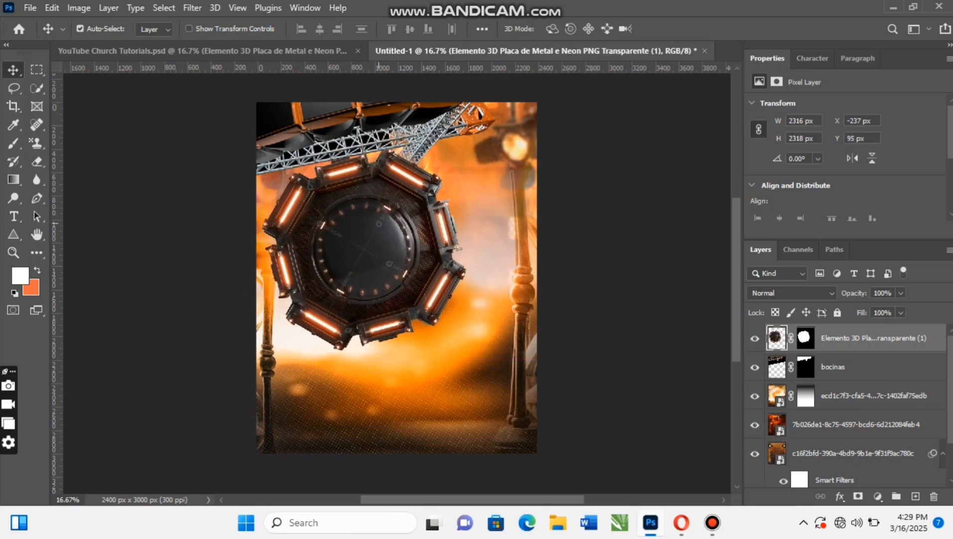
drag(481, 112, 486, 112)
drag(430, 136, 429, 136)
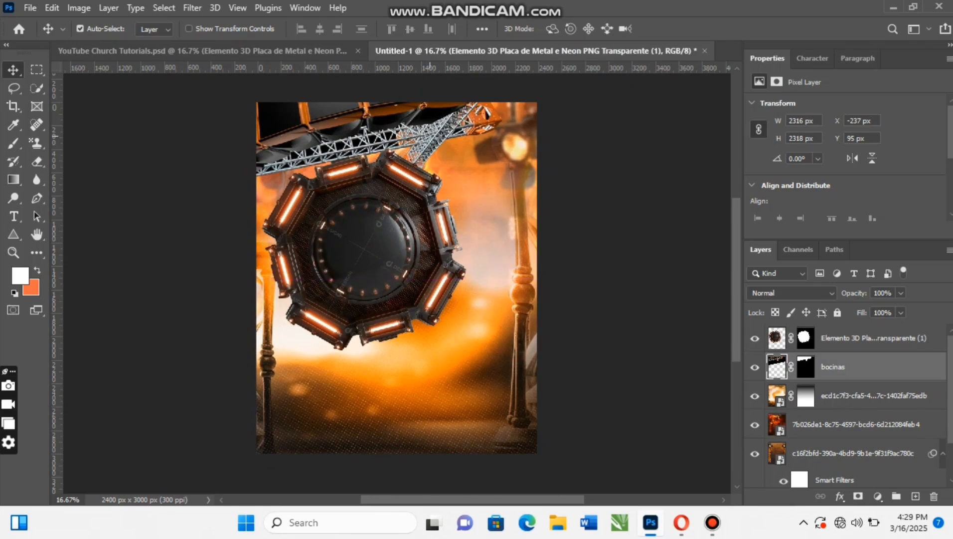
drag(384, 259, 381, 254)
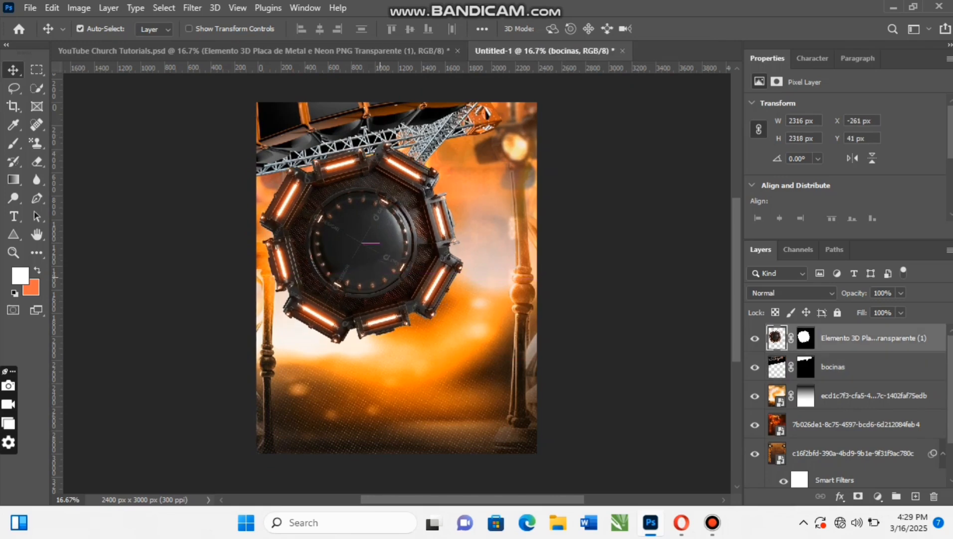
- Place the portrait IMG_20250202_013727_547 from the Koinonia folder in Pictures as an embedded layer
click(29, 8)
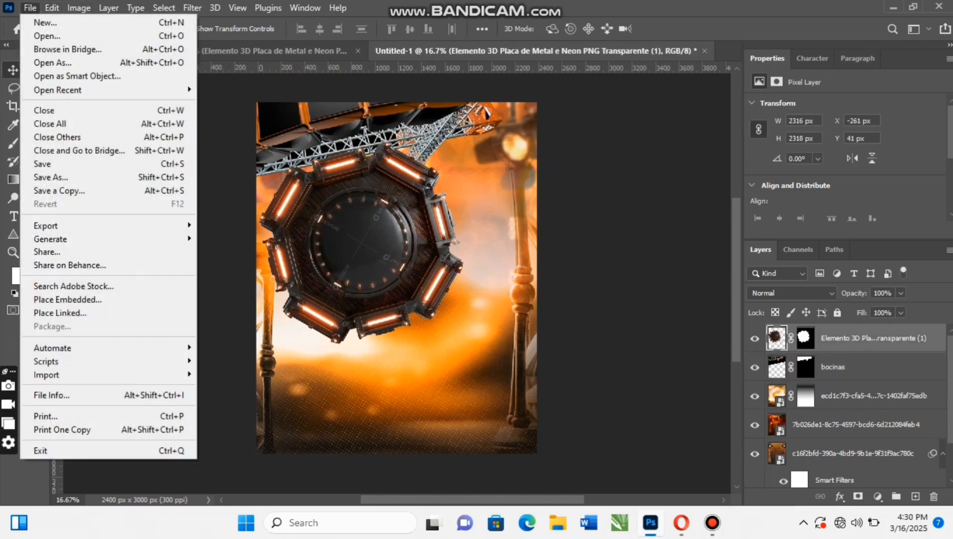
click(67, 299)
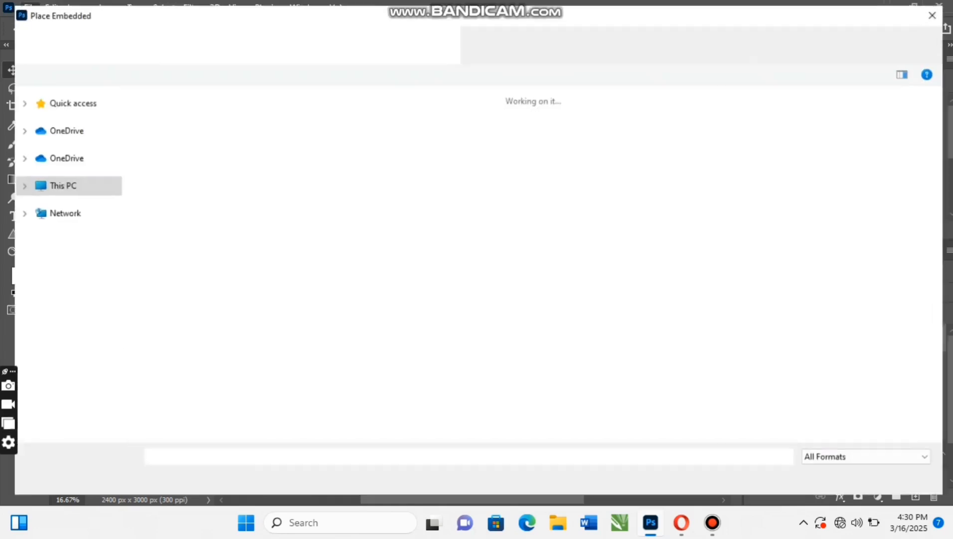
click(60, 297)
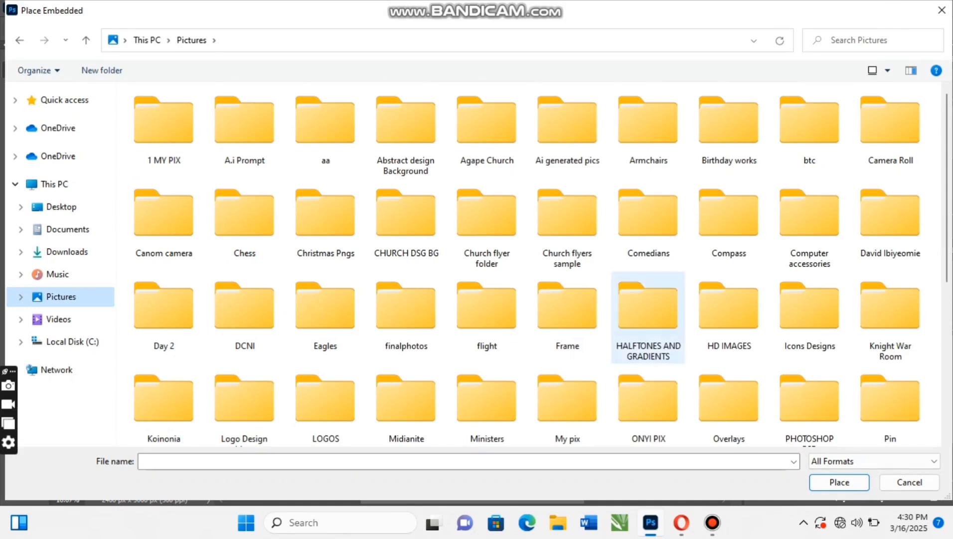
click(804, 523)
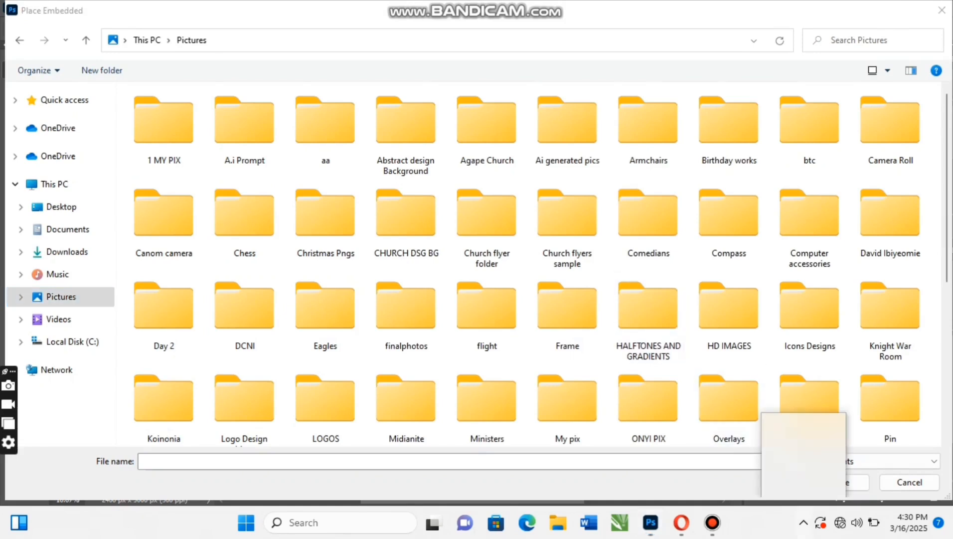
click(804, 523)
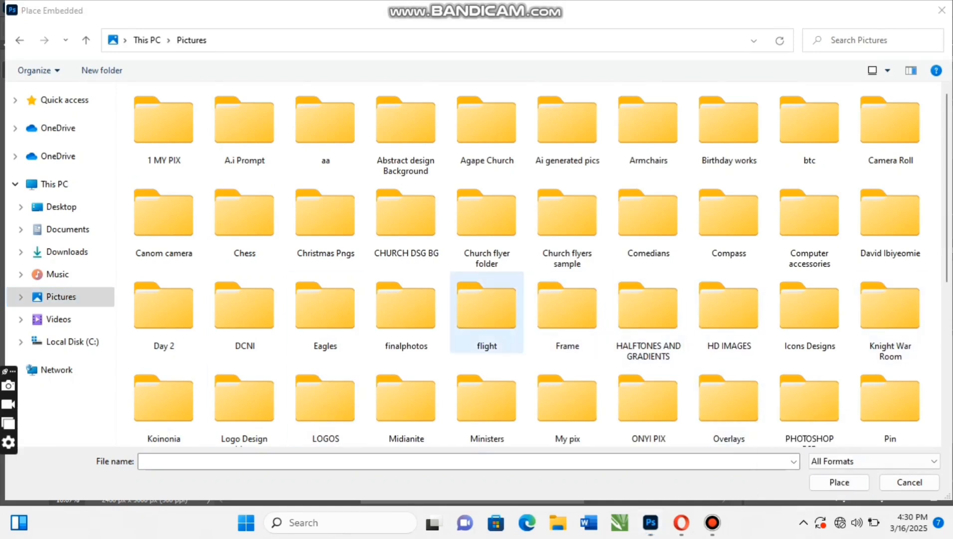
click(164, 401)
double_click(163, 401)
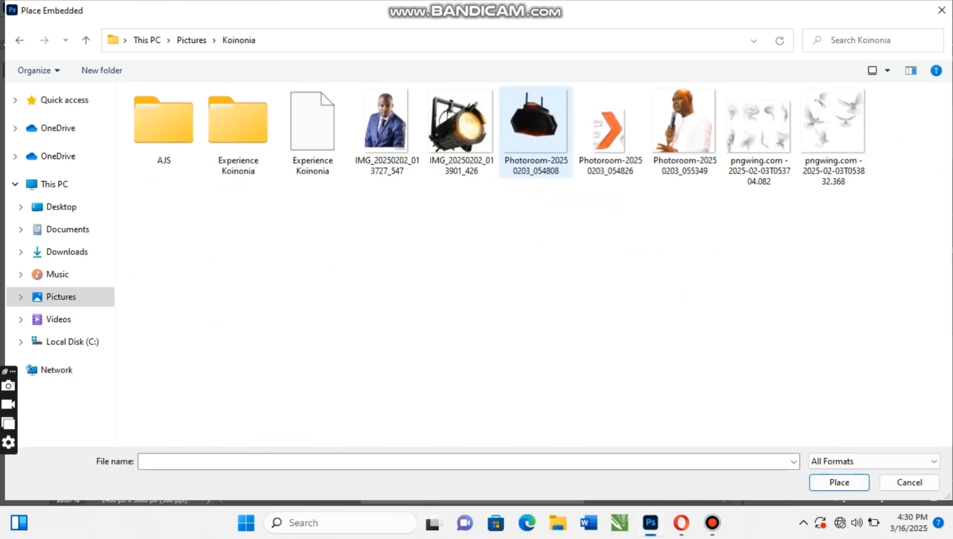
click(388, 131)
key(Return)
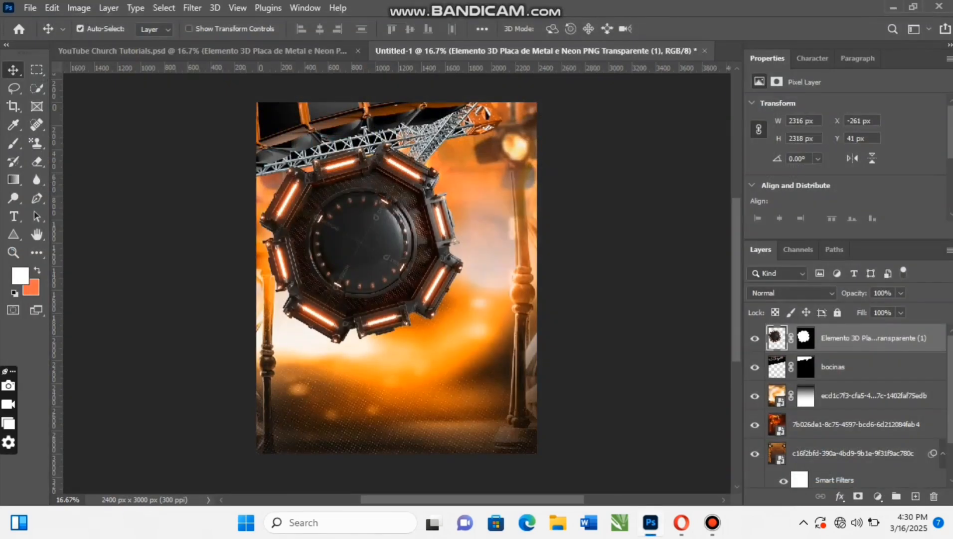
- Scale the suited man's portrait to 36% and position it in the canvas's lower right, overlapping the octagonal element
drag(444, 238, 493, 295)
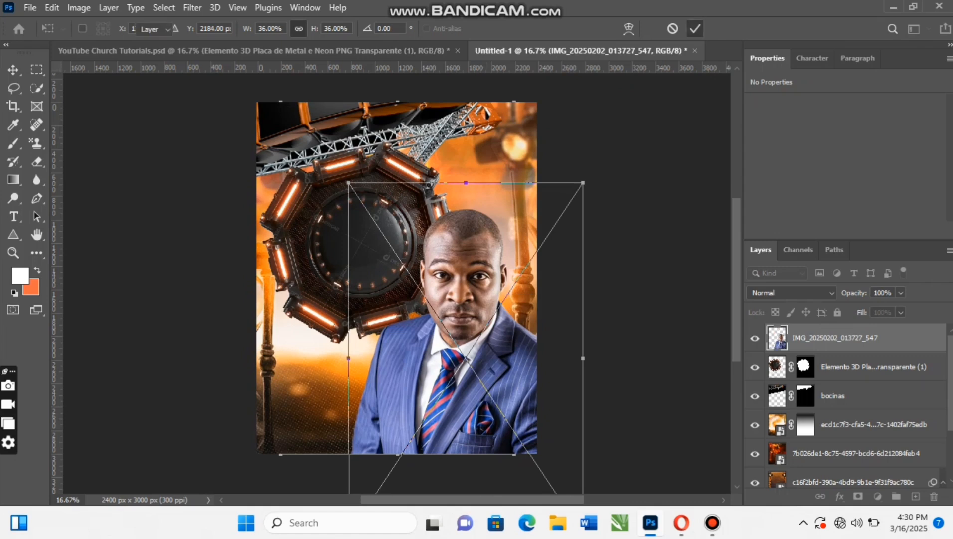
click(695, 29)
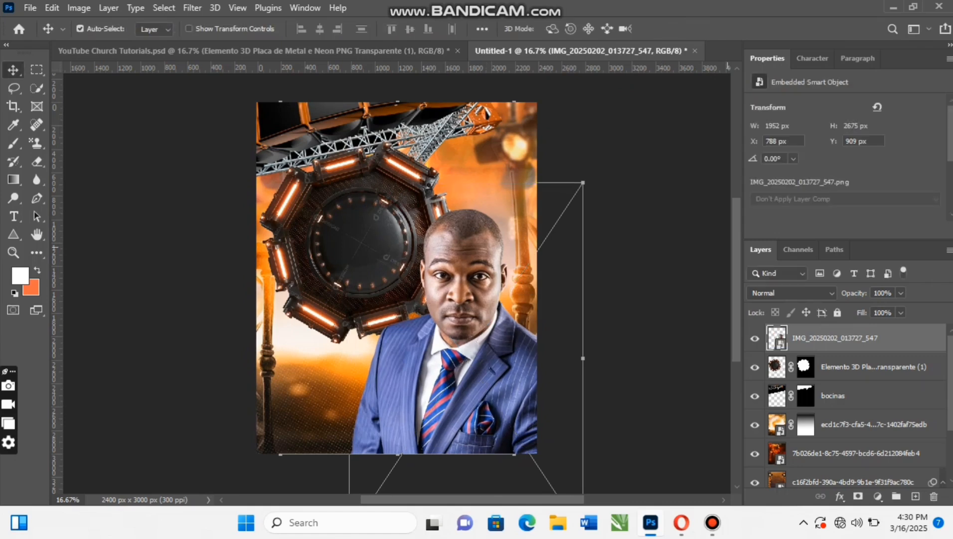
scroll(397, 279, down, 1)
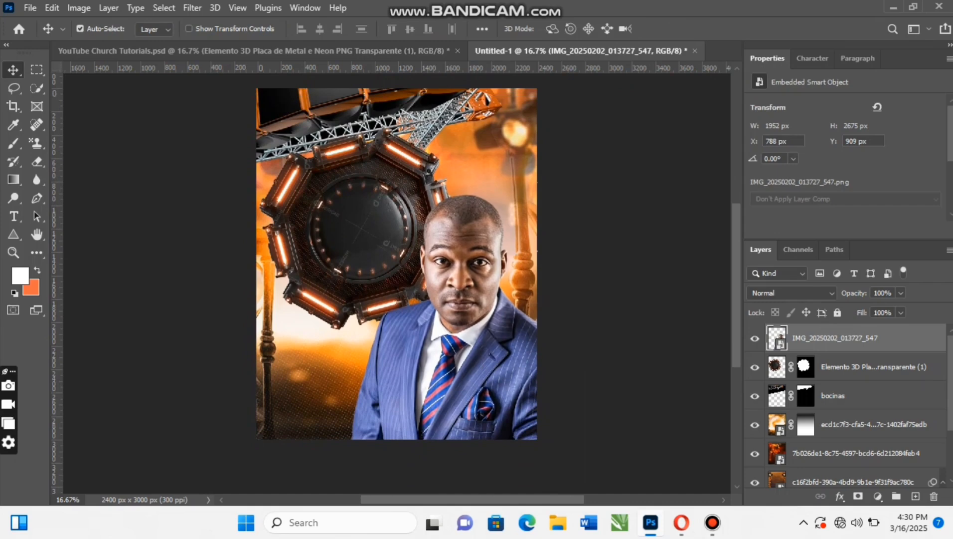
click(30, 8)
click(55, 300)
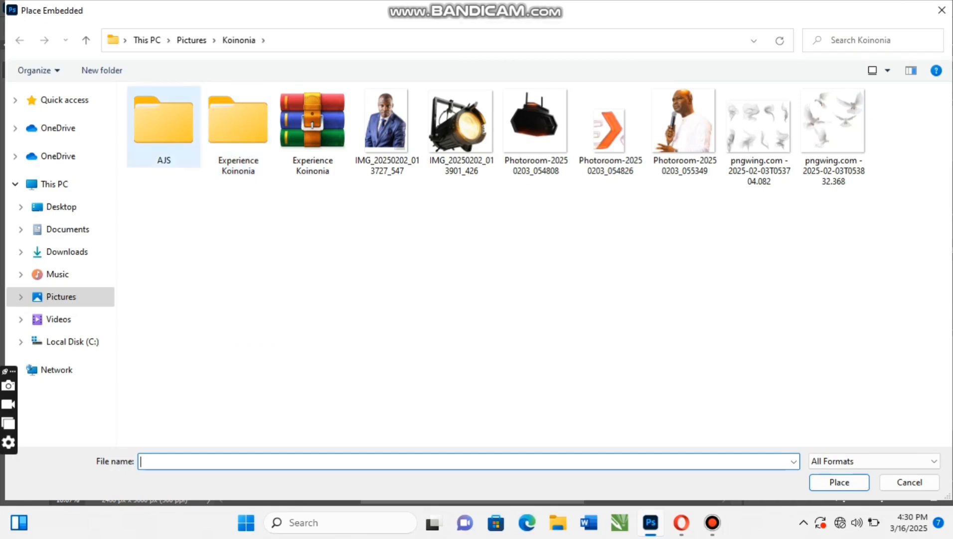
double_click(164, 123)
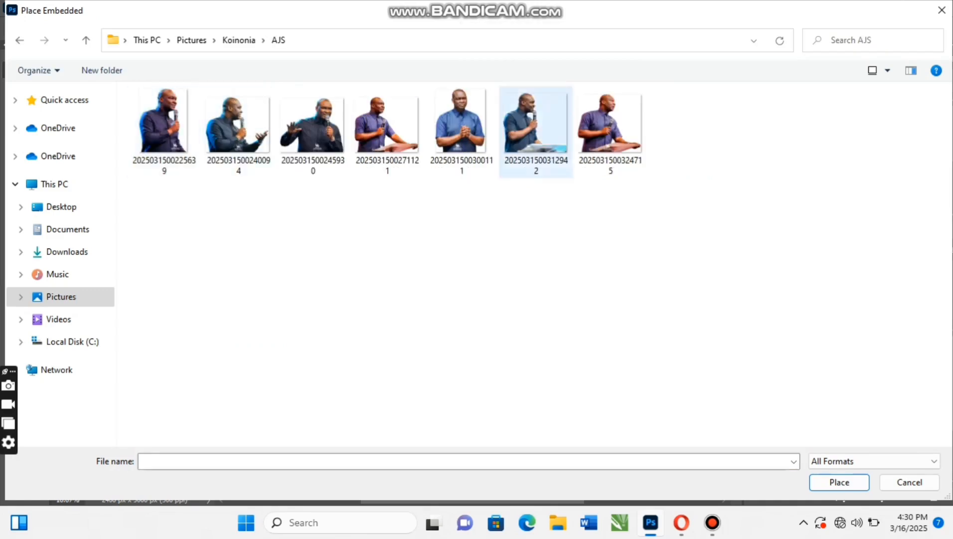
click(610, 125)
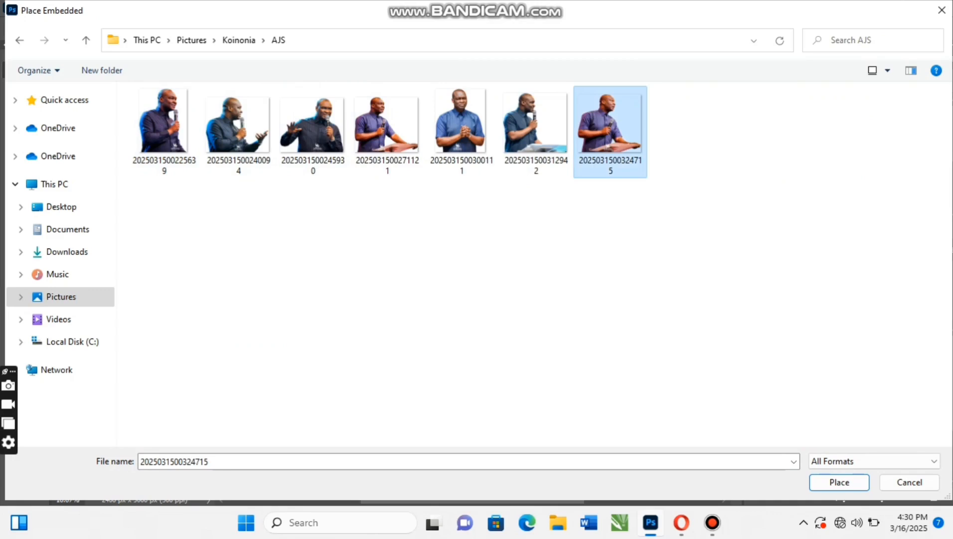
key(Return)
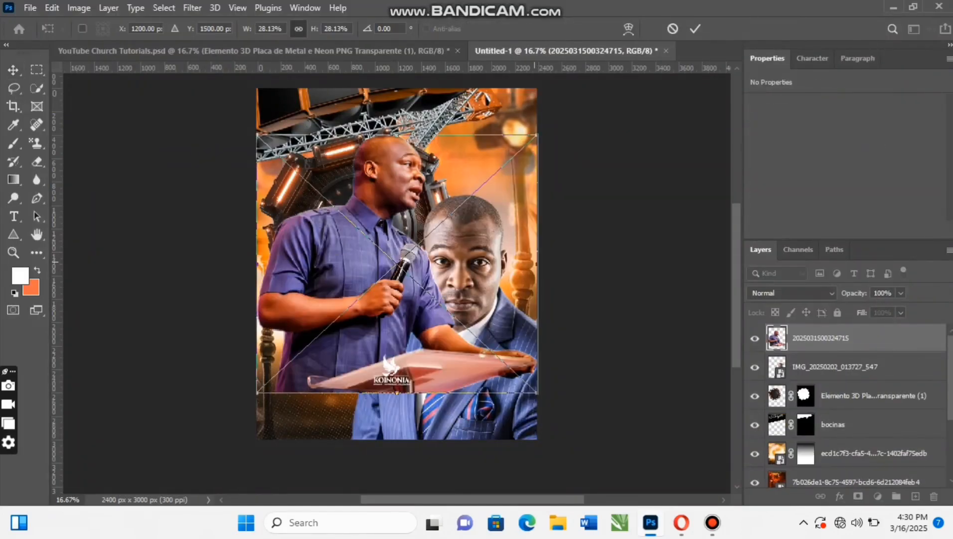
drag(535, 261, 472, 264)
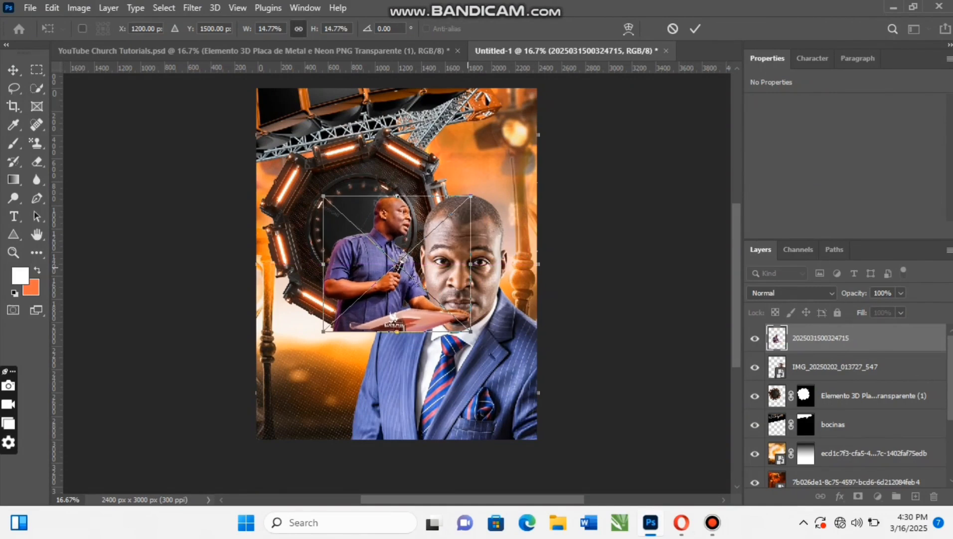
drag(385, 288, 451, 222)
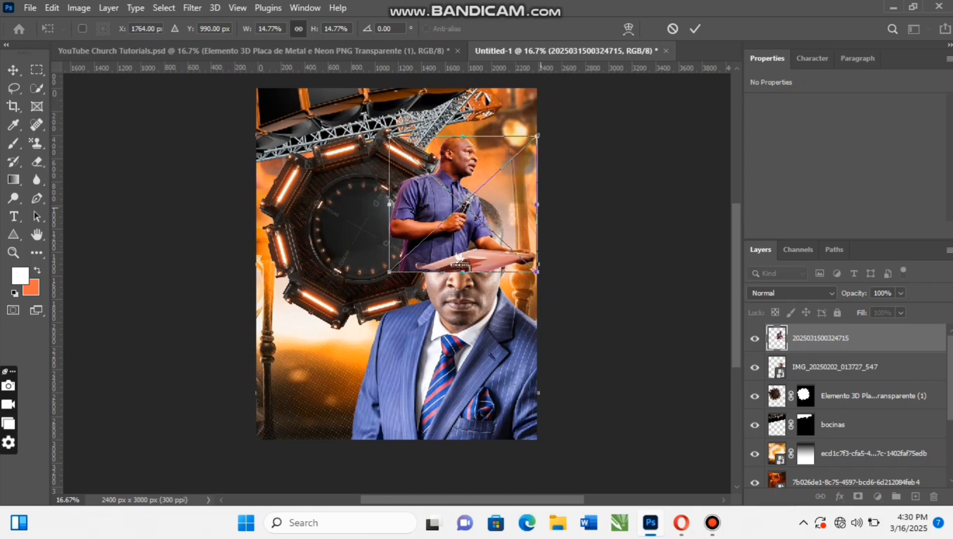
drag(541, 208, 531, 209)
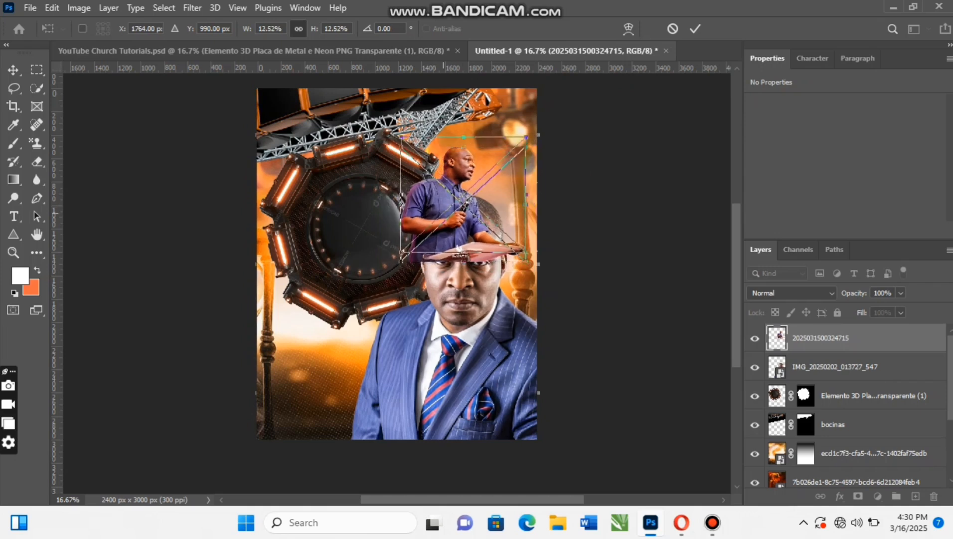
drag(459, 248, 455, 239)
drag(524, 196, 530, 196)
click(695, 28)
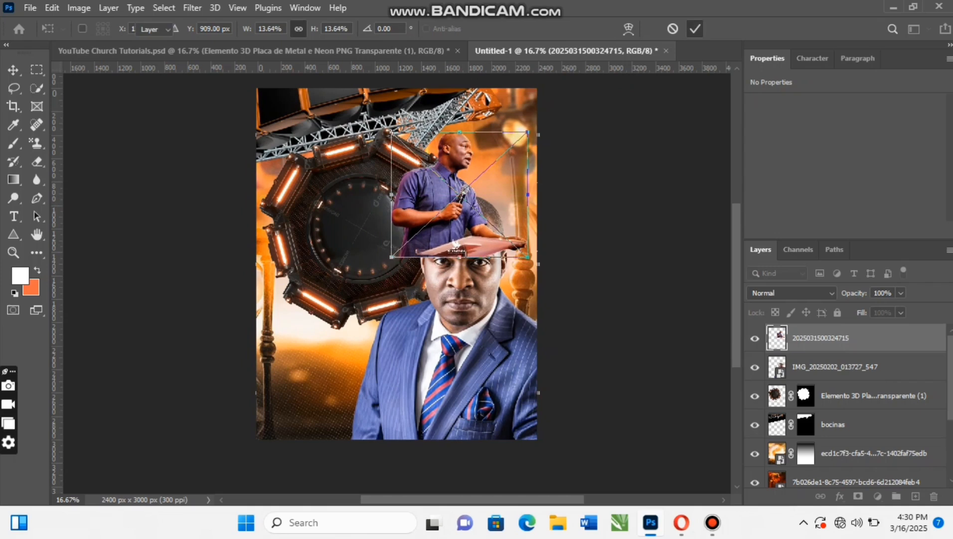
drag(823, 337, 823, 381)
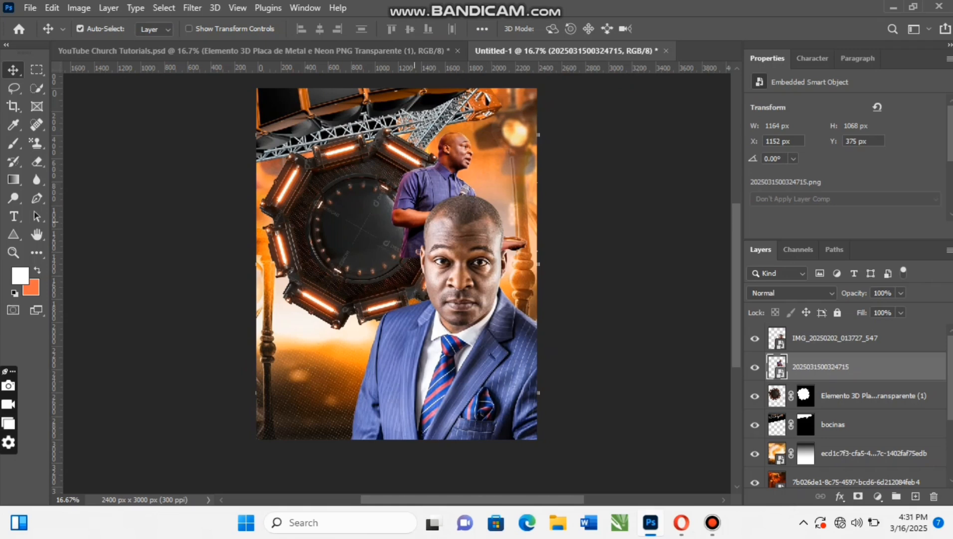
drag(446, 152, 452, 146)
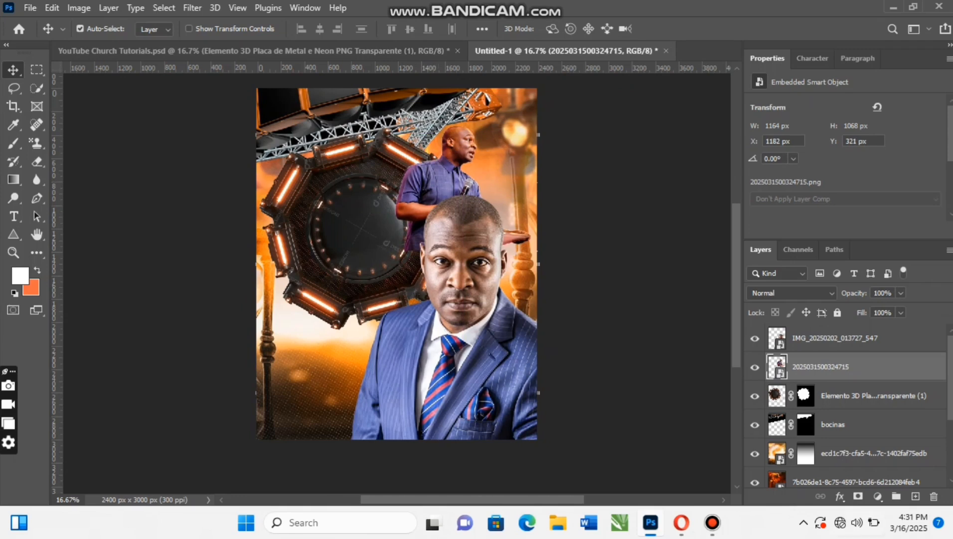
- Add a layer mask to the upper minister's image, fade its lower part with a black-to-white linear gradient, and nudge it slightly up and right
click(858, 496)
key(g)
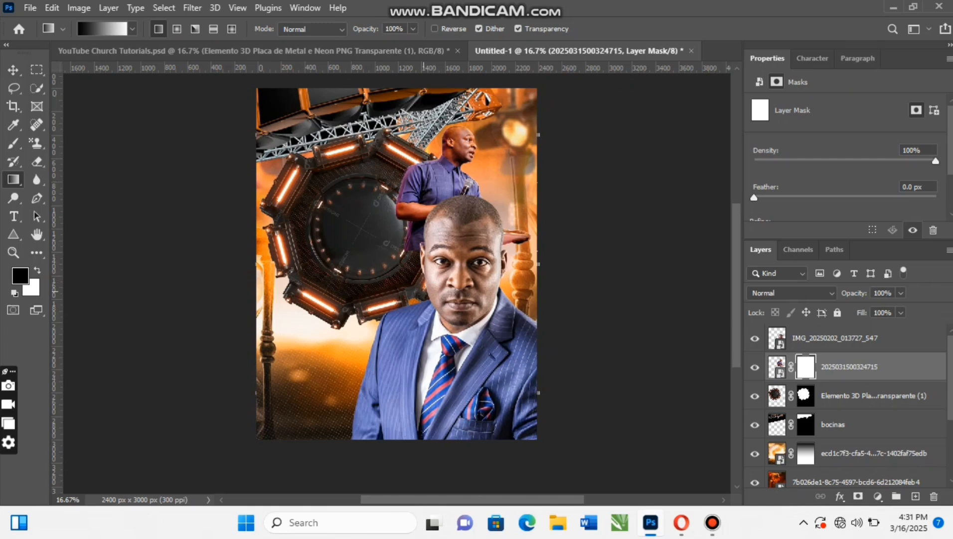
drag(447, 299, 447, 155)
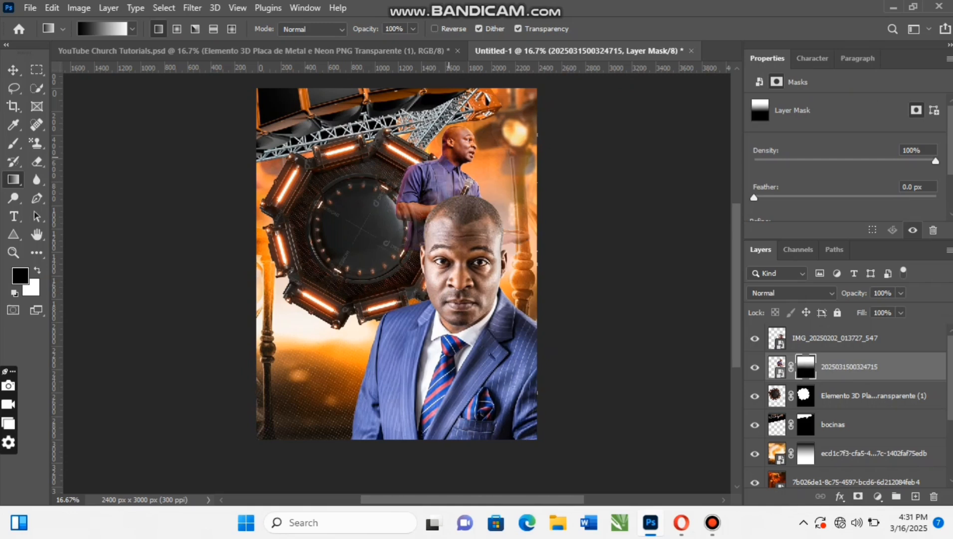
key(v)
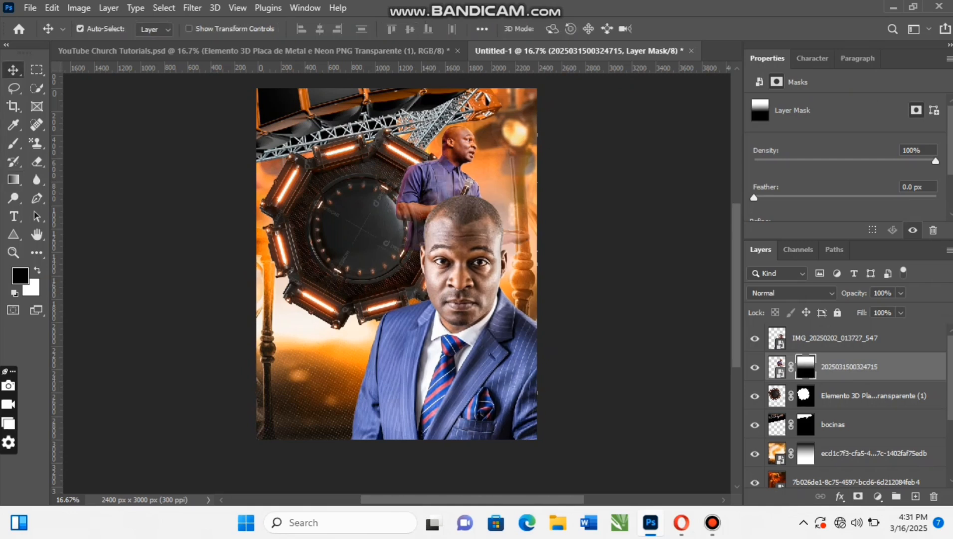
drag(470, 150, 473, 147)
- Redraw the upper minister's mask gradient to refine the fade at his waist, and move him to about X 1236, Y 375 px
key(g)
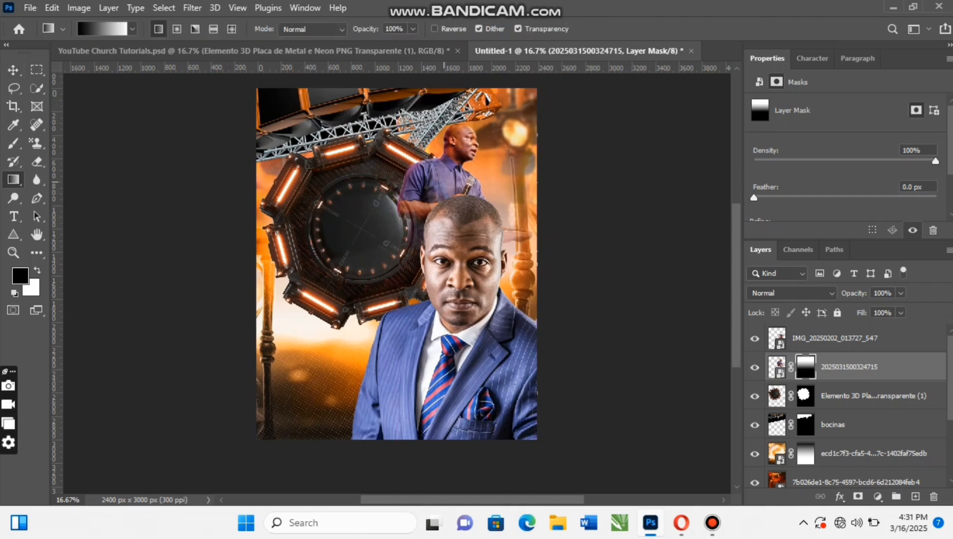
drag(426, 262, 427, 146)
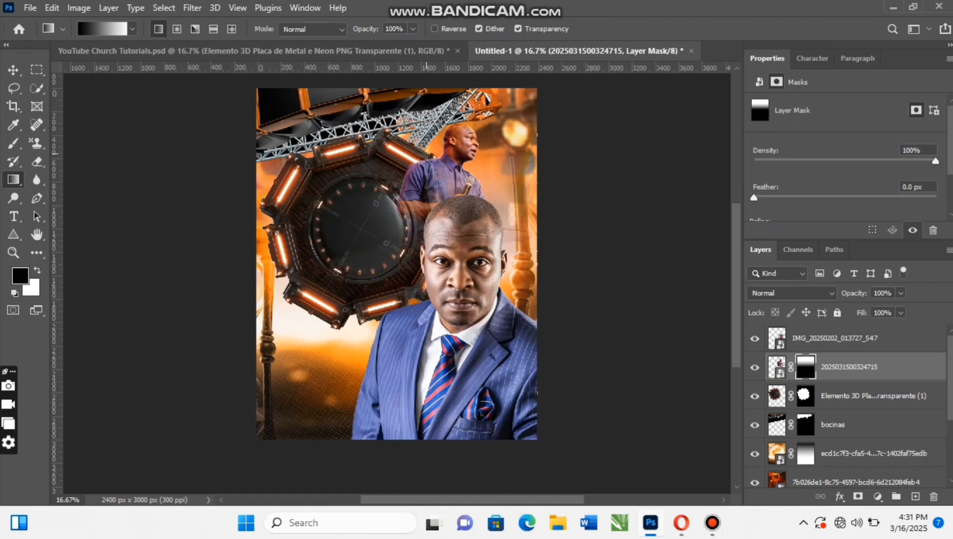
drag(446, 251, 447, 172)
drag(446, 243, 446, 162)
drag(437, 247, 437, 141)
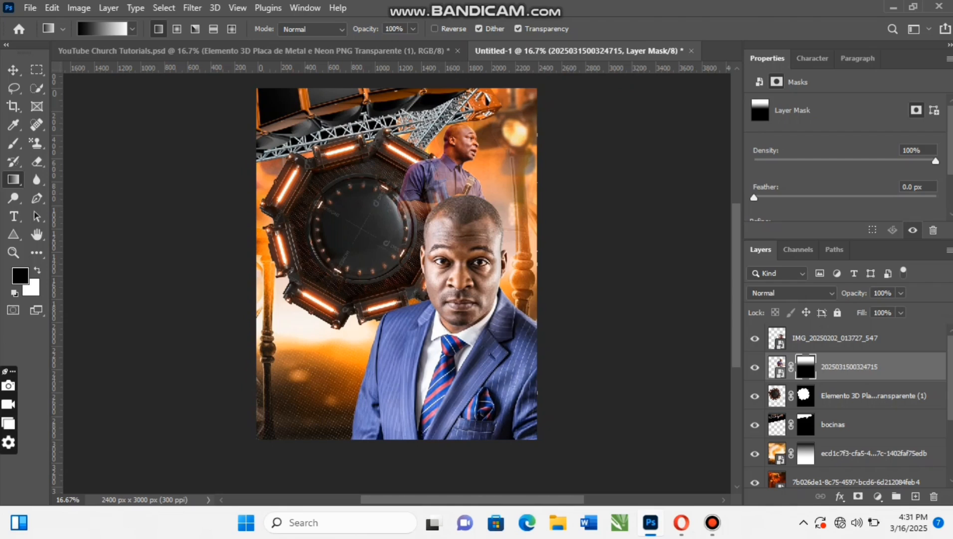
click(14, 70)
drag(459, 140, 463, 146)
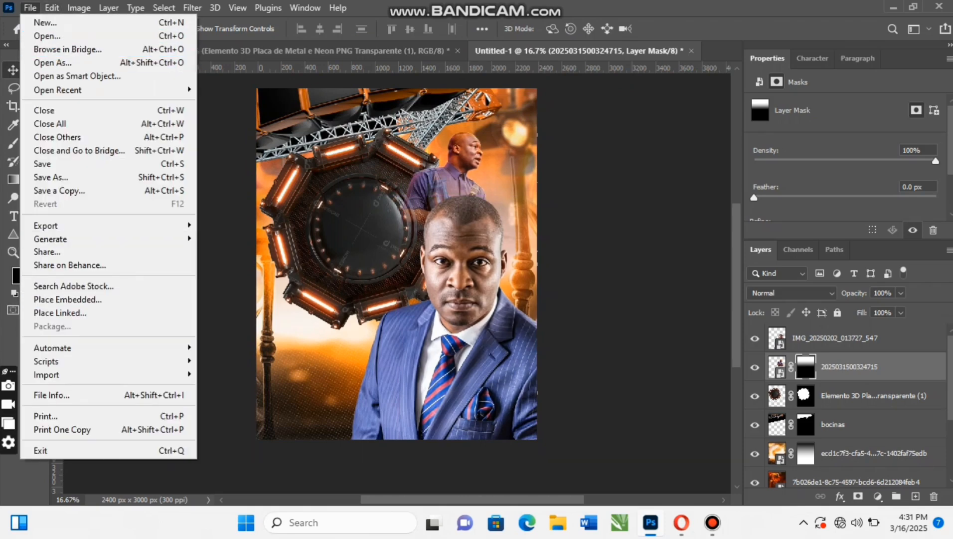
click(68, 300)
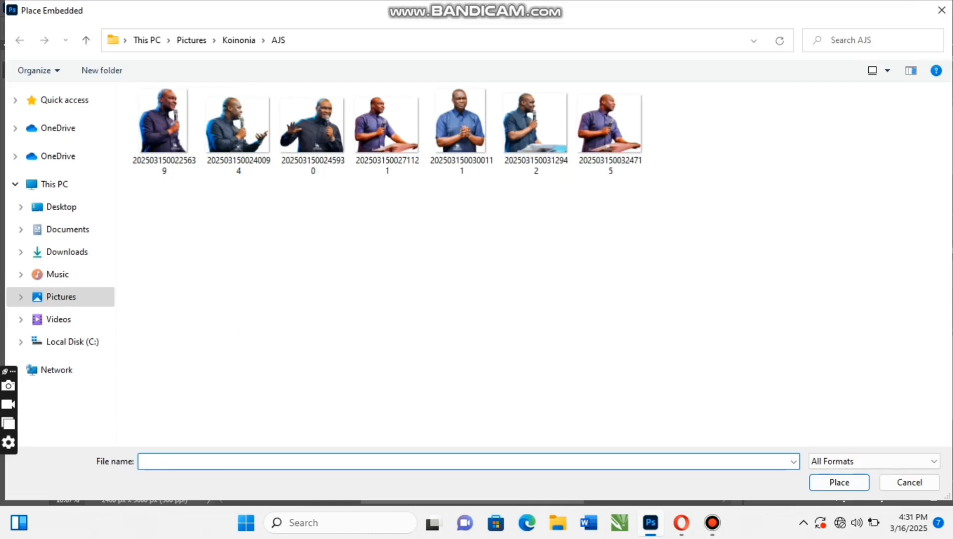
click(312, 122)
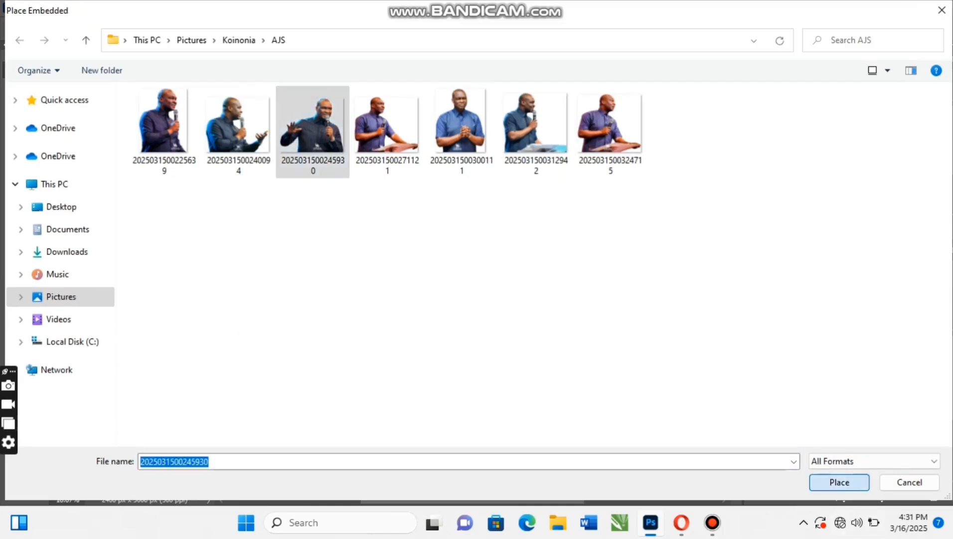
click(839, 482)
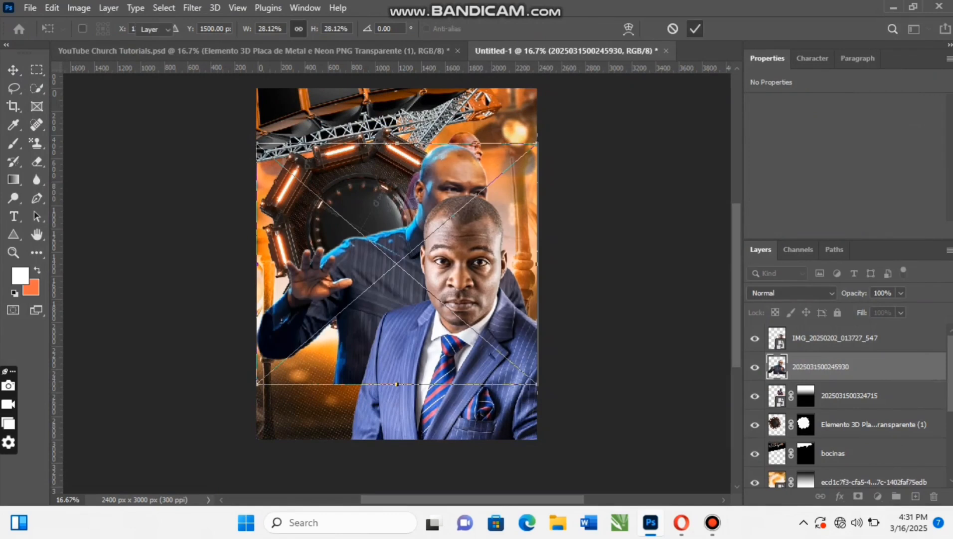
click(695, 29)
key(ctrl+bracketright)
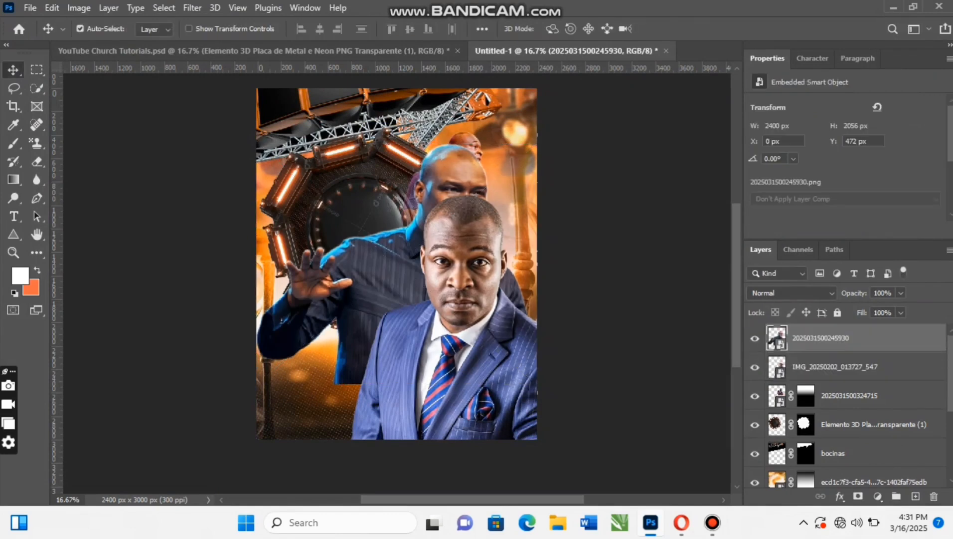
key(ctrl+t)
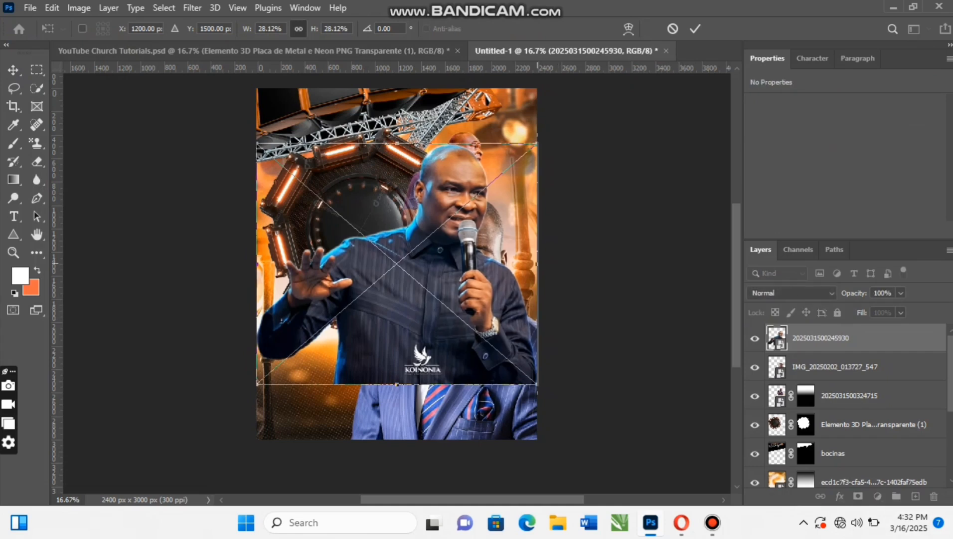
drag(536, 262, 507, 263)
drag(507, 170, 481, 193)
drag(425, 248, 479, 350)
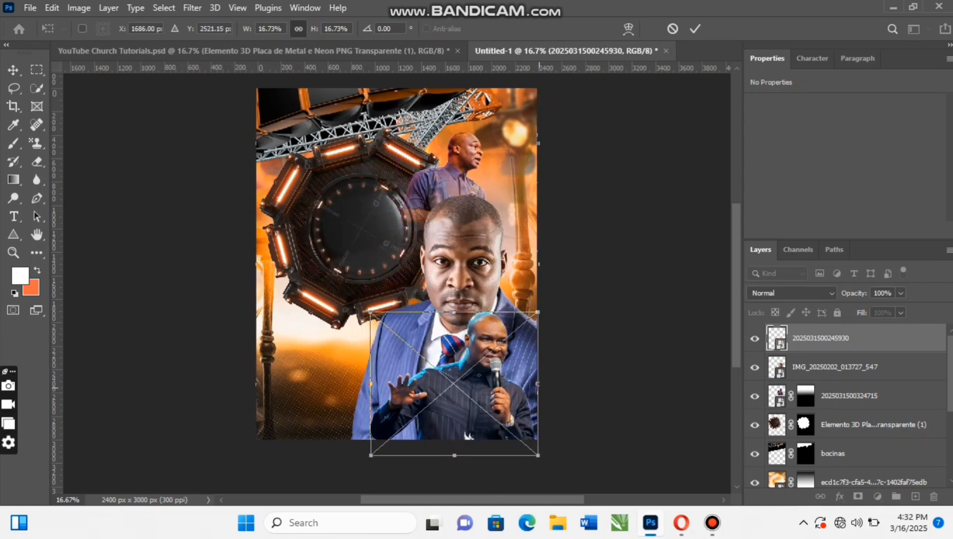
drag(538, 386, 530, 384)
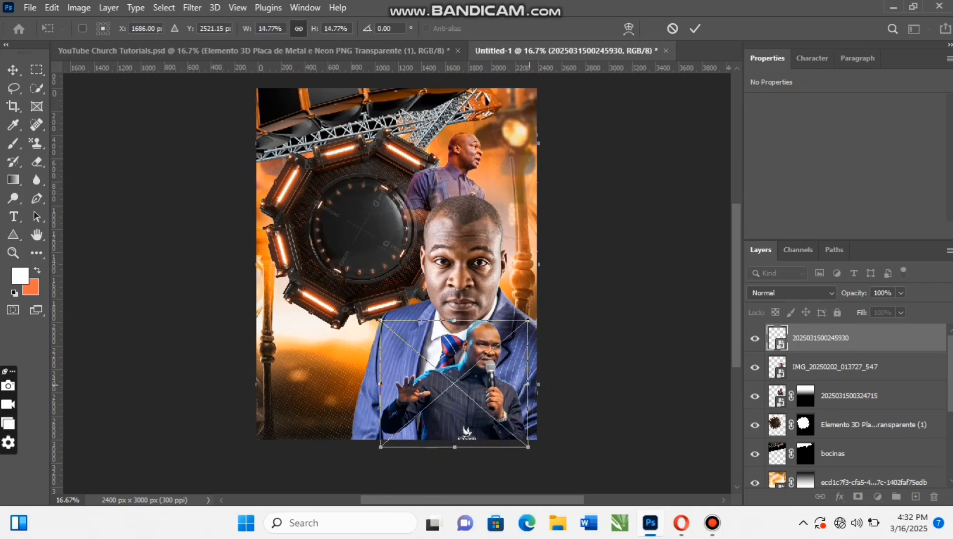
click(695, 28)
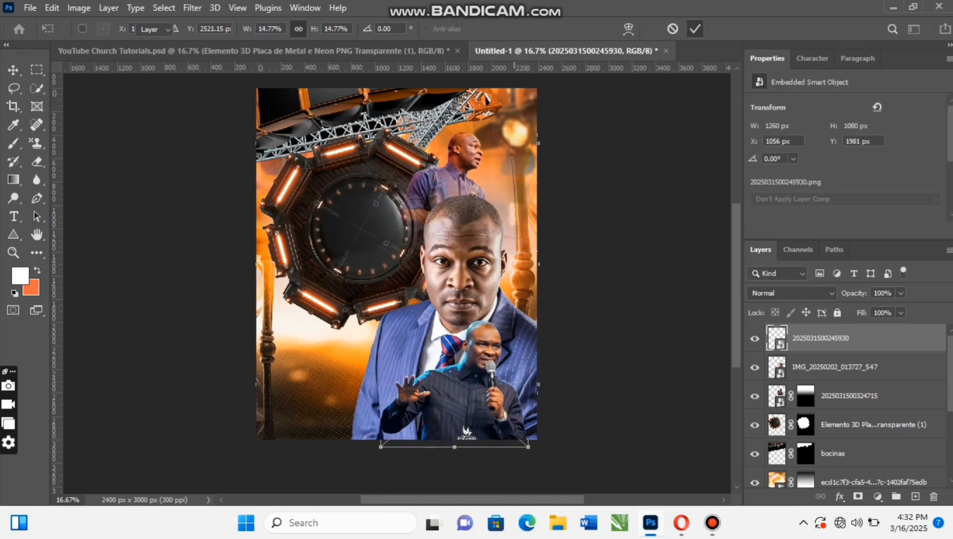
drag(470, 379, 469, 379)
drag(477, 118, 477, 118)
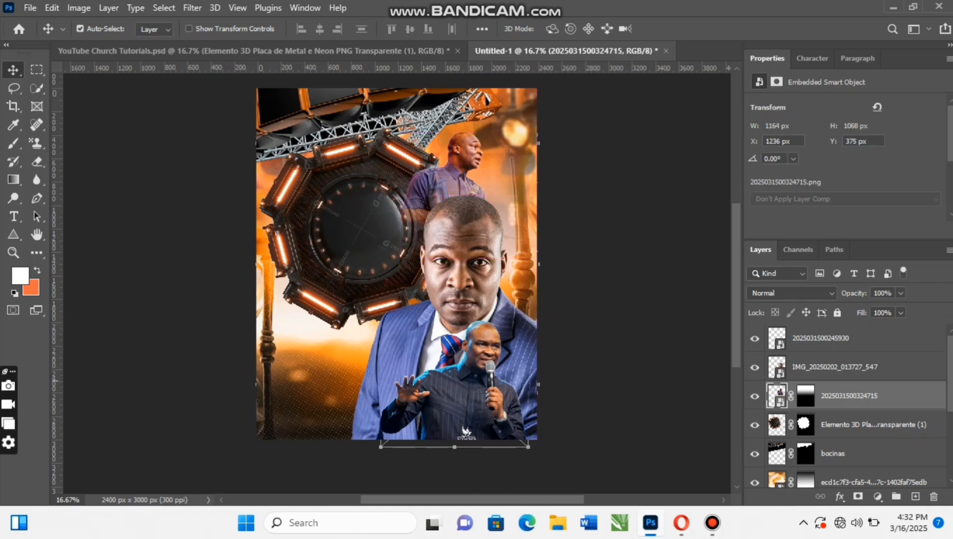
click(469, 381)
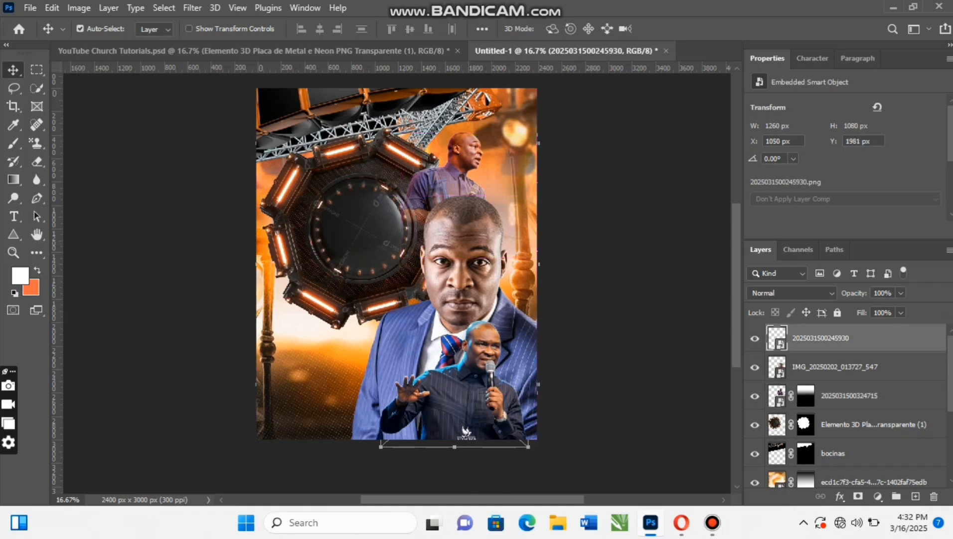
click(858, 496)
key(g)
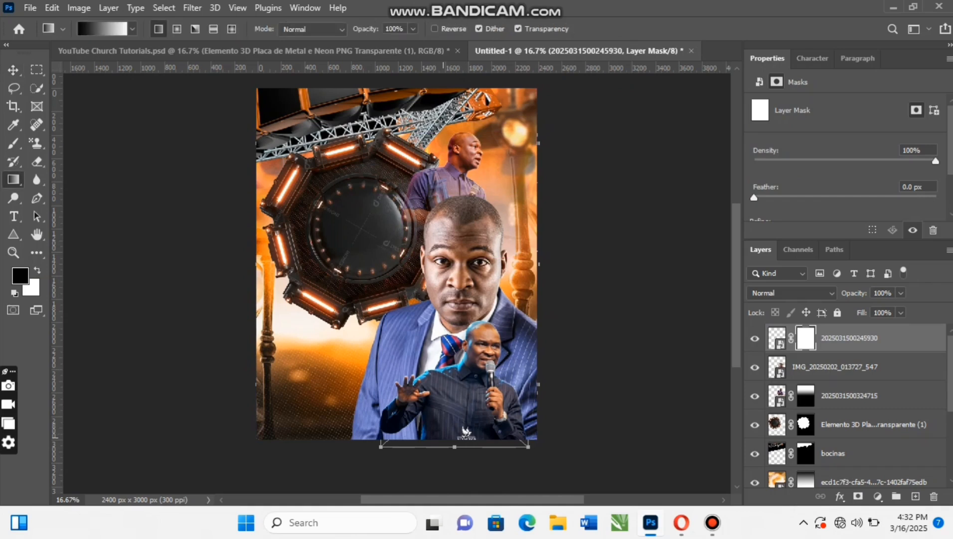
drag(461, 455, 465, 396)
click(13, 70)
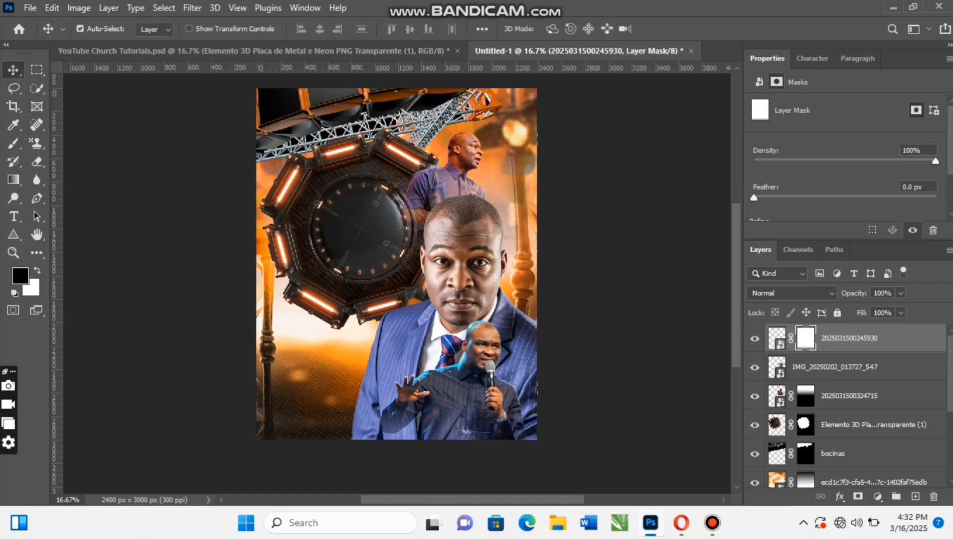
mouse_move(488, 329)
mouse_down()
mouse_move(516, 330)
mouse_move(485, 327)
mouse_up()
- Duplicate the background layer ecd1c7f3-cfa5-4eb6-817c-1402faf75edb directly above the suited man's portrait and move the copy down to about X -144, Y 909 px
scroll(396, 288, up, 2)
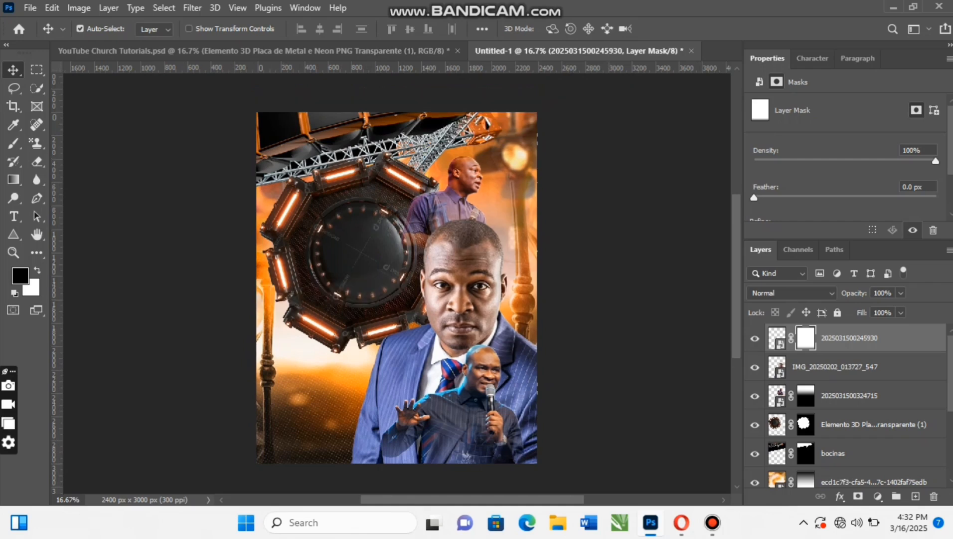
scroll(610, 422, down, 1)
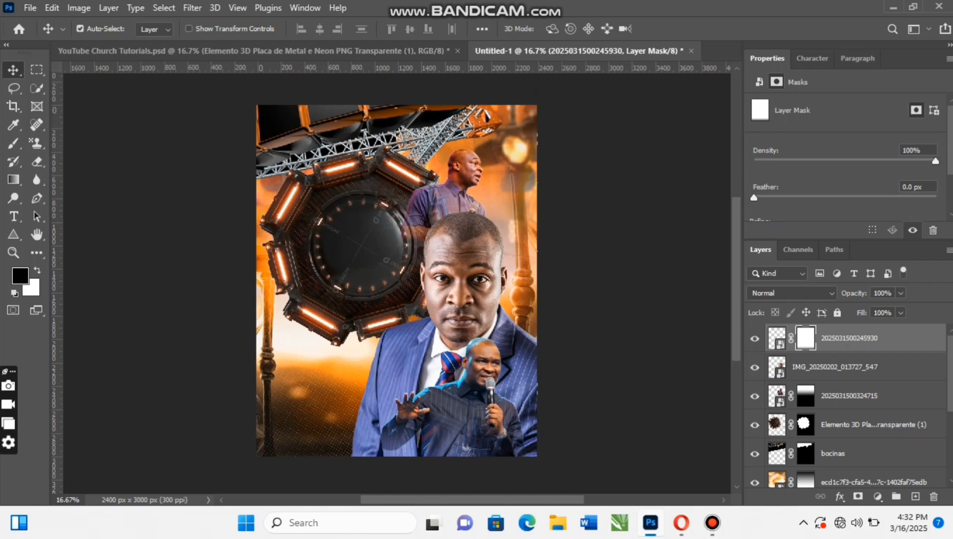
scroll(848, 404, down, 1)
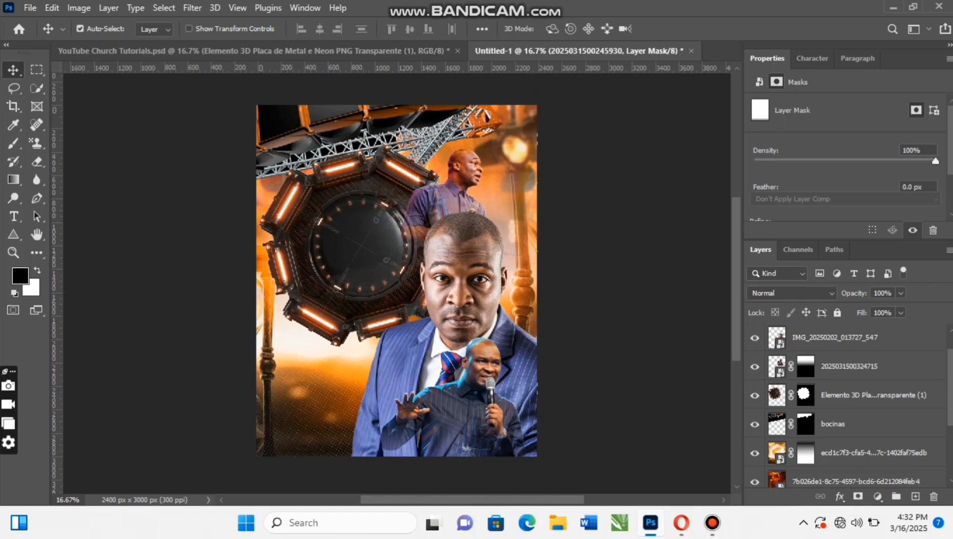
click(867, 452)
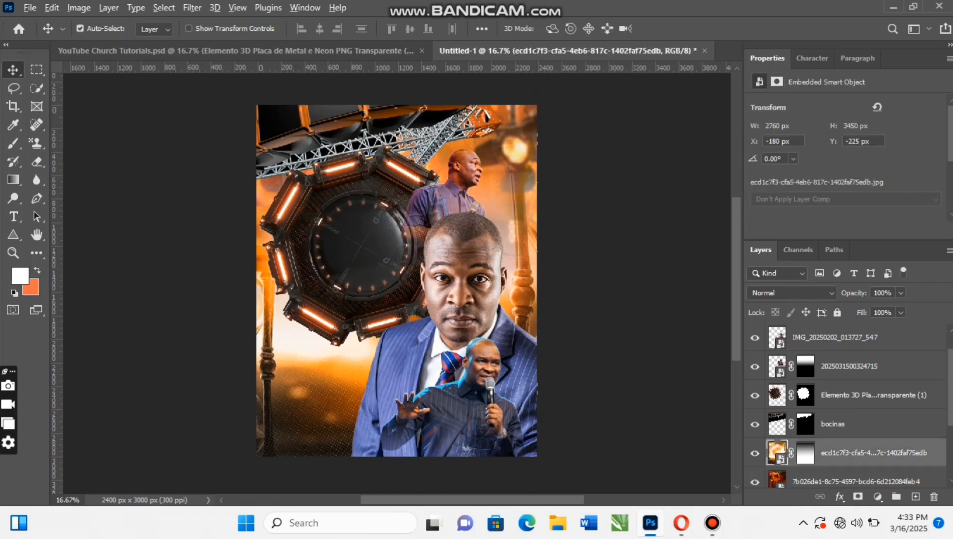
drag(868, 452, 867, 359)
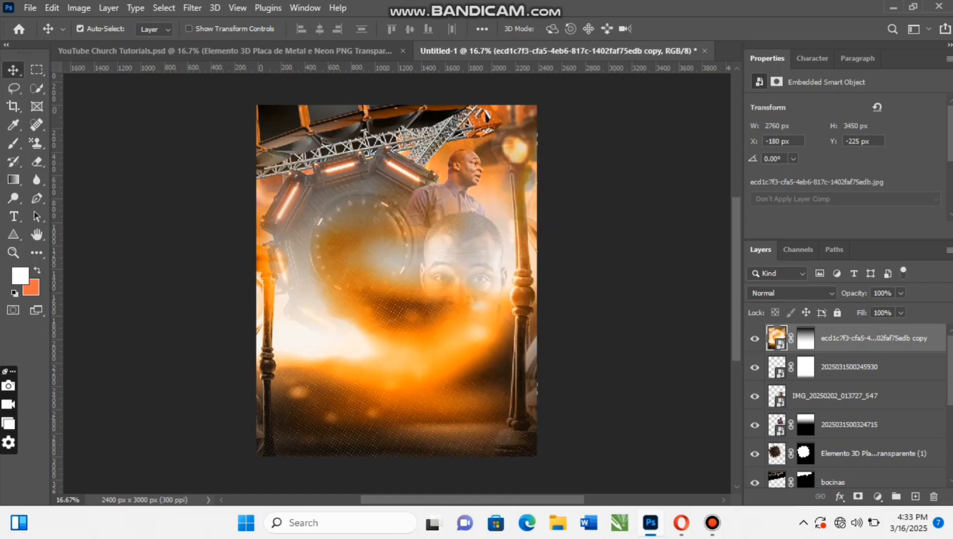
key(ctrl+z)
drag(434, 247, 432, 347)
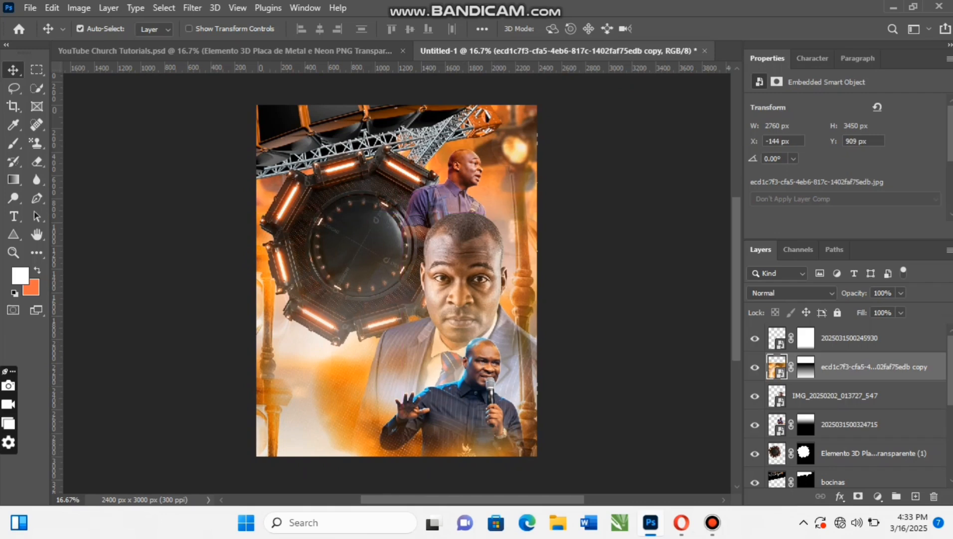
- Paint black on the background copy's mask with an 800 px soft brush at 46% flow to clear the suited man's face, chest and lower octagon
click(755, 367)
click(755, 367)
click(755, 367)
click(755, 367)
click(805, 367)
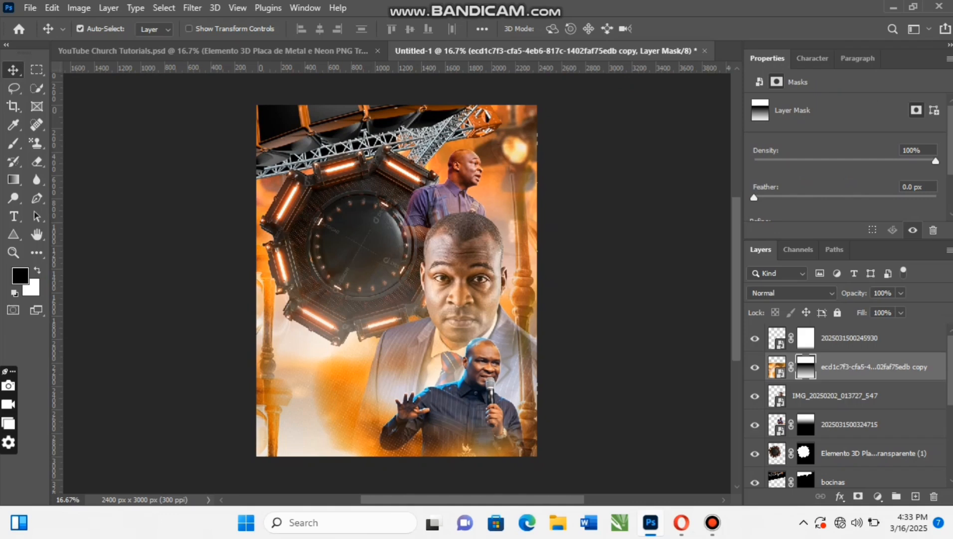
click(13, 143)
right_click(14, 143)
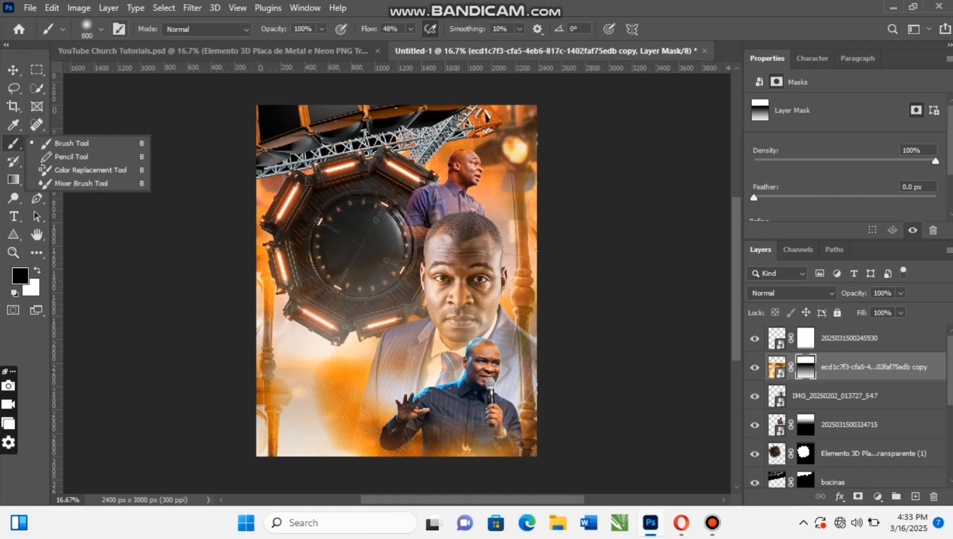
drag(370, 29, 369, 29)
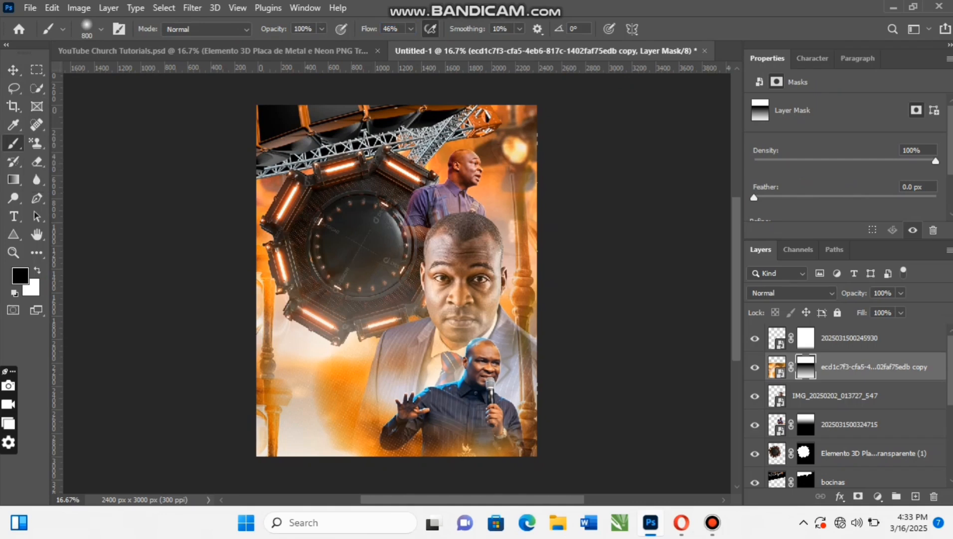
click(492, 290)
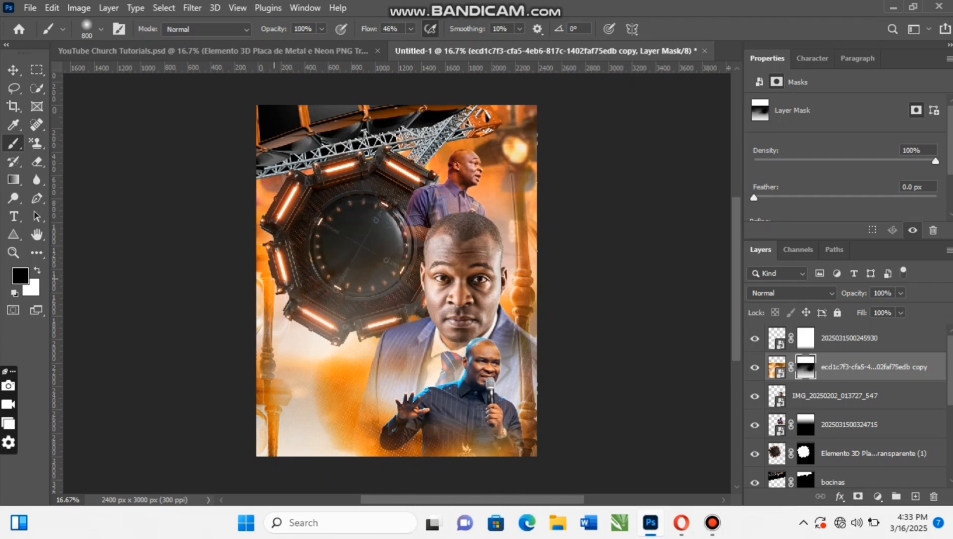
drag(346, 314, 324, 313)
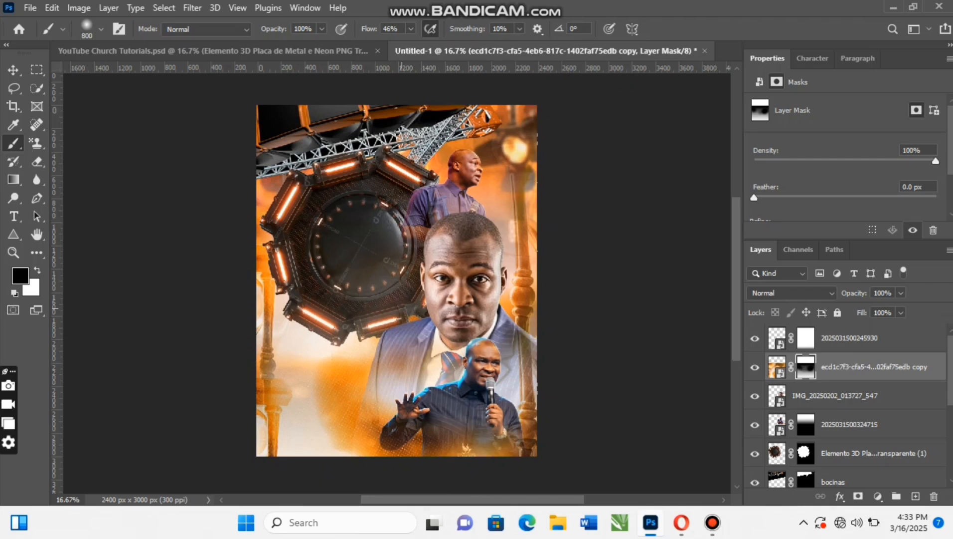
drag(402, 308, 367, 310)
click(335, 326)
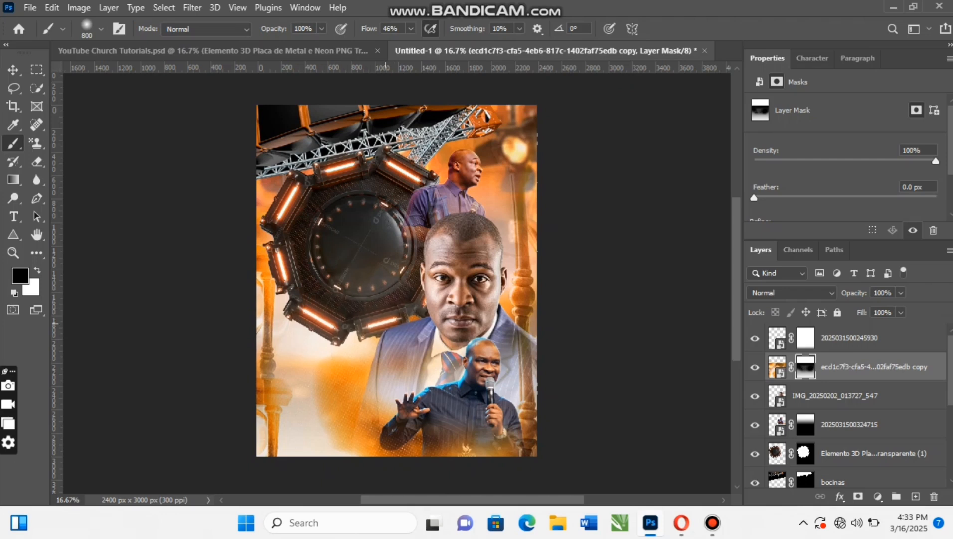
click(386, 325)
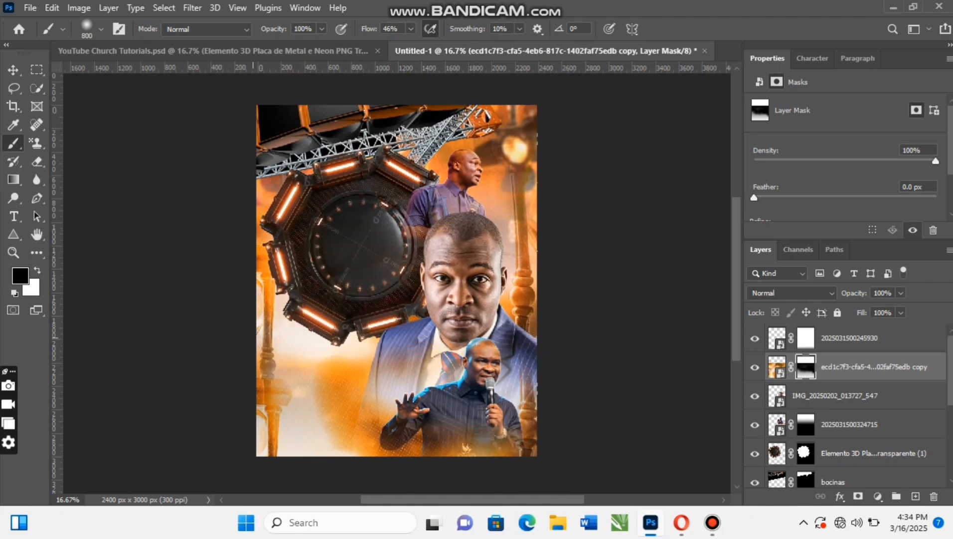
key(v)
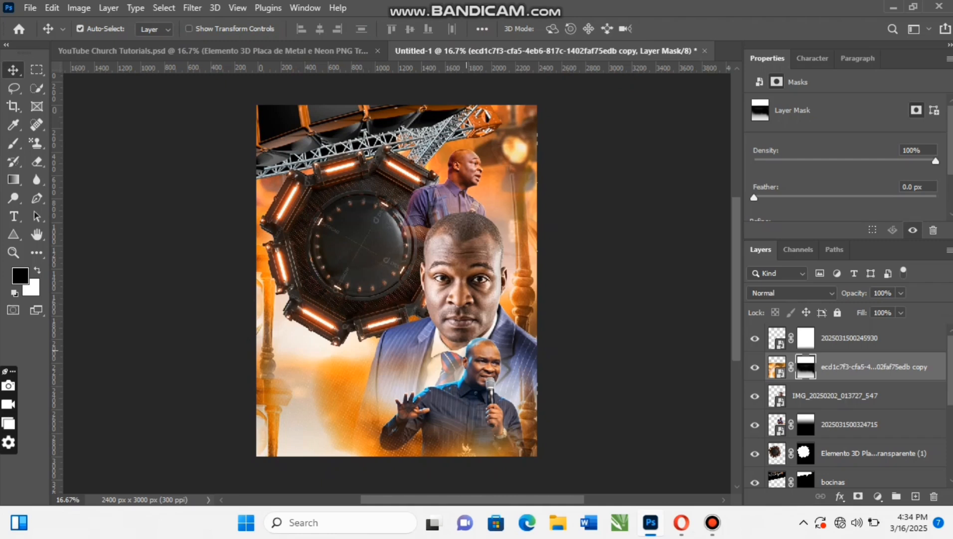
drag(467, 349, 489, 360)
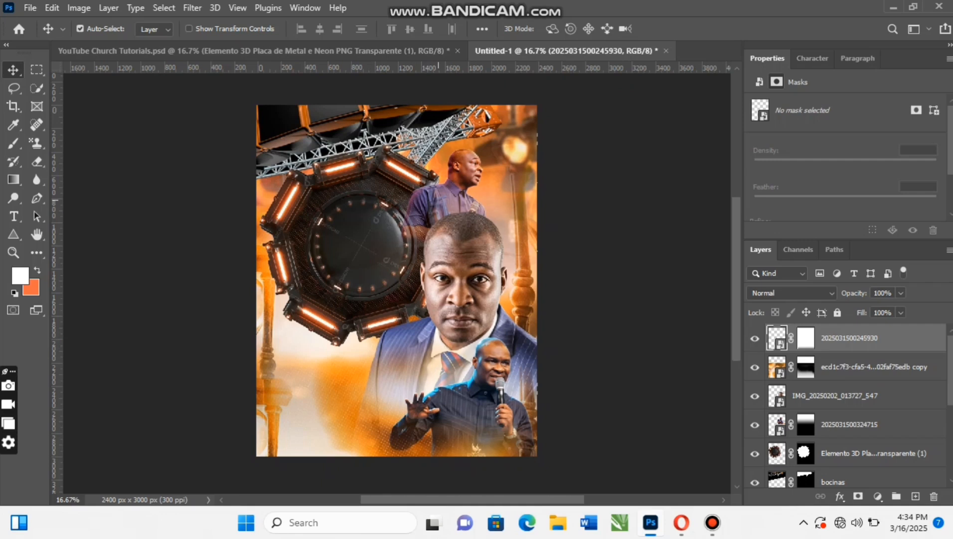
click(467, 247)
click(469, 191)
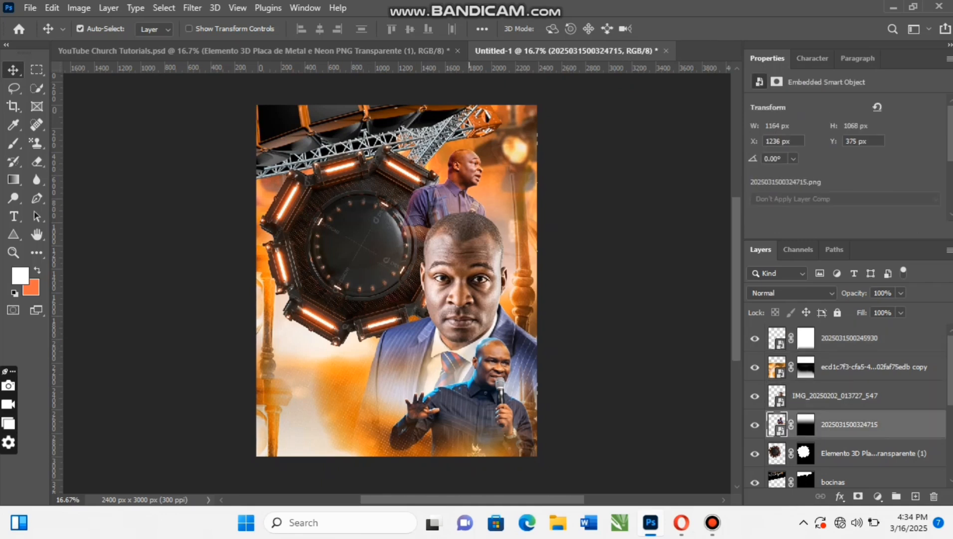
click(483, 368)
click(472, 269)
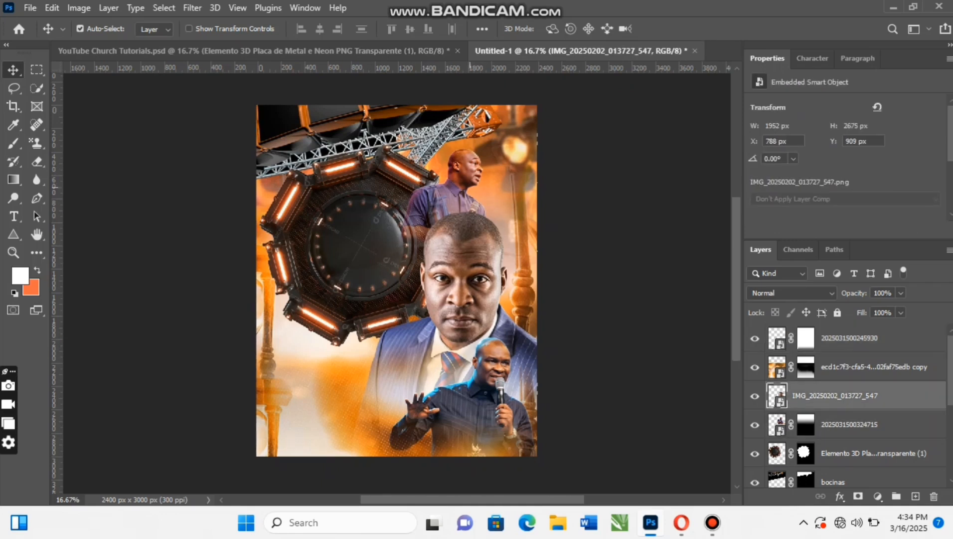
click(465, 167)
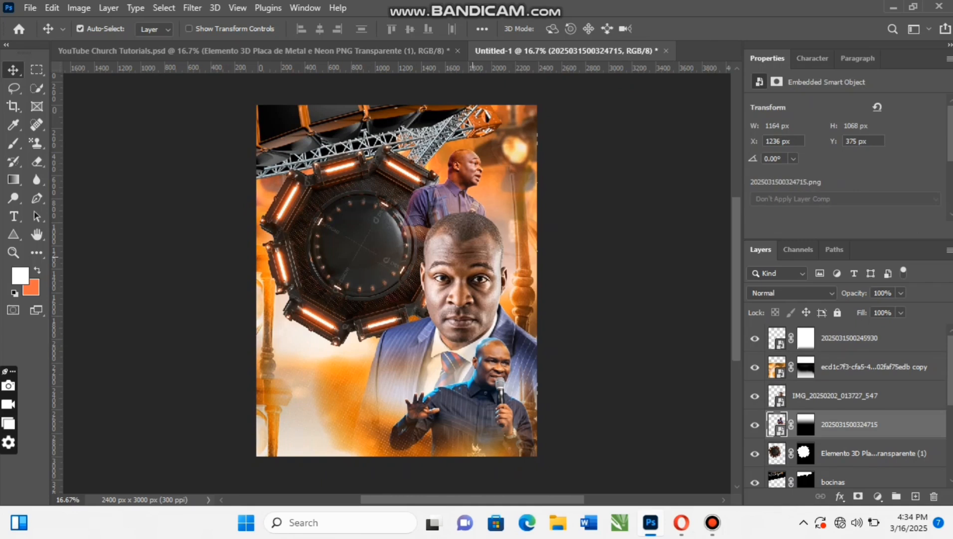
- Apply a Black & White adjustment with the Default preset to the suited man's portrait, IMG_20250202_013727_547
click(471, 257)
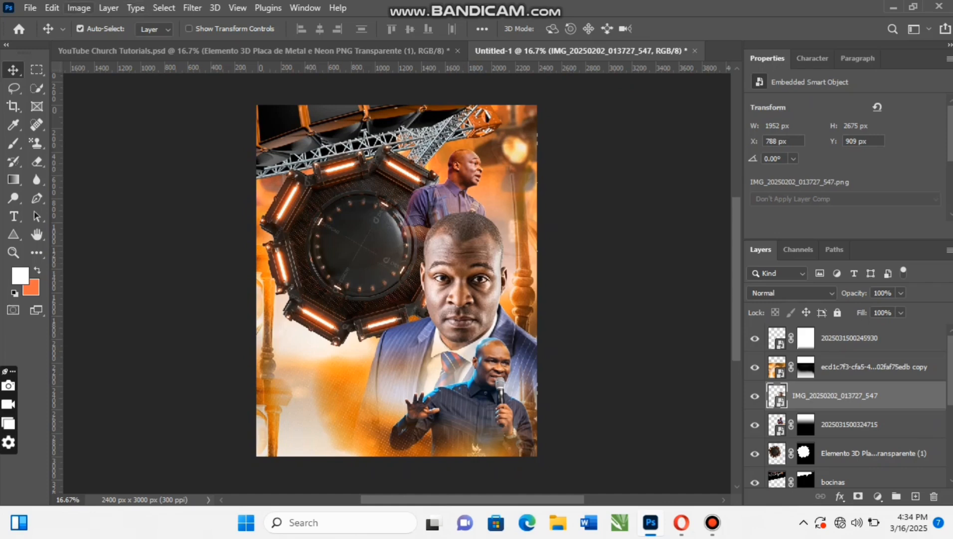
click(78, 7)
mouse_move(100, 44)
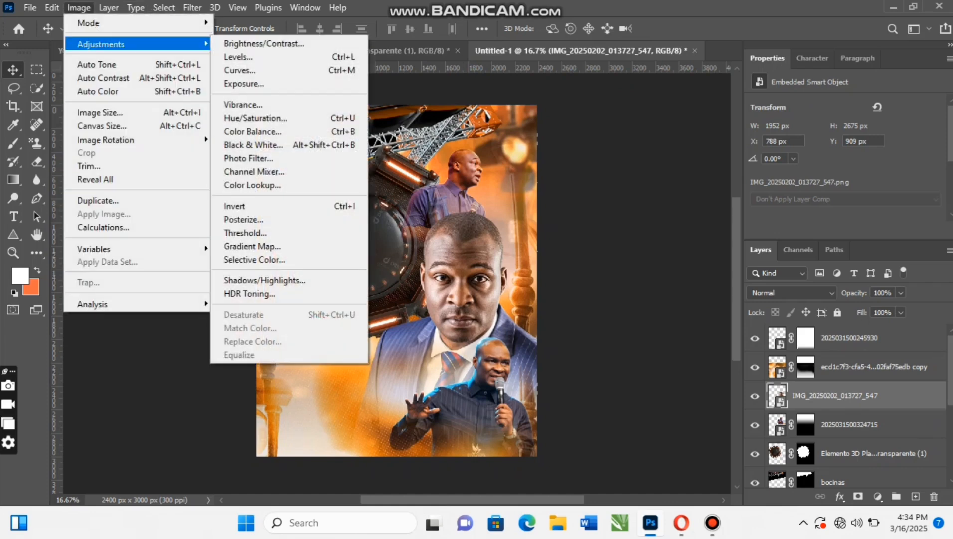
click(253, 145)
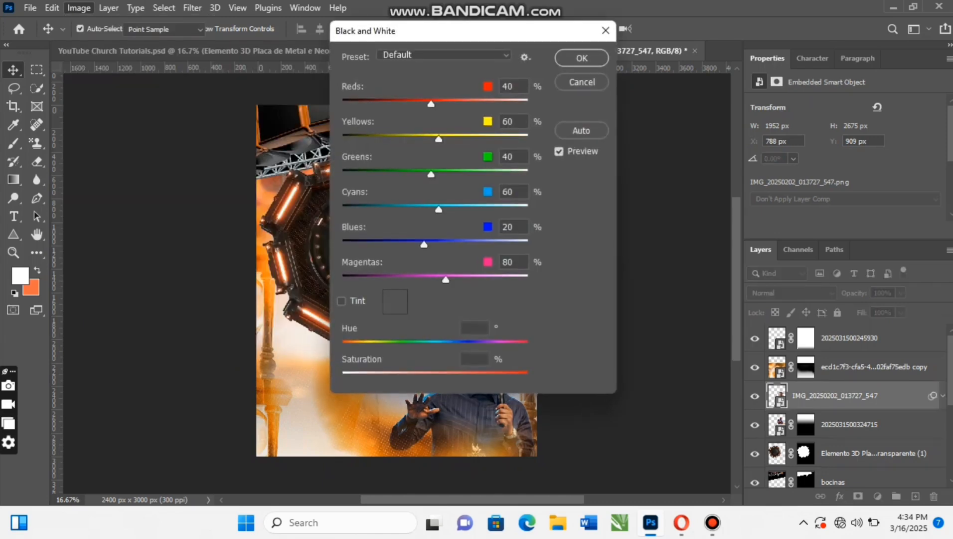
click(582, 58)
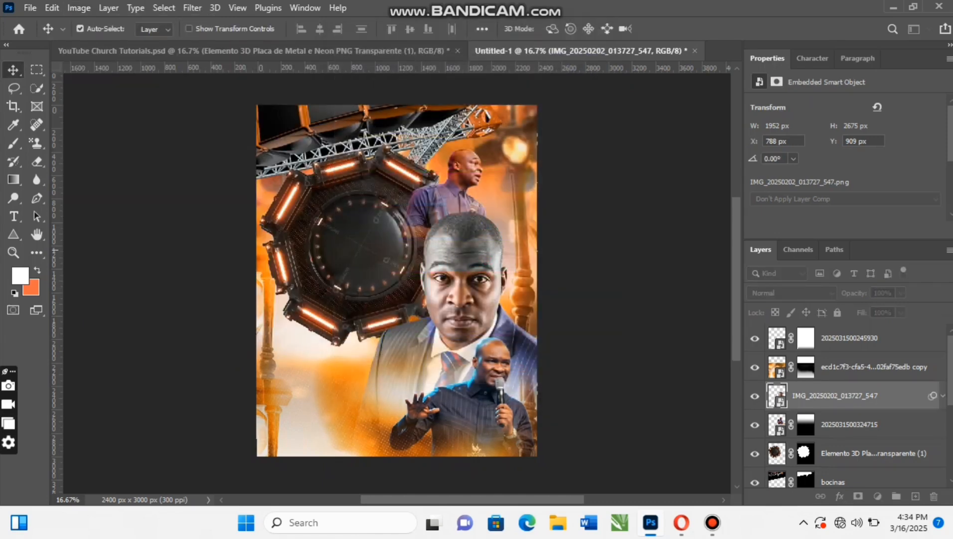
click(468, 162)
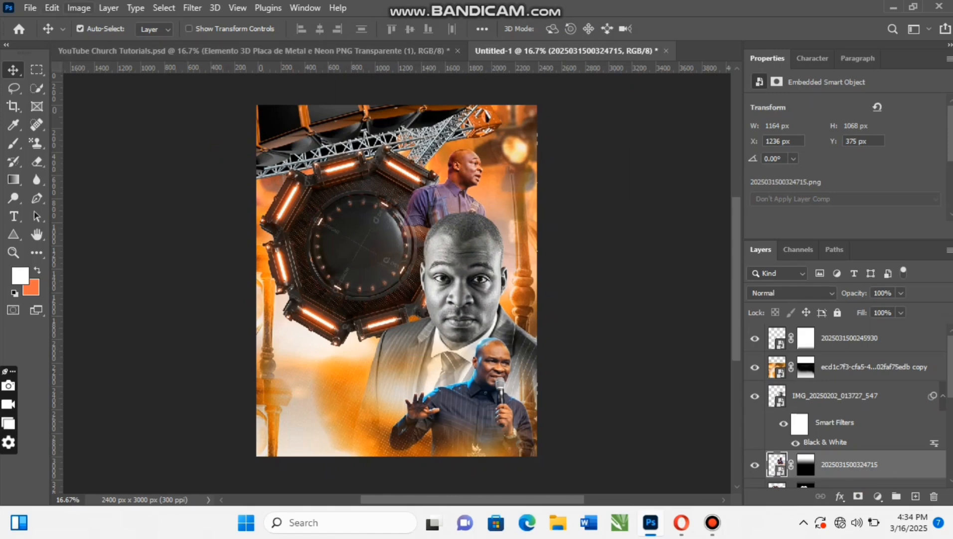
click(78, 8)
mouse_move(99, 44)
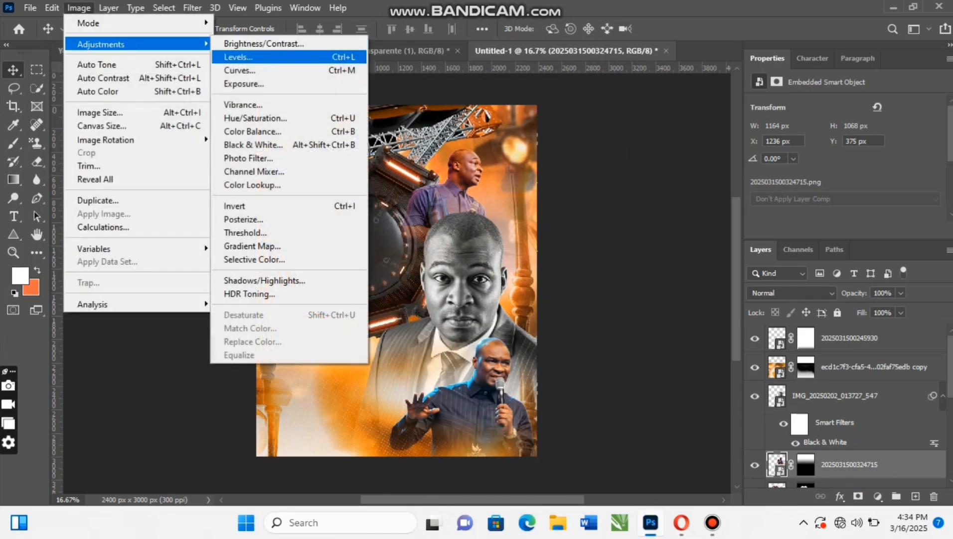
click(254, 145)
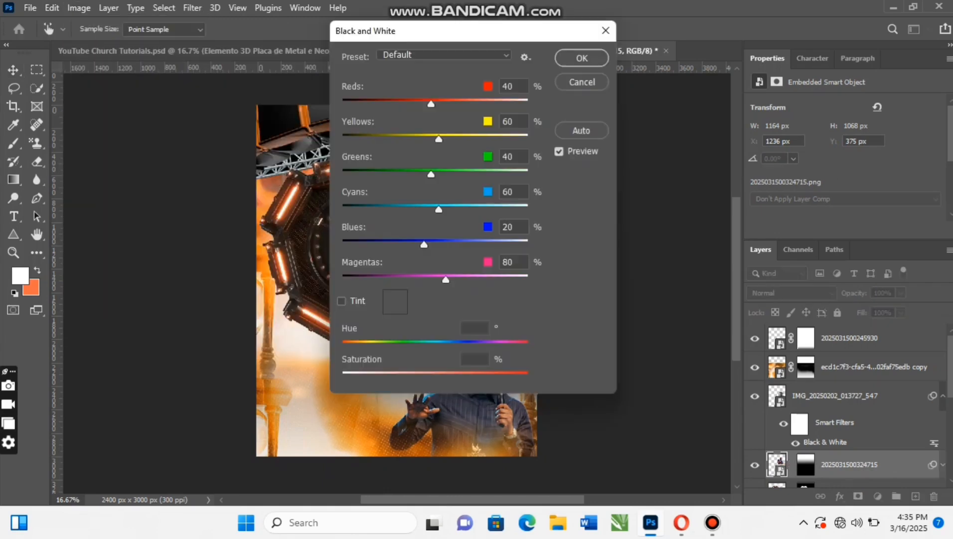
key(Return)
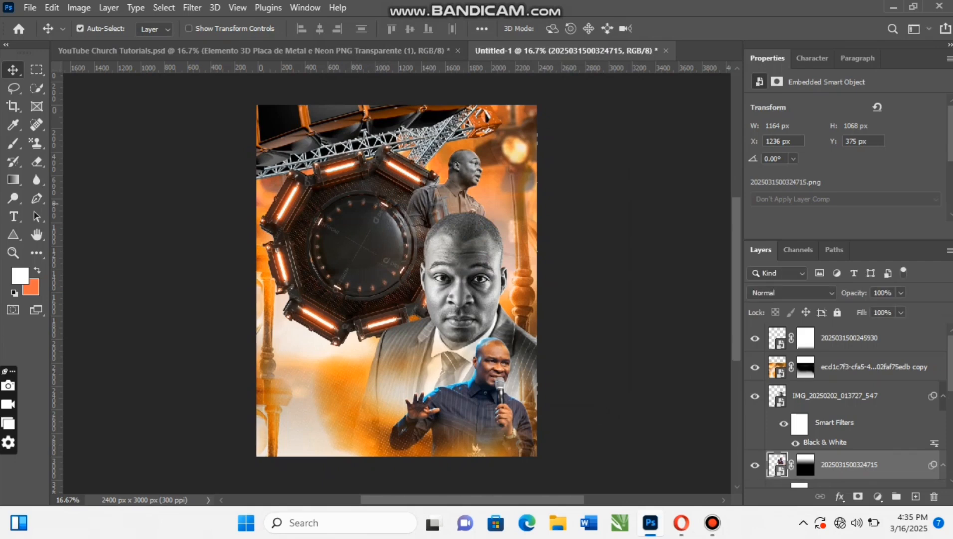
click(482, 358)
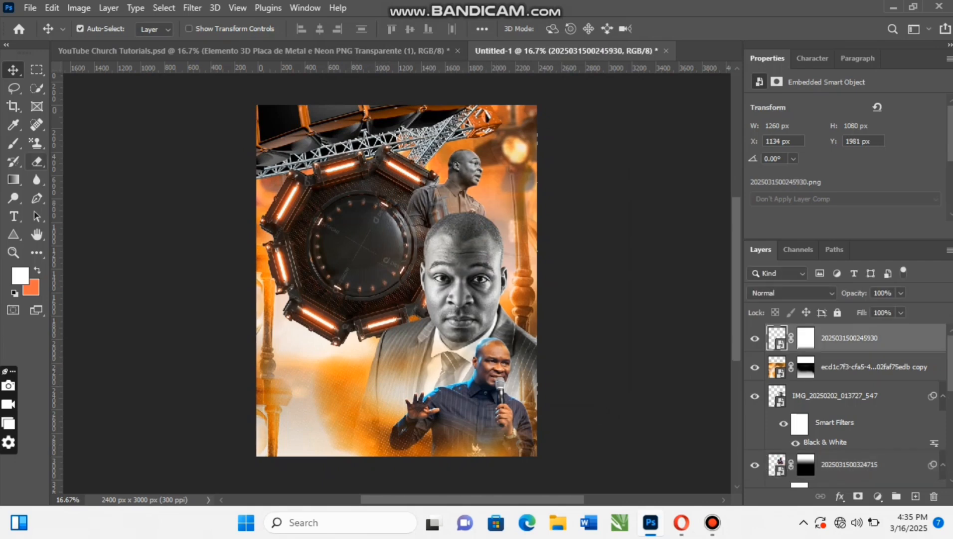
click(79, 8)
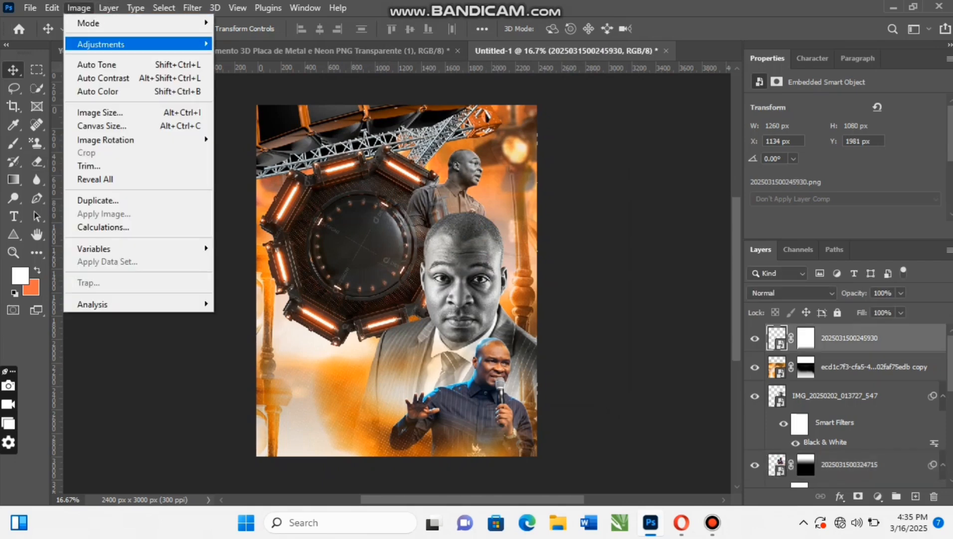
mouse_move(150, 44)
click(250, 145)
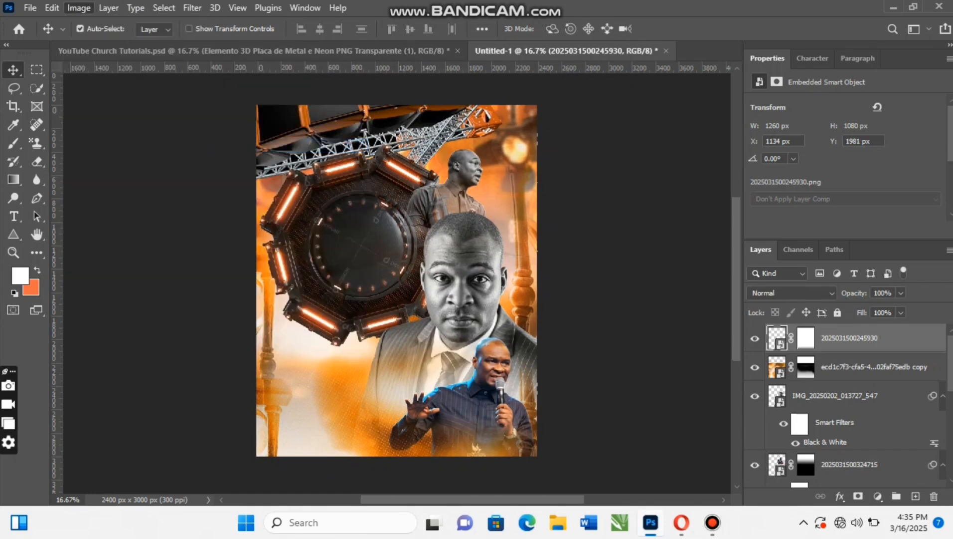
key(Return)
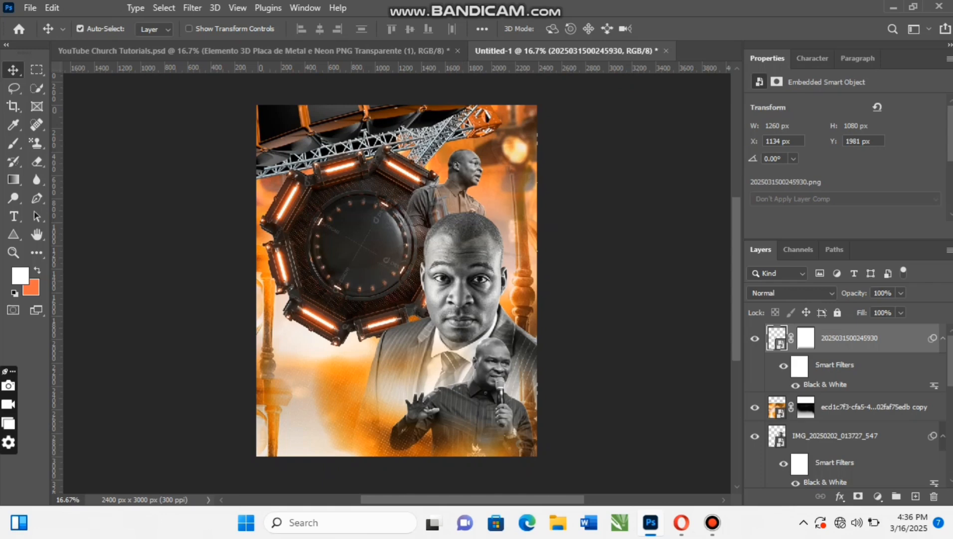
- Compare the composition with the finished flyer in YouTube Church Tutorials.psd and return to Untitled-1
click(349, 50)
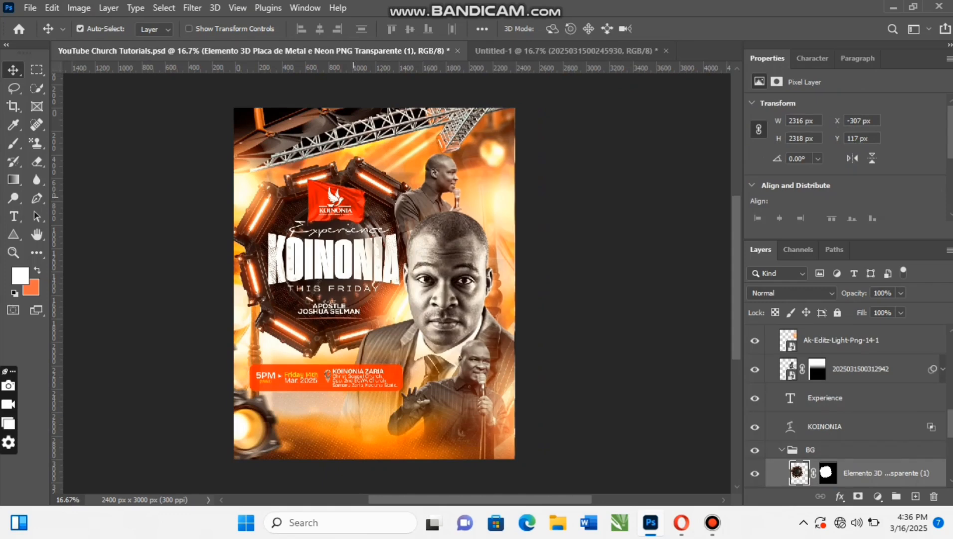
click(566, 50)
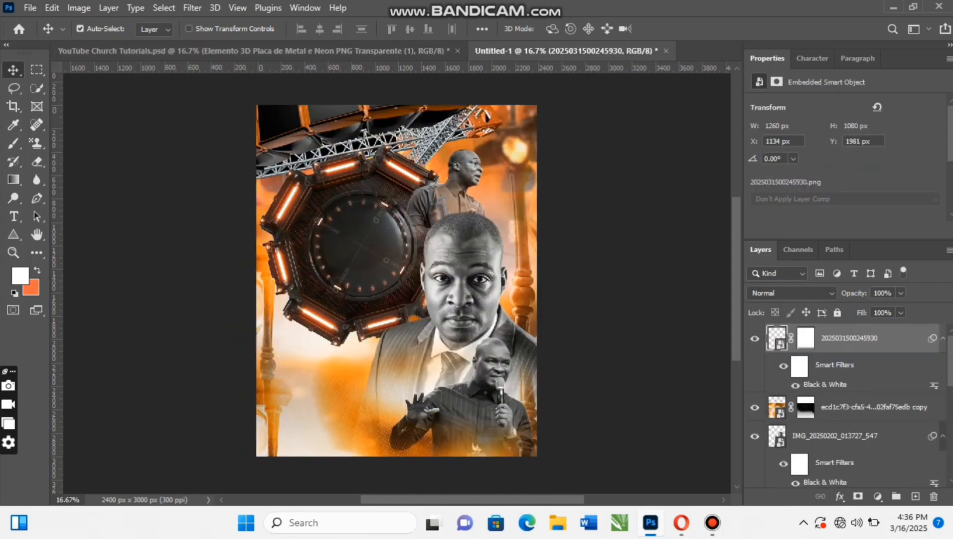
click(344, 51)
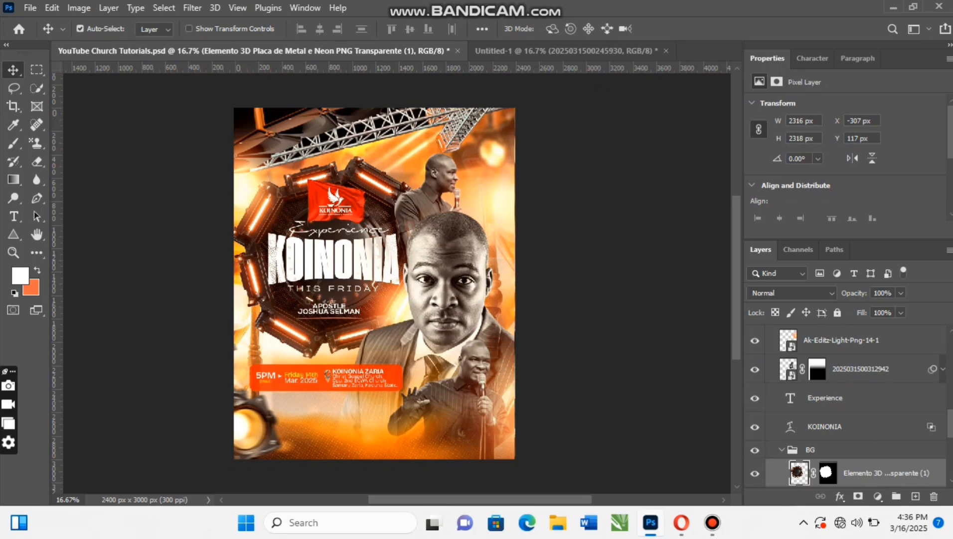
click(566, 51)
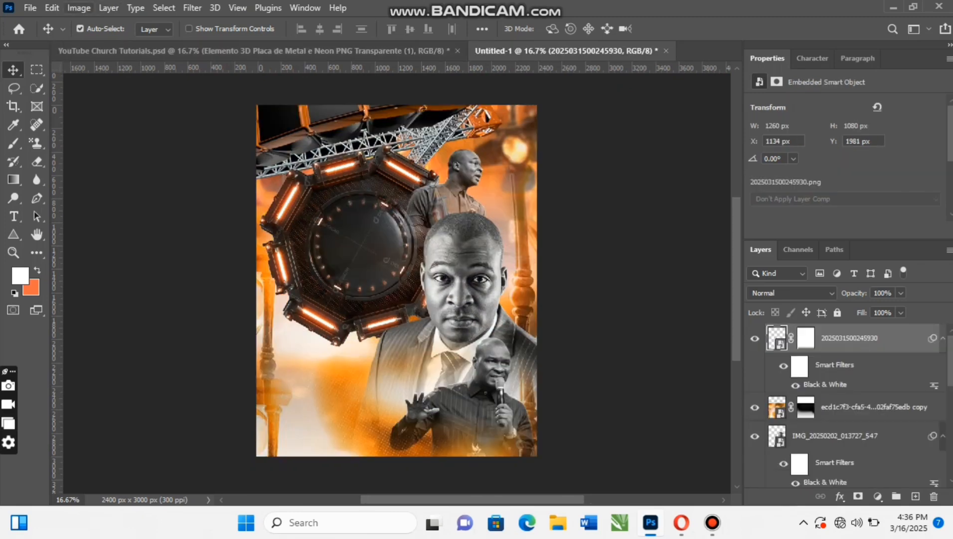
- Place the red flag image_2022_07_01T06_46_24_211Z from the Pictures PNG folder as an embedded layer at 84.58% scale
click(31, 7)
click(70, 299)
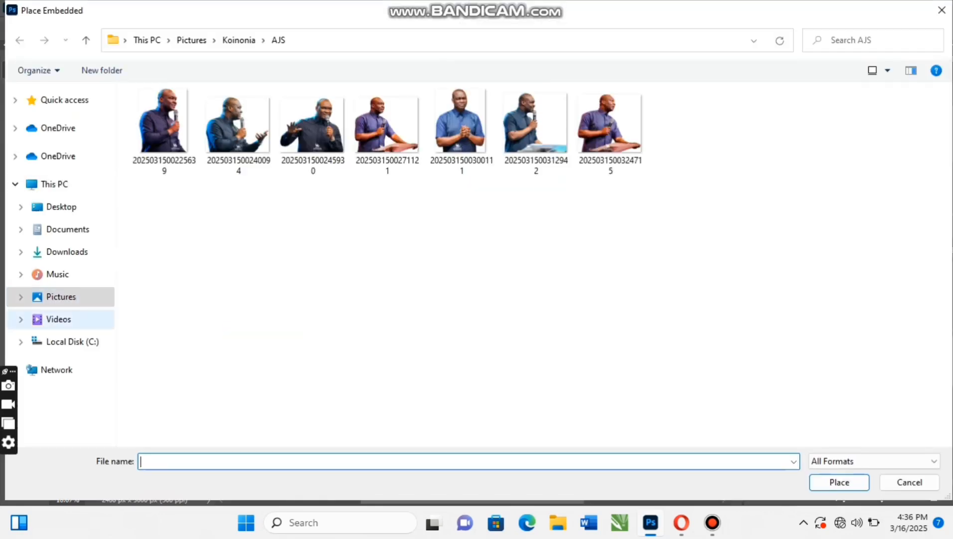
click(61, 297)
drag(947, 224, 947, 356)
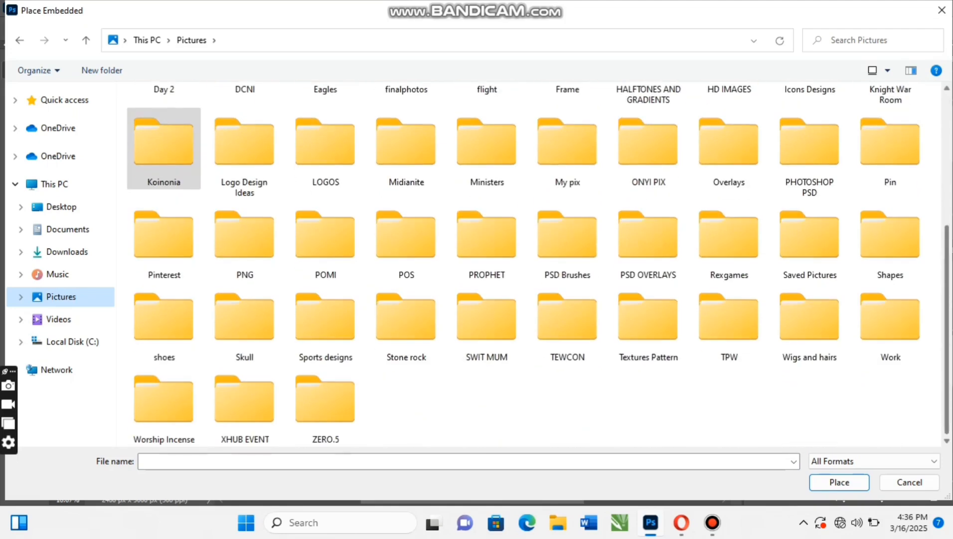
click(244, 239)
click(840, 482)
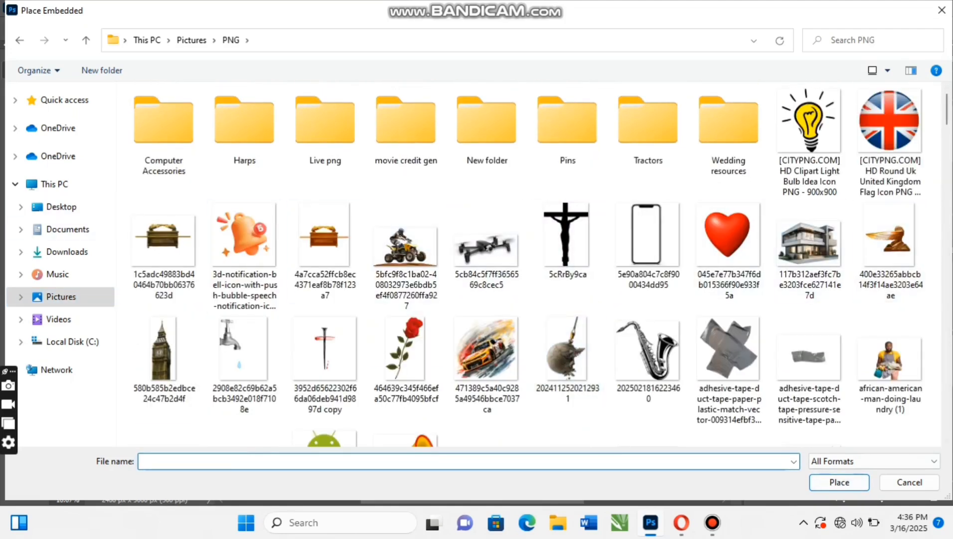
scroll(945, 107, down, 10)
scroll(945, 107, down, 5)
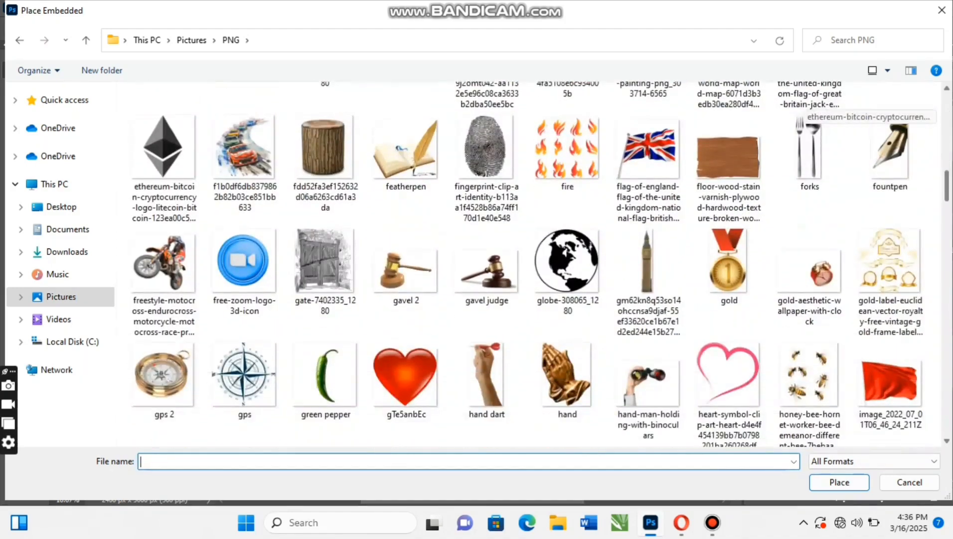
scroll(890, 200, up, 3)
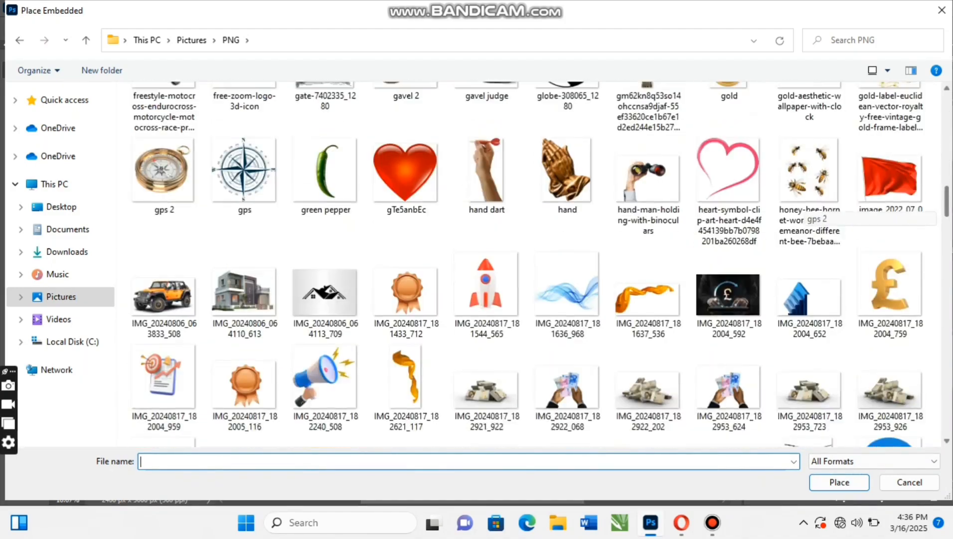
click(890, 199)
click(840, 482)
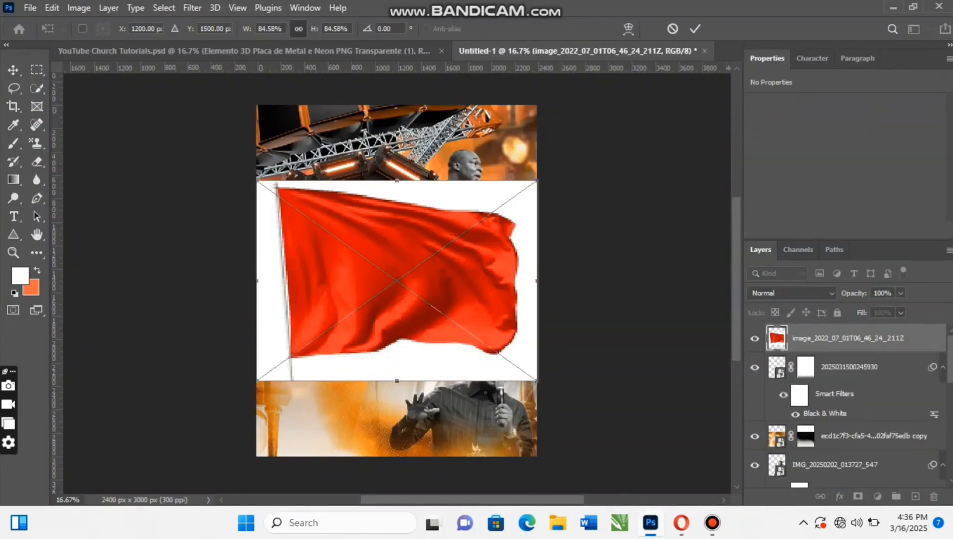
click(695, 28)
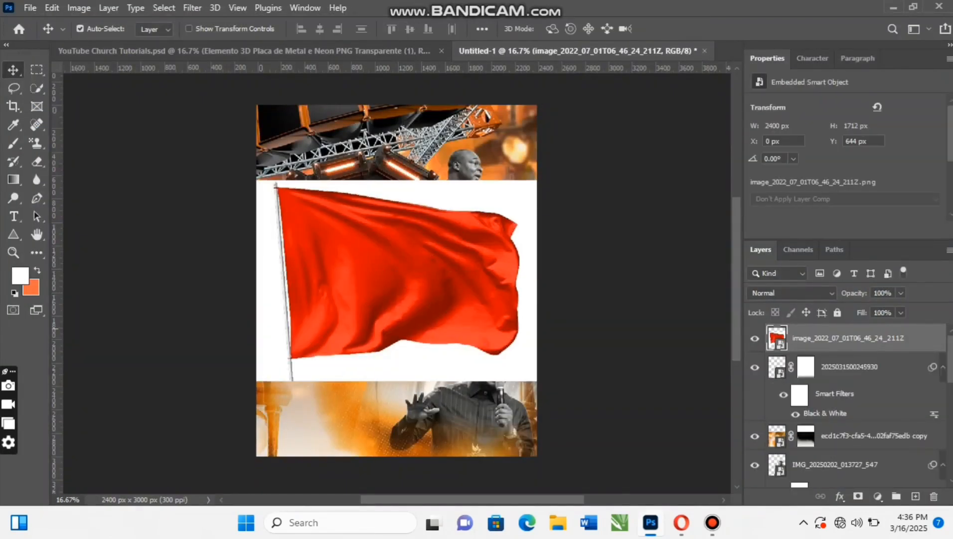
- Rasterize the red flag layer and remove the white background around the flag
right_click(827, 338)
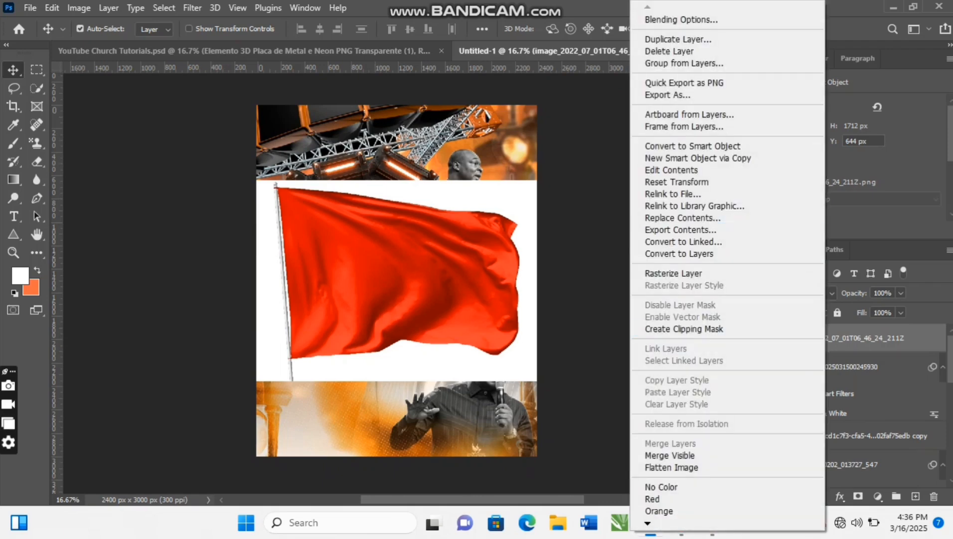
click(673, 273)
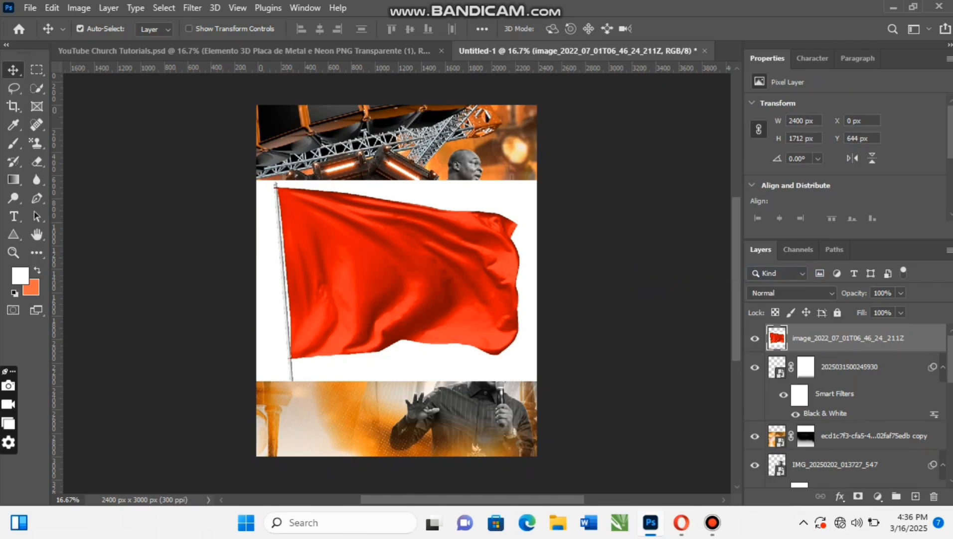
scroll(818, 185, down, 3)
click(815, 185)
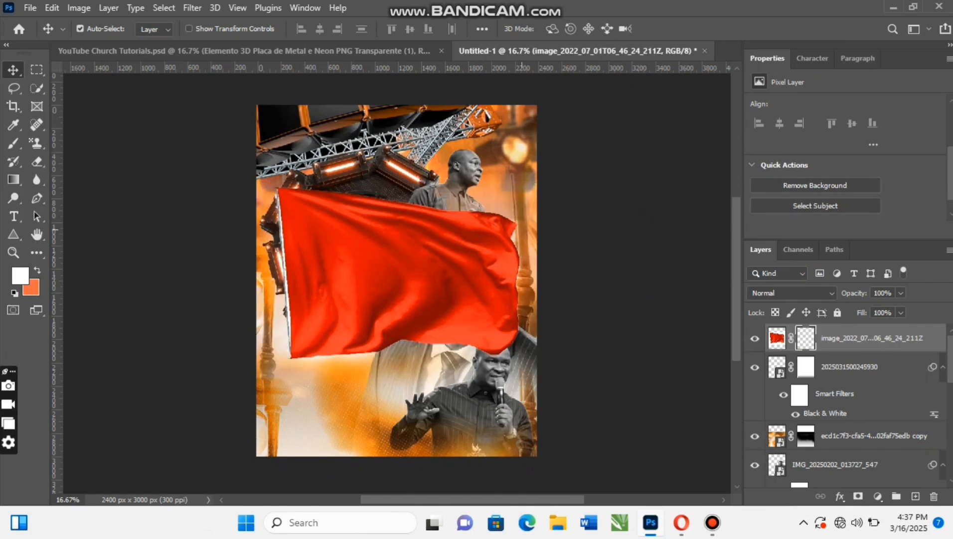
- Move the flag up over the octagonal element and convert the masked layer to a smart object
mouse_move(406, 208)
mouse_down()
mouse_move(412, 148)
mouse_move(411, 196)
mouse_up()
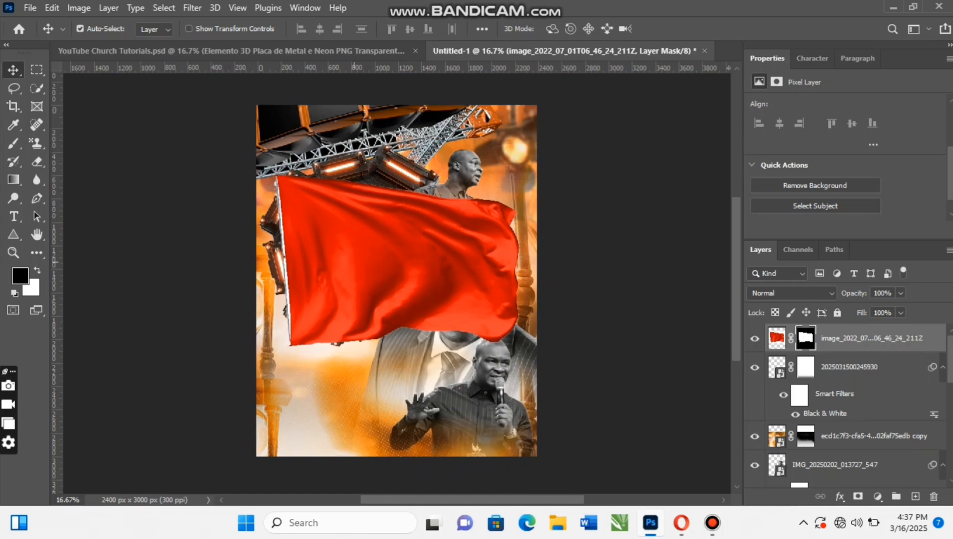
drag(396, 277, 397, 258)
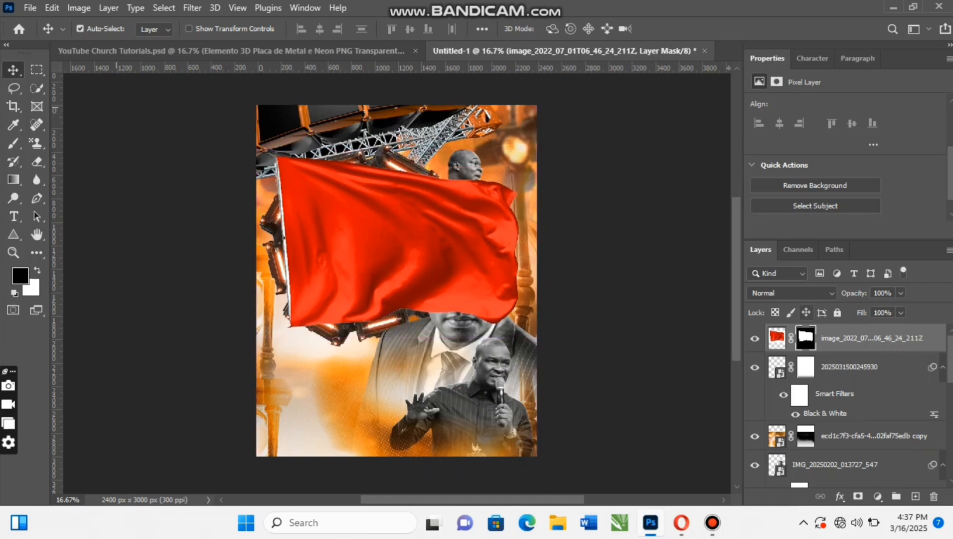
right_click(843, 338)
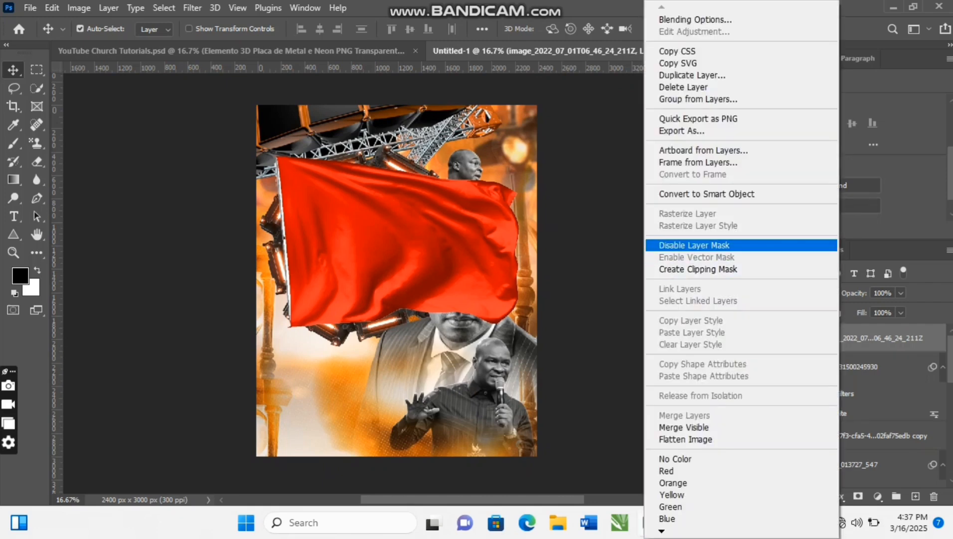
click(699, 194)
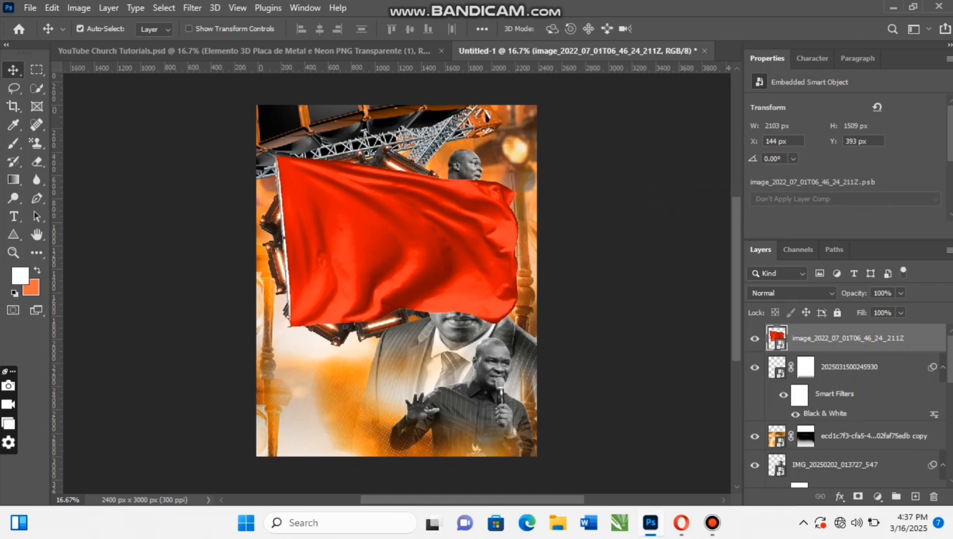
- Load the flag's outline as a selection, contract it by 2 pixels and add it as a layer mask
key(ctrl)
ctrl+click(777, 338)
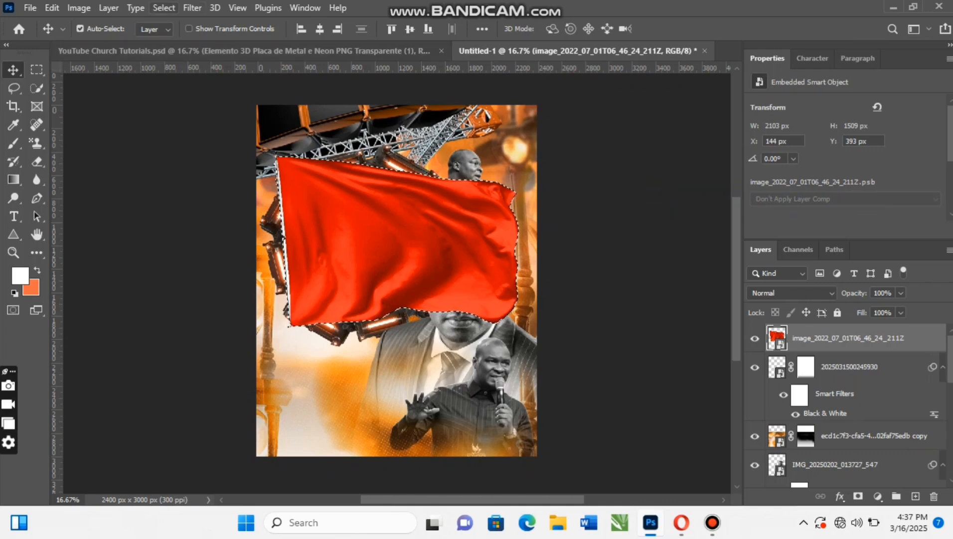
click(164, 8)
mouse_move(199, 220)
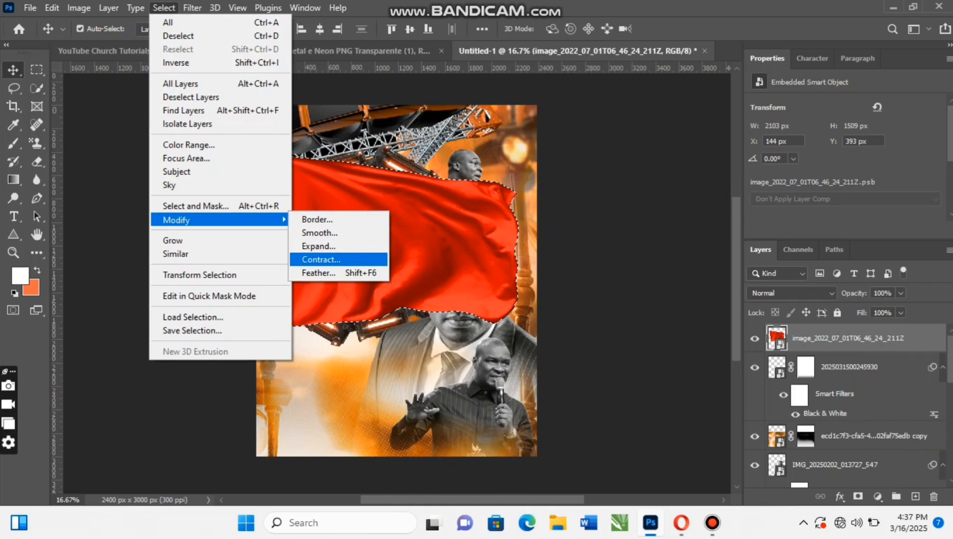
click(321, 259)
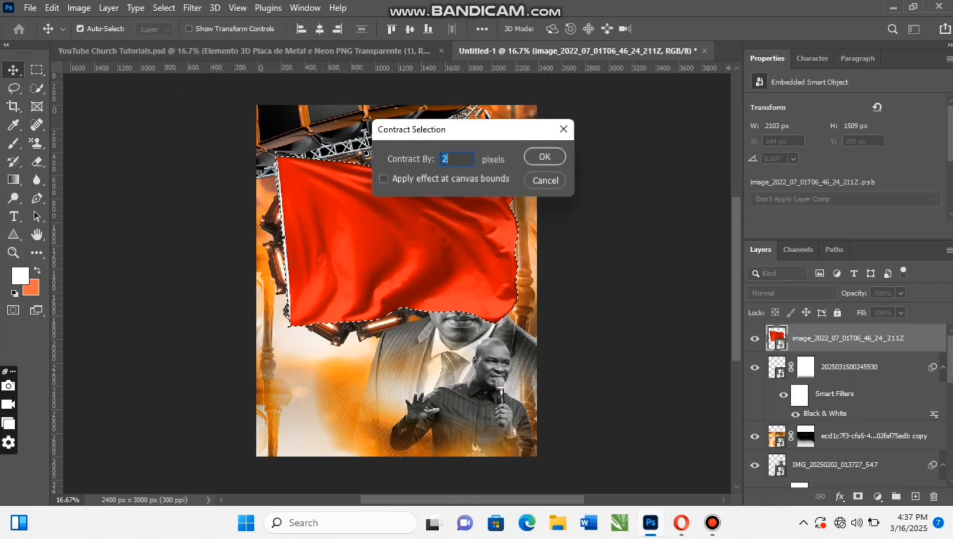
key(Return)
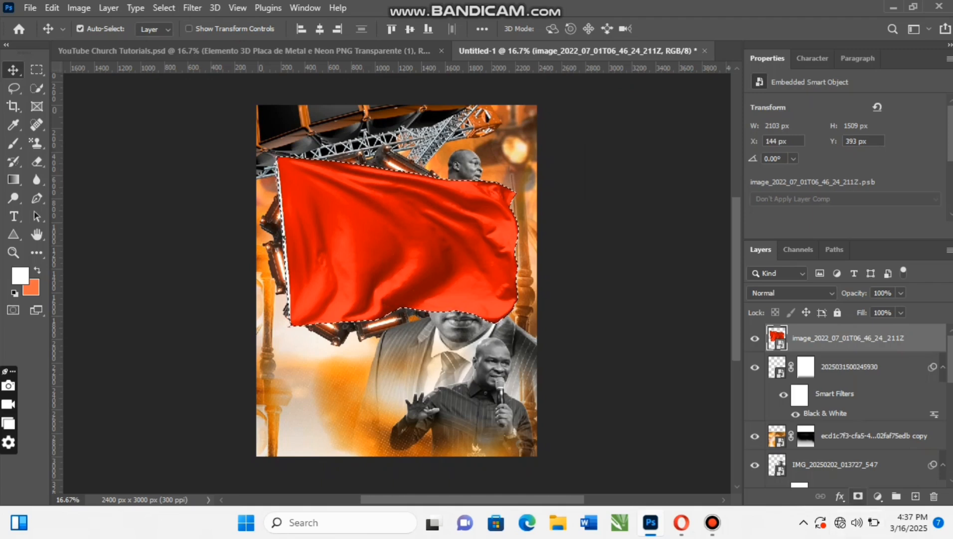
click(858, 495)
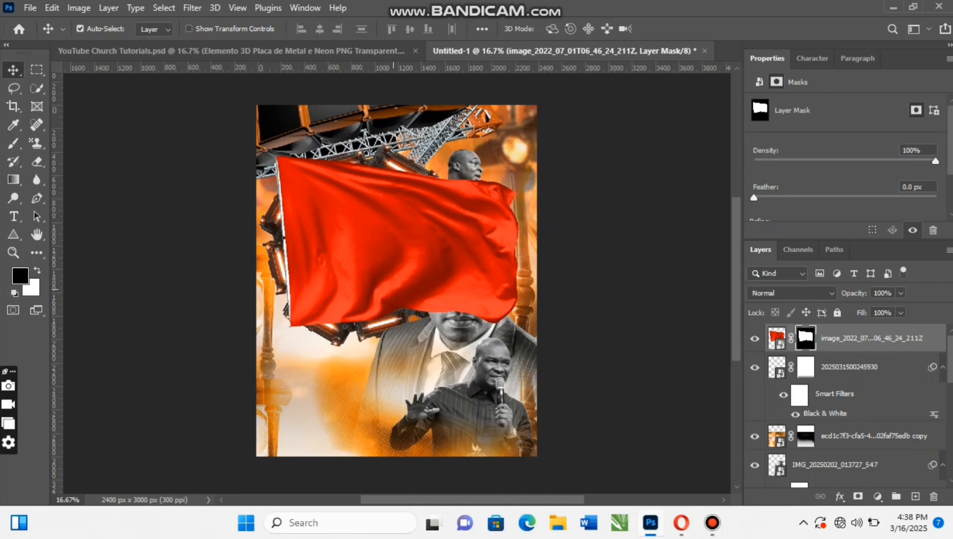
- Scale the flag down to about 472 x 339 px and position it in the upper part of the octagonal element
key(ctrl+2)
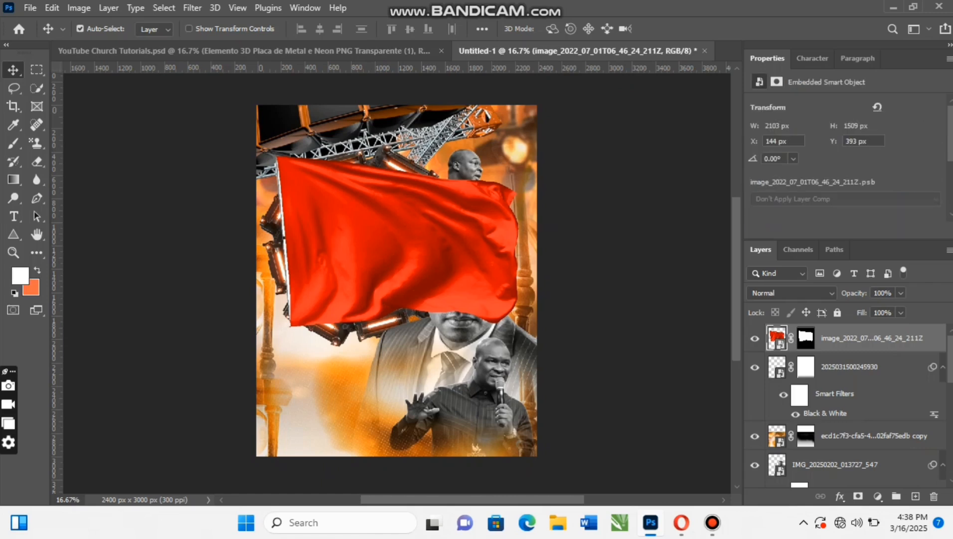
key(ctrl+t)
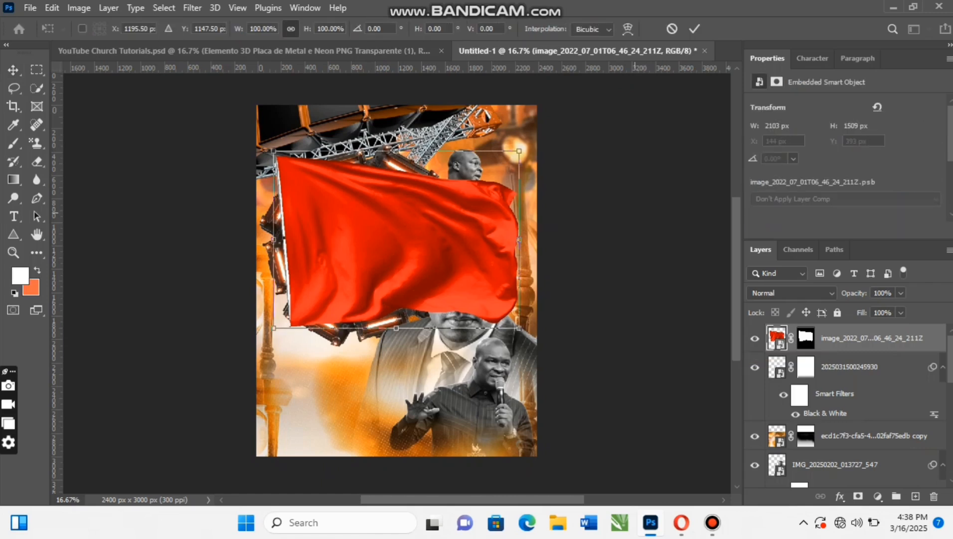
drag(517, 153, 436, 211)
drag(396, 241, 371, 193)
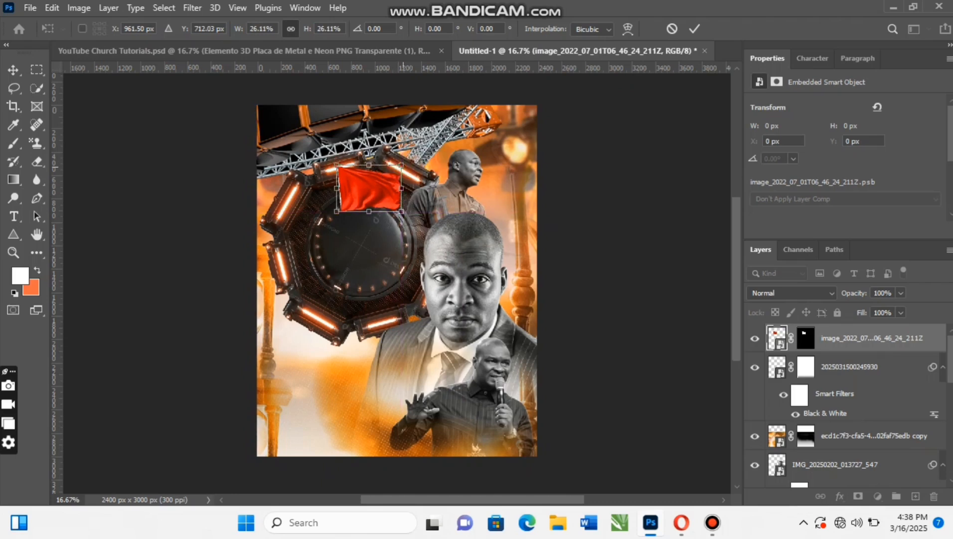
drag(402, 165, 361, 194)
key(Return)
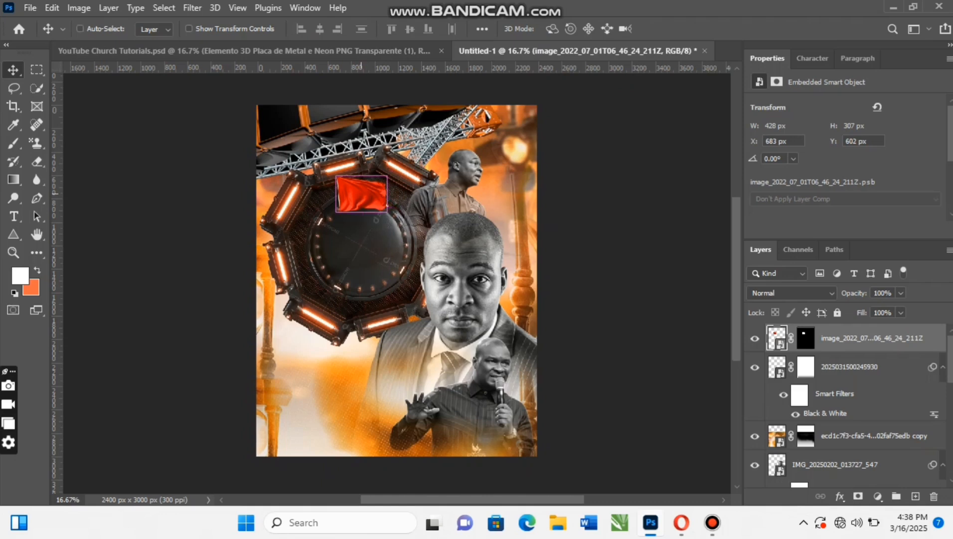
key(ctrl+t)
drag(387, 176, 389, 173)
key(Return)
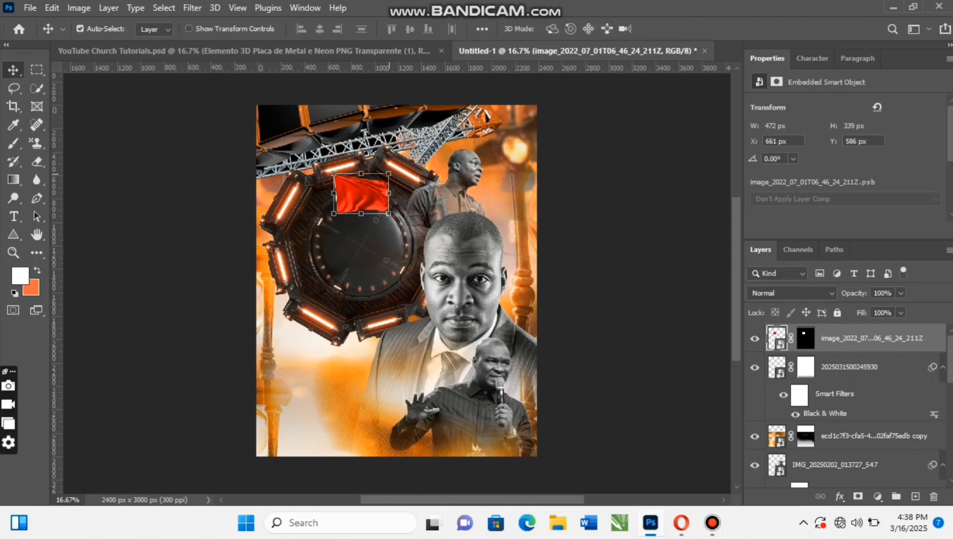
- Place the koinonia-logo-x200 image from the Desktop folder as an embedded layer
click(29, 7)
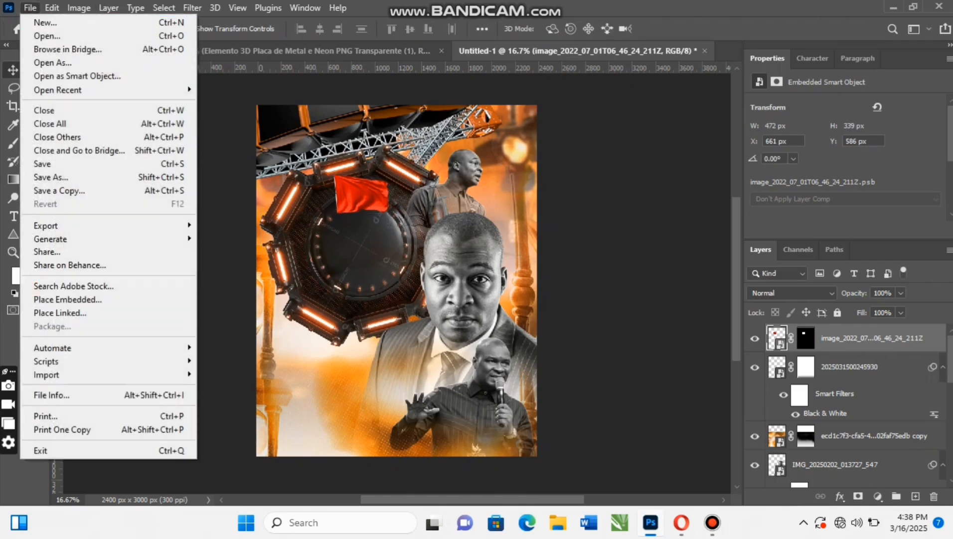
click(40, 299)
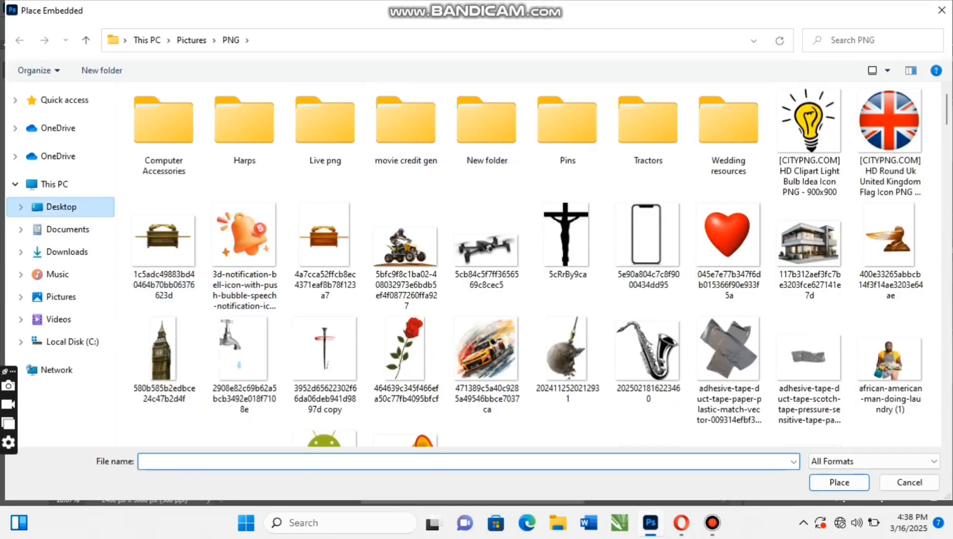
click(62, 207)
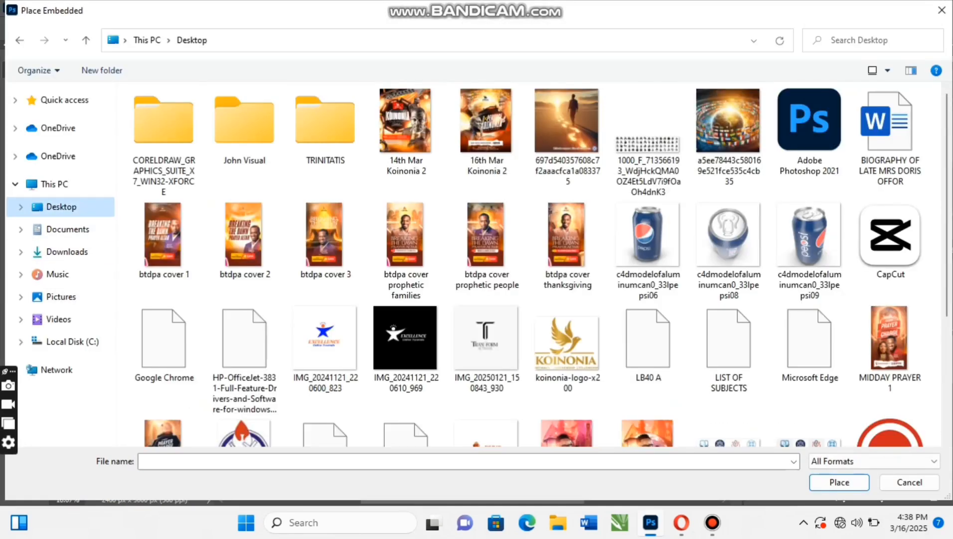
click(567, 348)
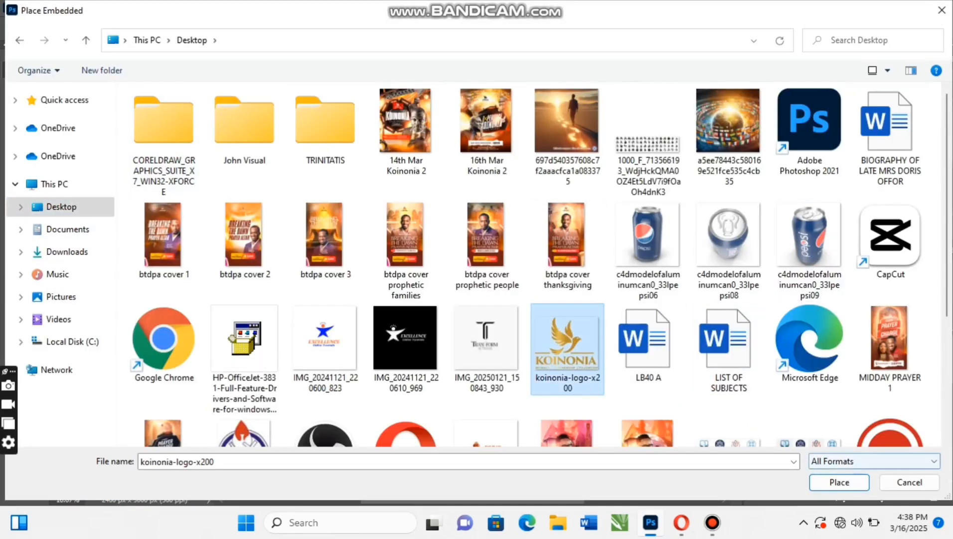
click(839, 482)
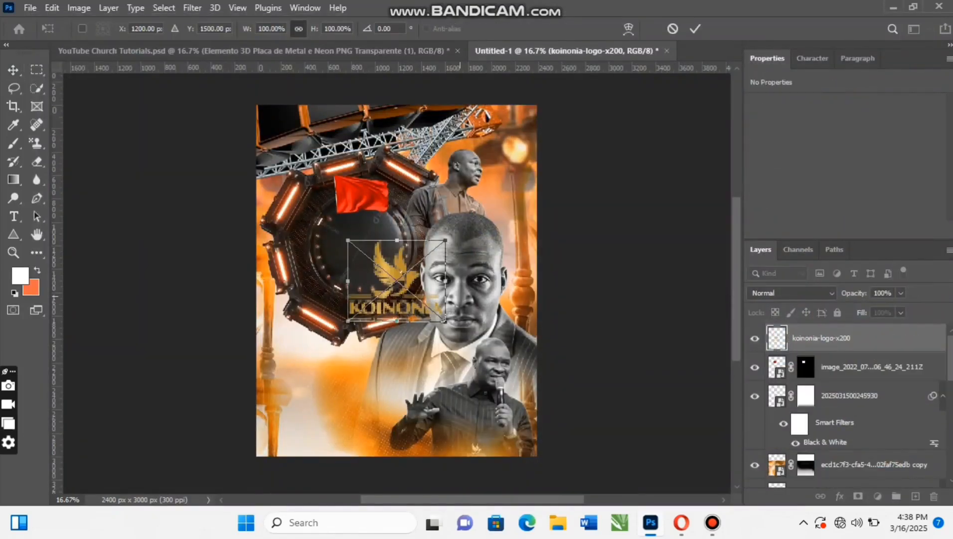
- Scale the Koinonia logo to 32.42%, position it on the red flag and nudge it right to X 775 px
drag(446, 240, 416, 261)
drag(379, 297, 347, 321)
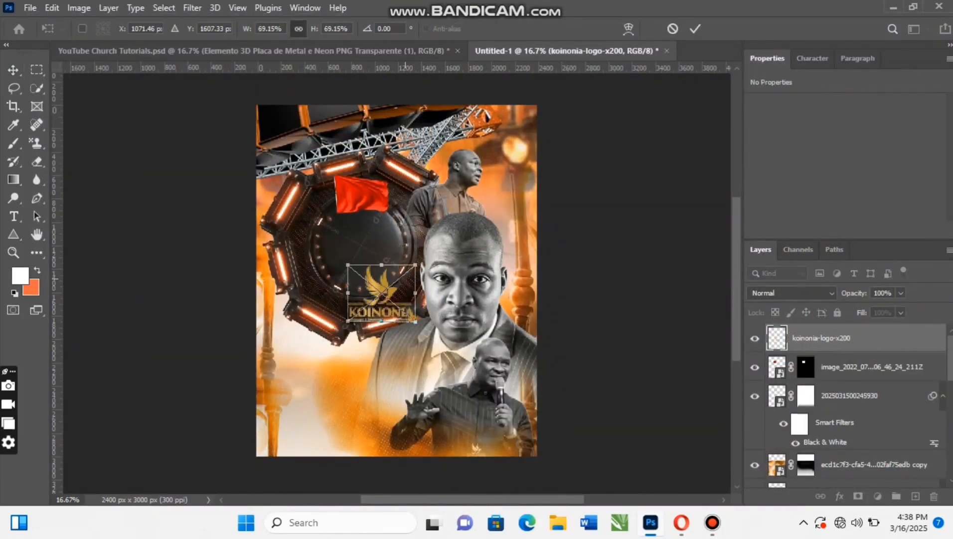
drag(415, 265, 402, 276)
drag(401, 277, 375, 182)
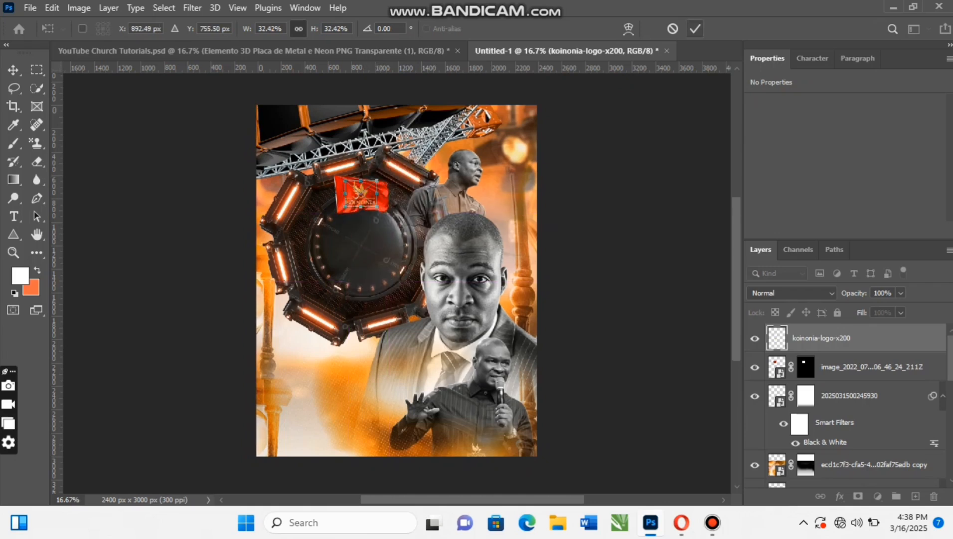
click(695, 29)
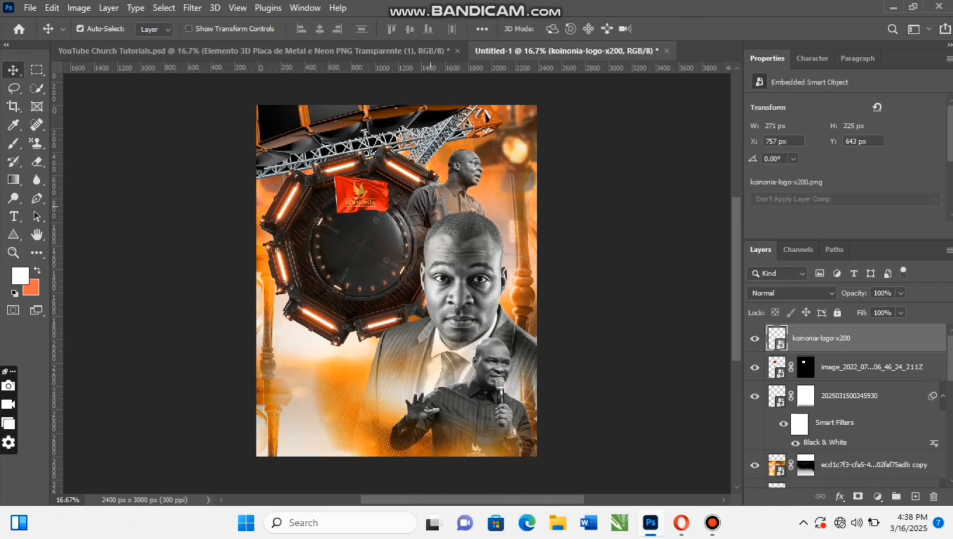
key(Right)
key(Right)
key(Right)
- Apply a white Color Overlay to the Koinonia logo with Normal blend mode and 100% opacity
click(841, 497)
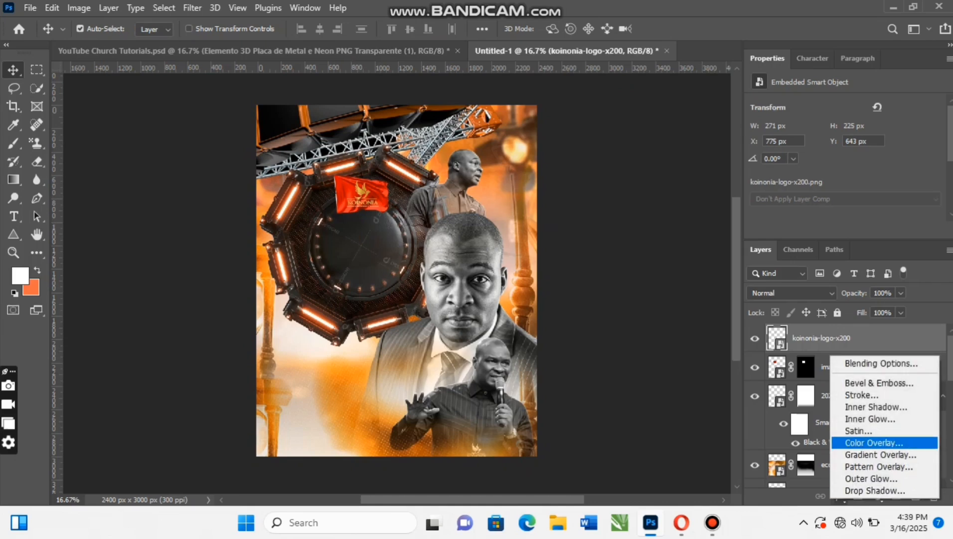
click(871, 442)
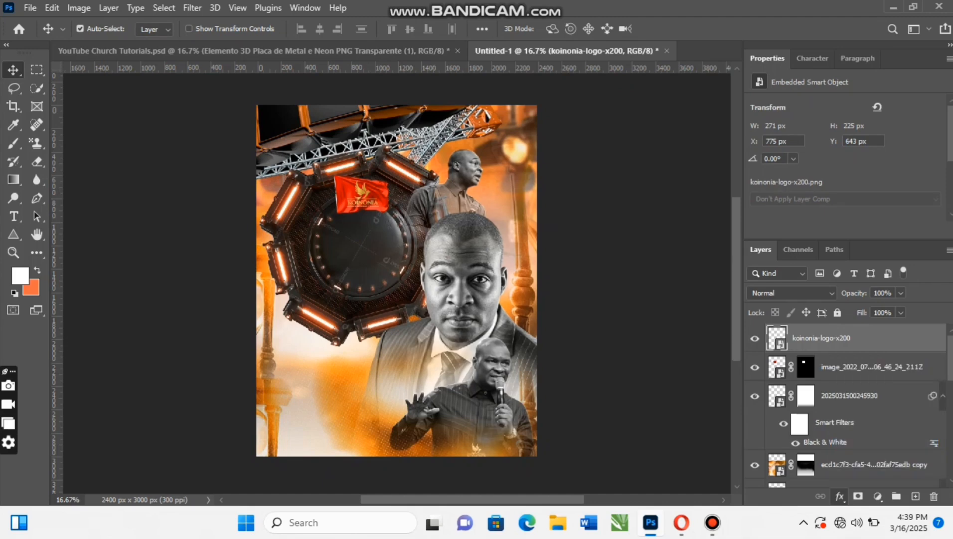
scroll(244, 424, right, 6)
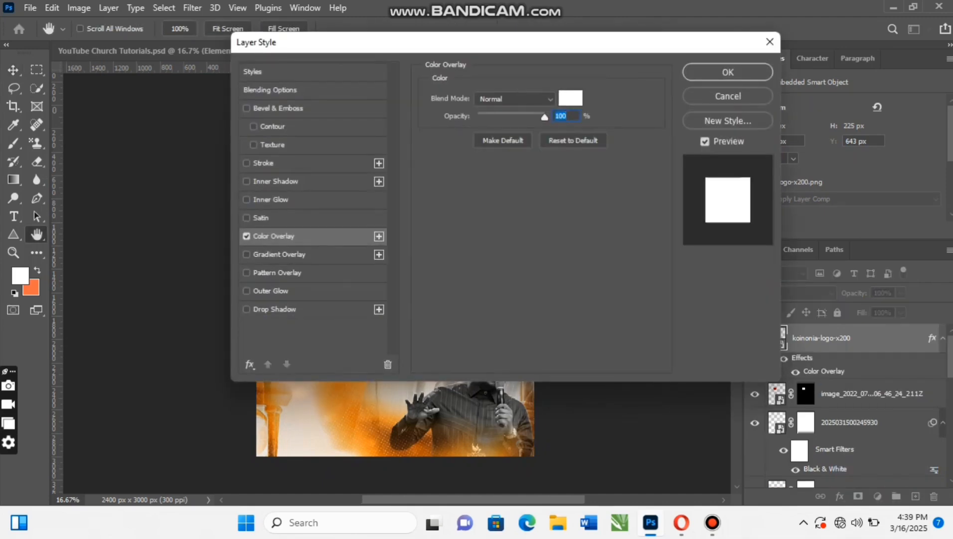
scroll(244, 424, left, 1)
scroll(149, 279, left, 2)
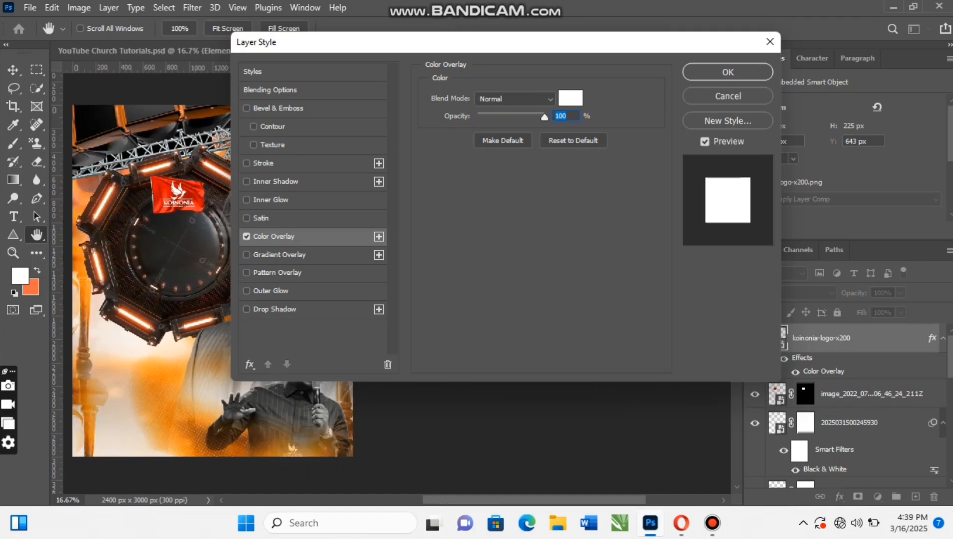
click(728, 73)
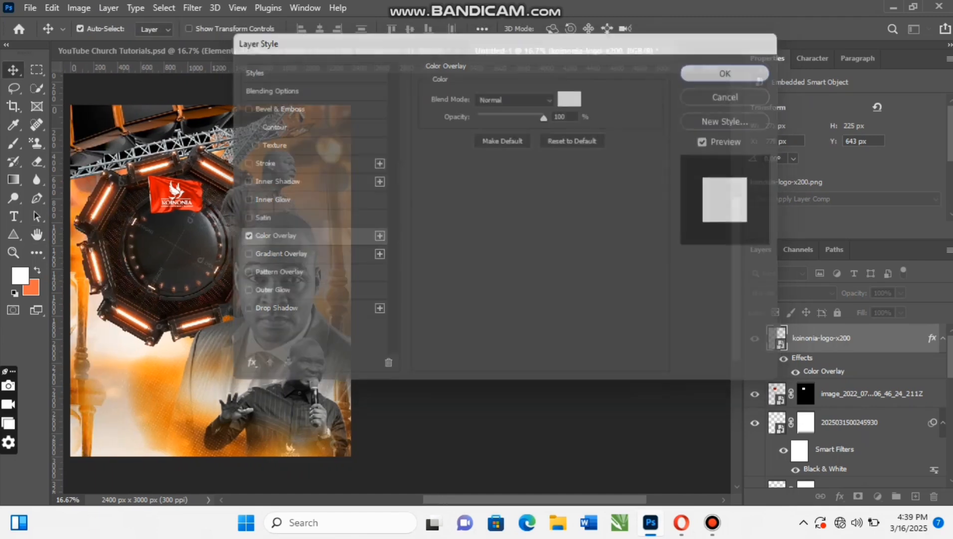
scroll(379, 279, left, 5)
scroll(396, 281, left, 2)
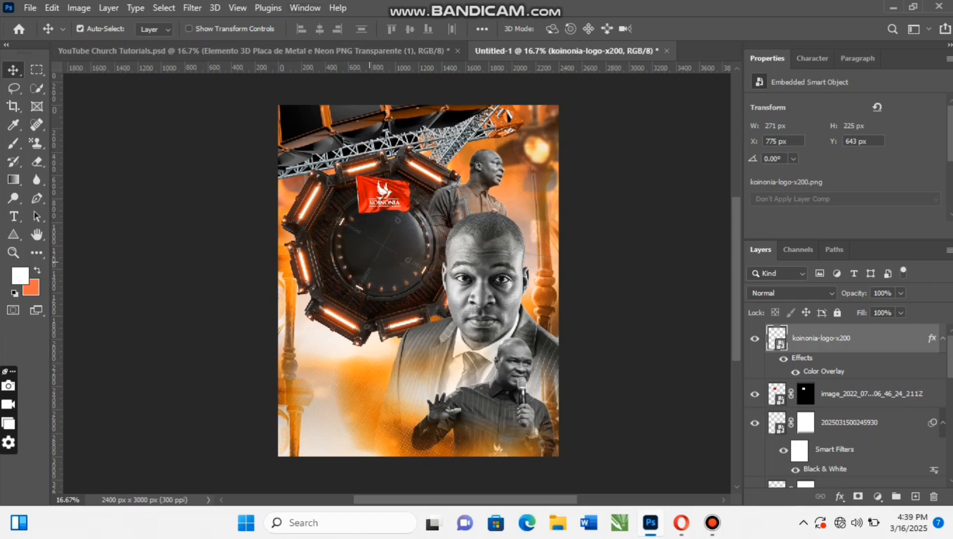
- Examine the heading text of the finished flyer in YouTube Church Tutorials.psd against Untitled-1 and activate the Type tool
click(349, 51)
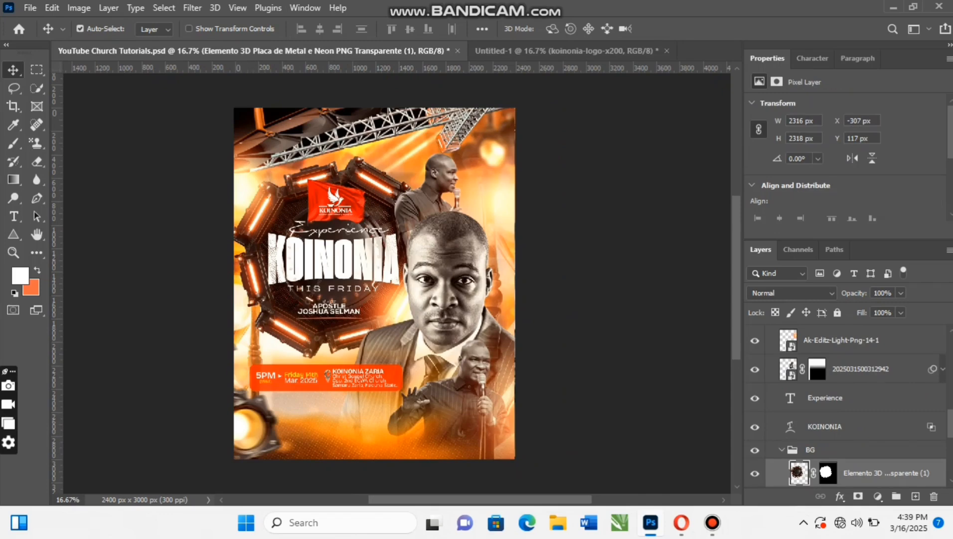
click(564, 51)
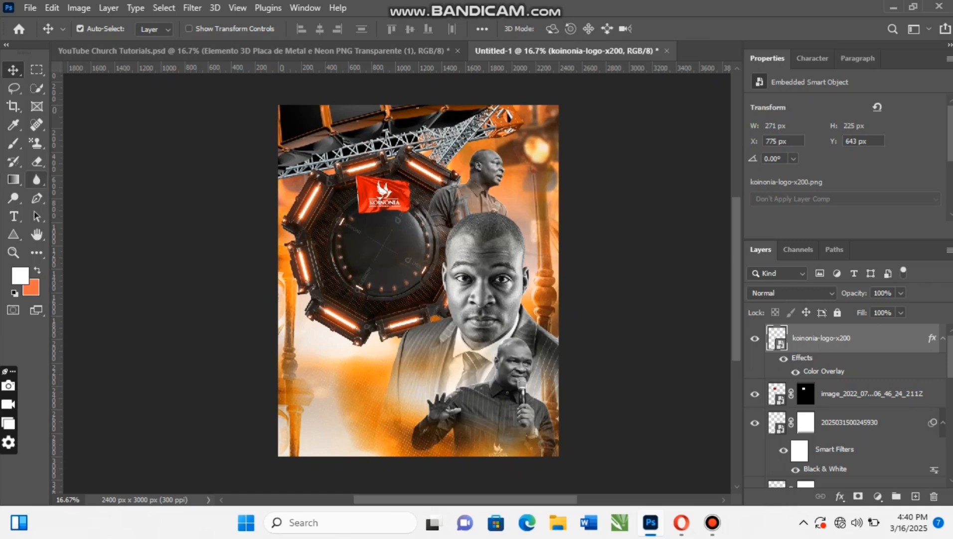
click(13, 216)
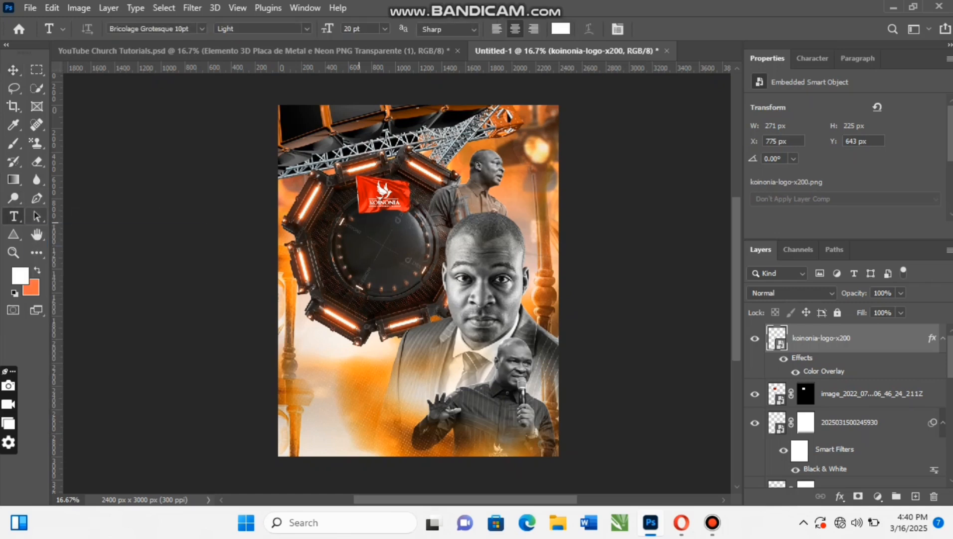
click(265, 51)
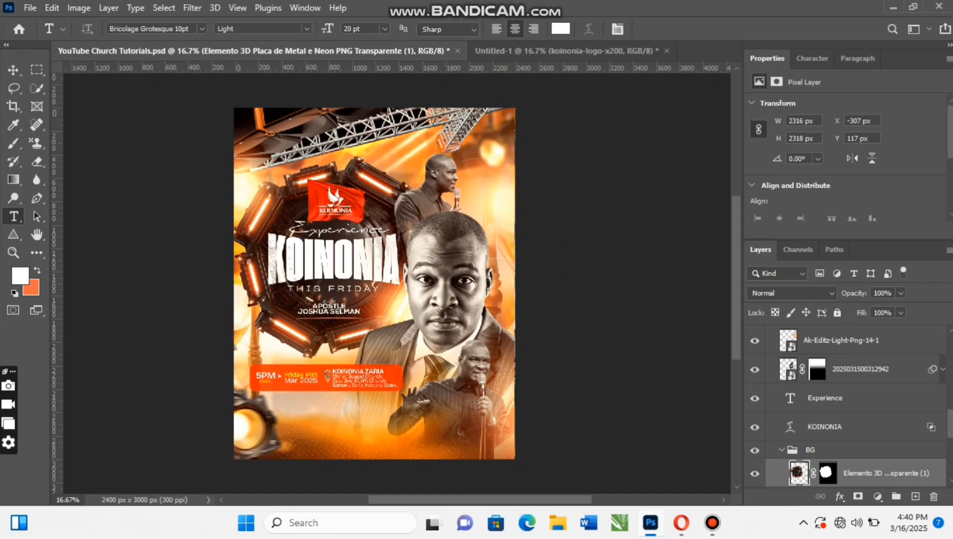
- Add a white placeholder text layer inside the octagonal ring of Untitled-1, using the Sharp Grotesk font in Black 10 style
click(567, 51)
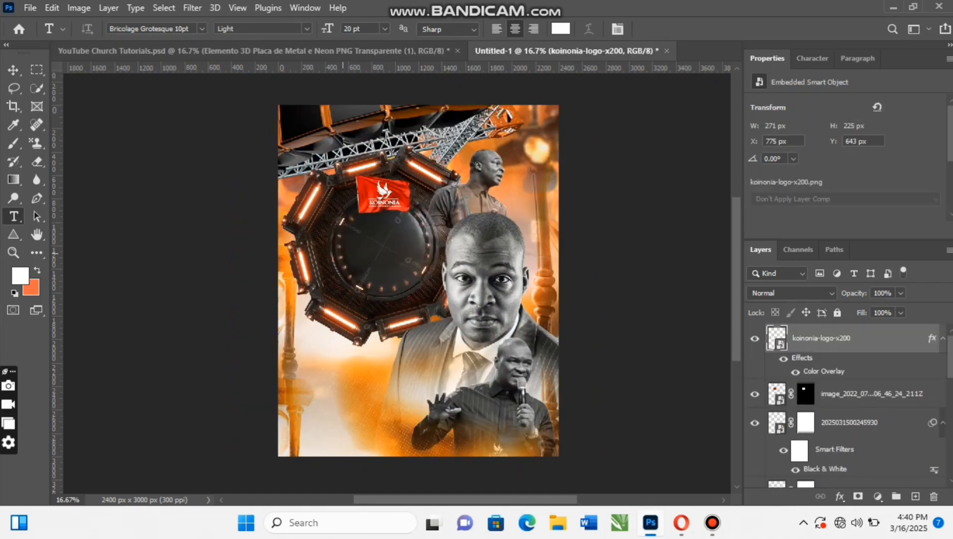
click(343, 253)
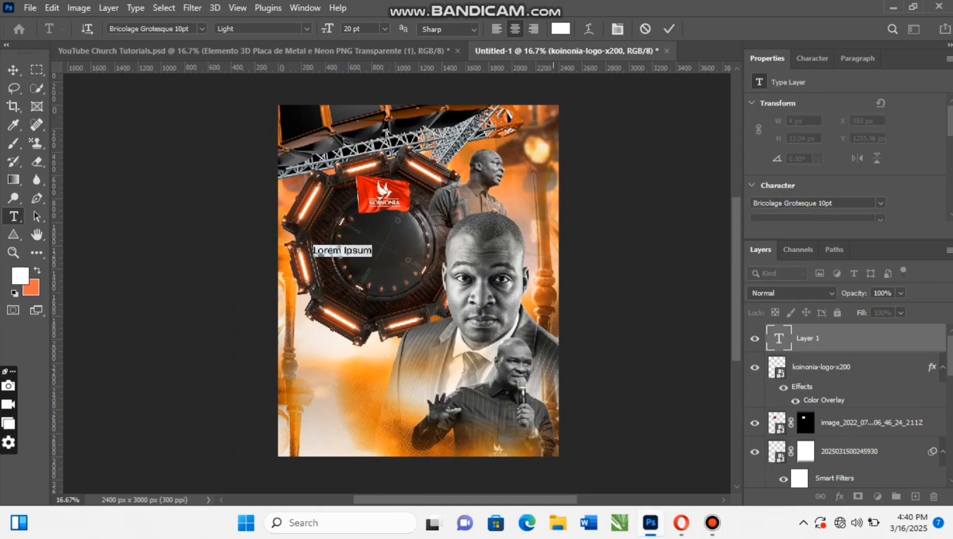
key(ctrl+t)
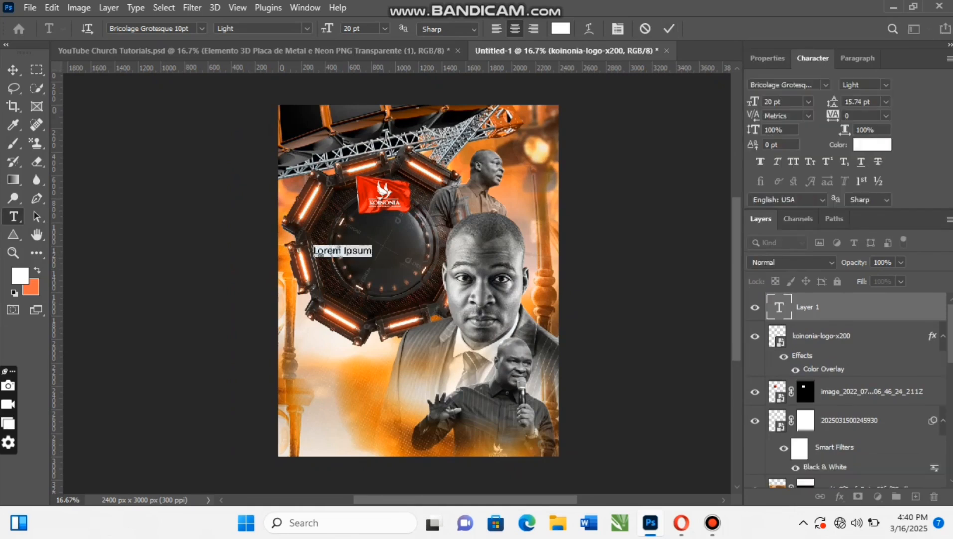
click(826, 85)
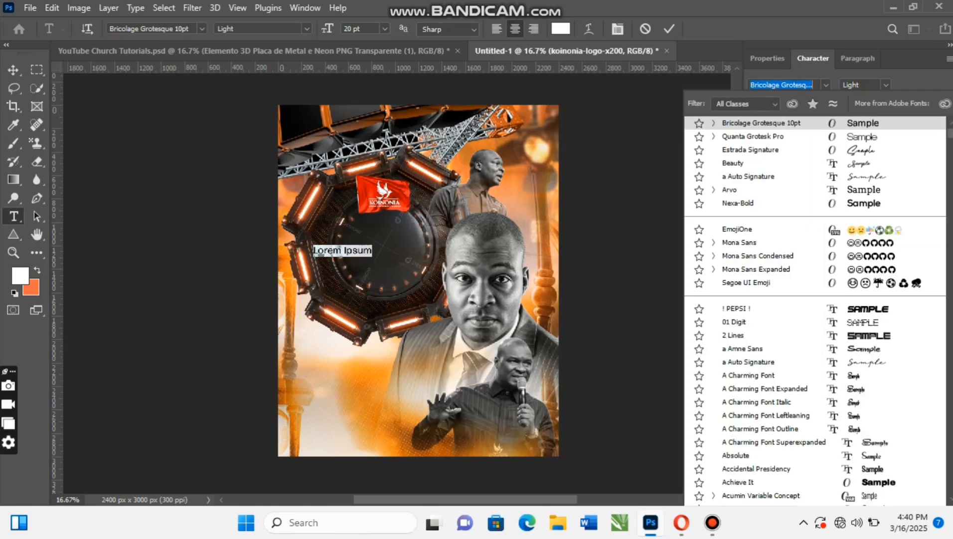
scroll(805, 311, up, 1)
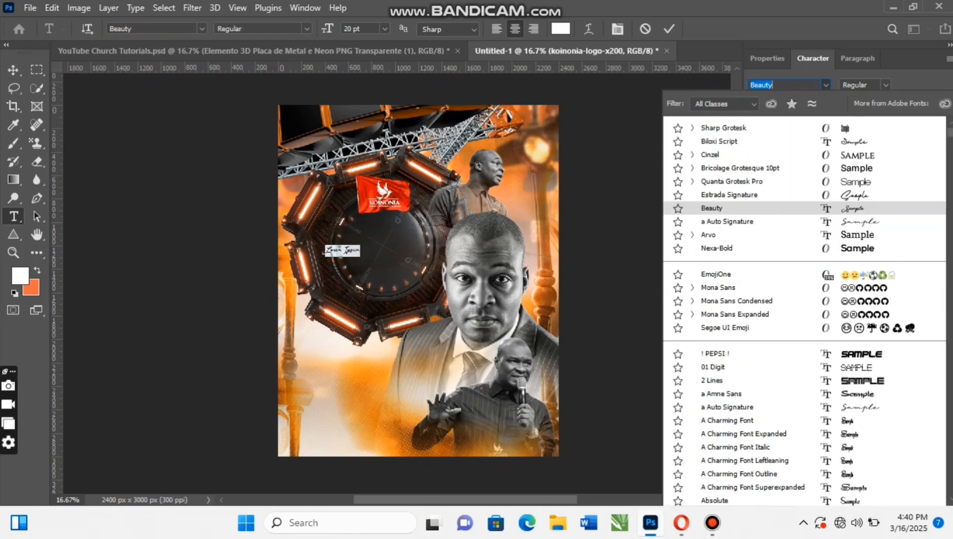
click(724, 128)
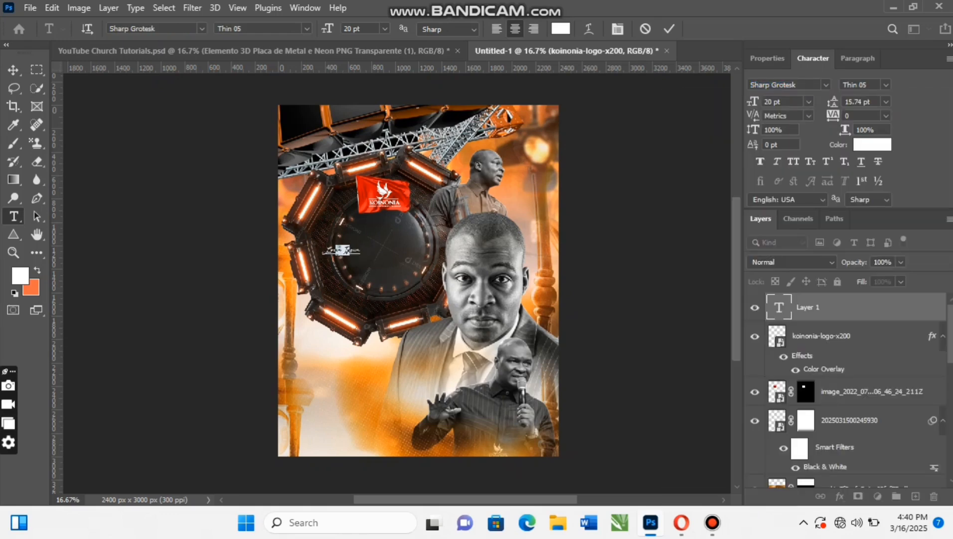
click(886, 85)
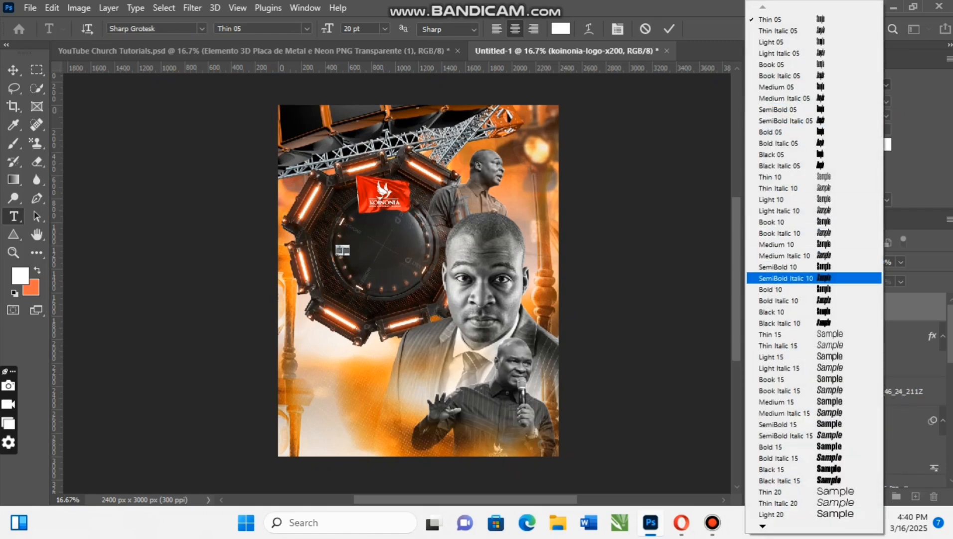
click(772, 311)
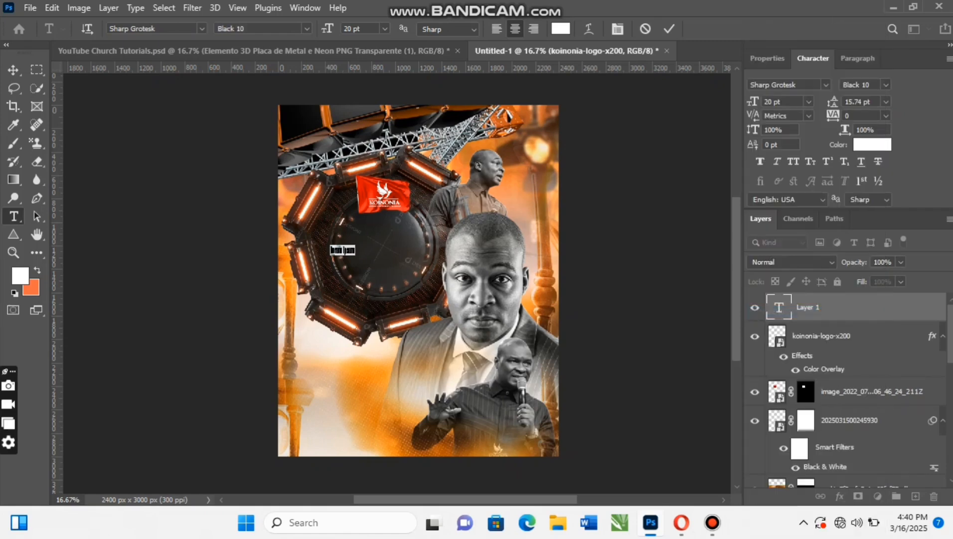
- Enlarge the placeholder text to 97 pt and move it to the middle of the octagonal ring, below the red flag
drag(753, 101, 759, 102)
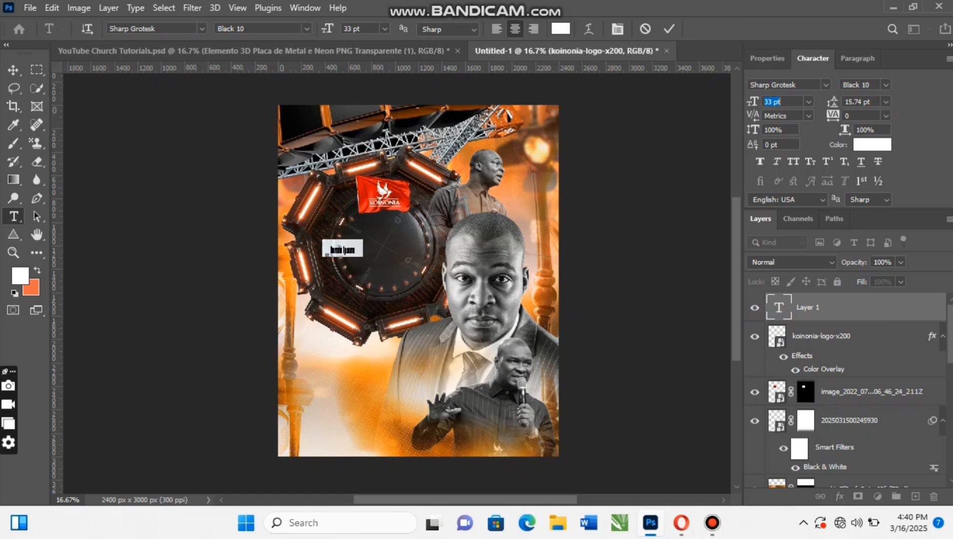
key(Up)
key(Up)
key(Up)
key(Up)
key(Up)
key(Up)
key(Up)
key(Up)
key(Up)
key(Up)
key(Up)
key(Up)
key(Up)
key(Up)
key(Up)
key(Up)
key(Up)
key(Up)
key(Up)
key(Up)
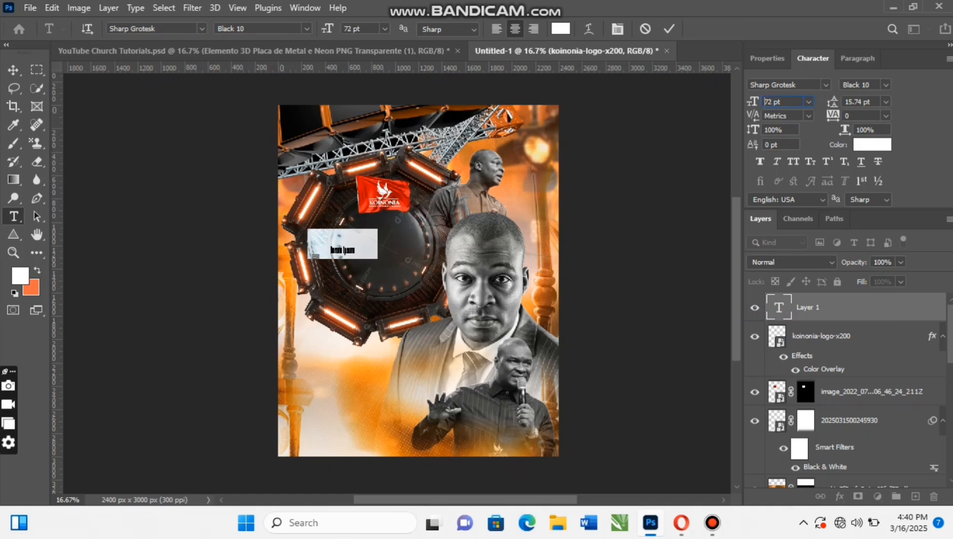
key(Up)
key(Up)
key(Up)
key(Up)
key(Up)
key(Up)
key(Up)
key(Up)
key(Up)
key(Up)
key(Up)
key(Up)
key(Up)
key(Up)
key(Up)
key(Up)
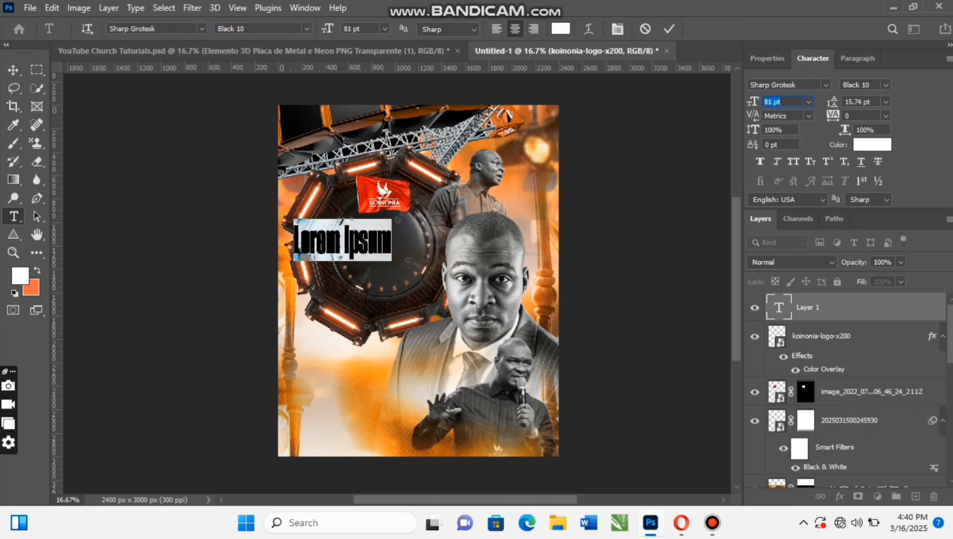
key(Up)
key(Up)
key(Up)
key(Up)
key(Up)
key(Up)
key(Up)
key(Up)
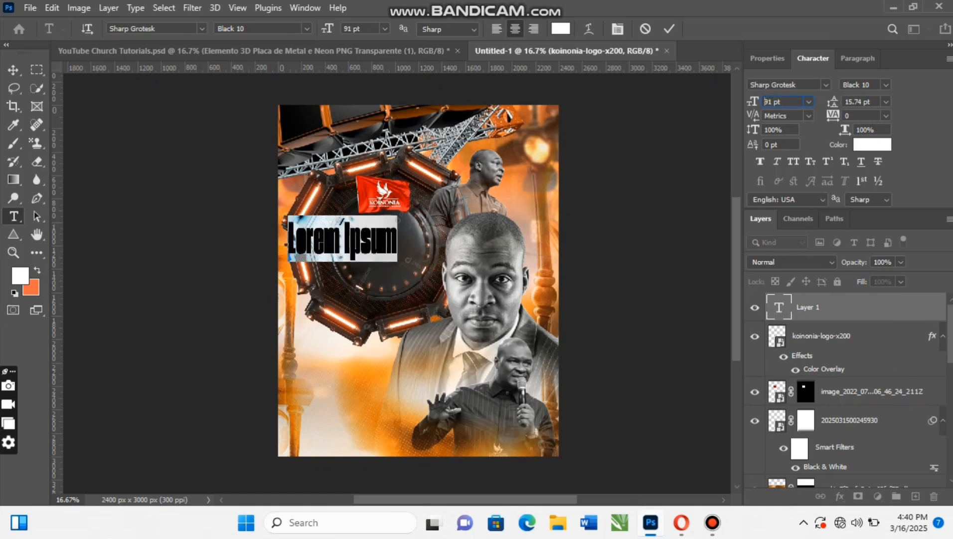
click(669, 29)
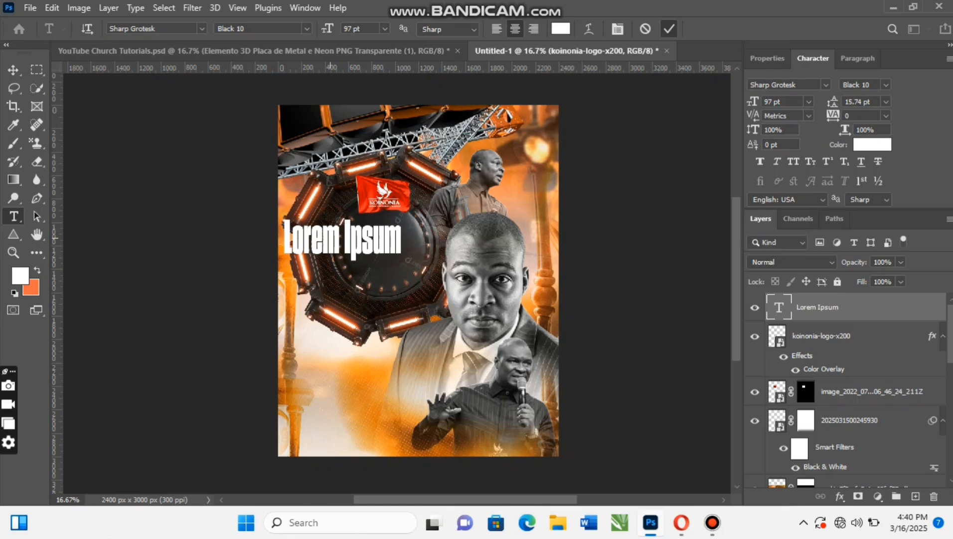
key(v)
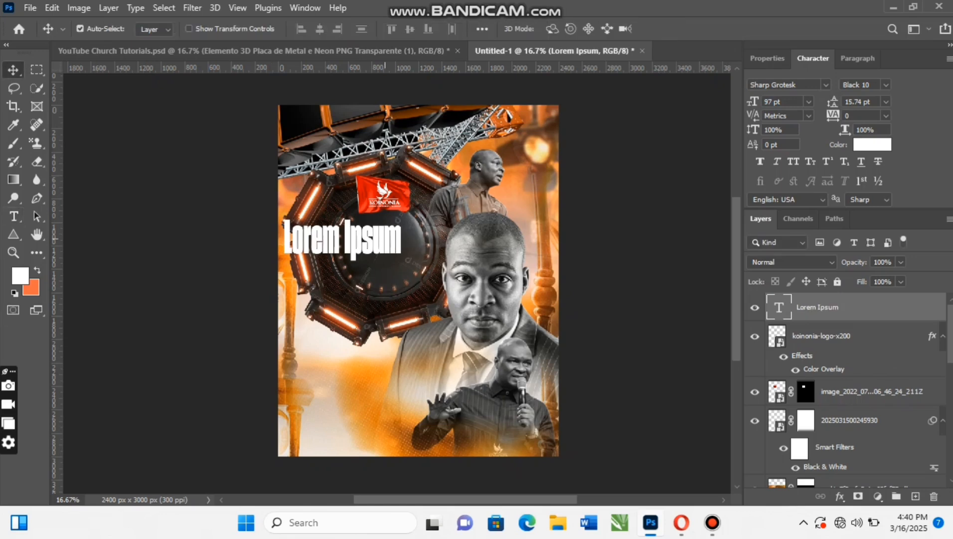
drag(358, 240, 389, 247)
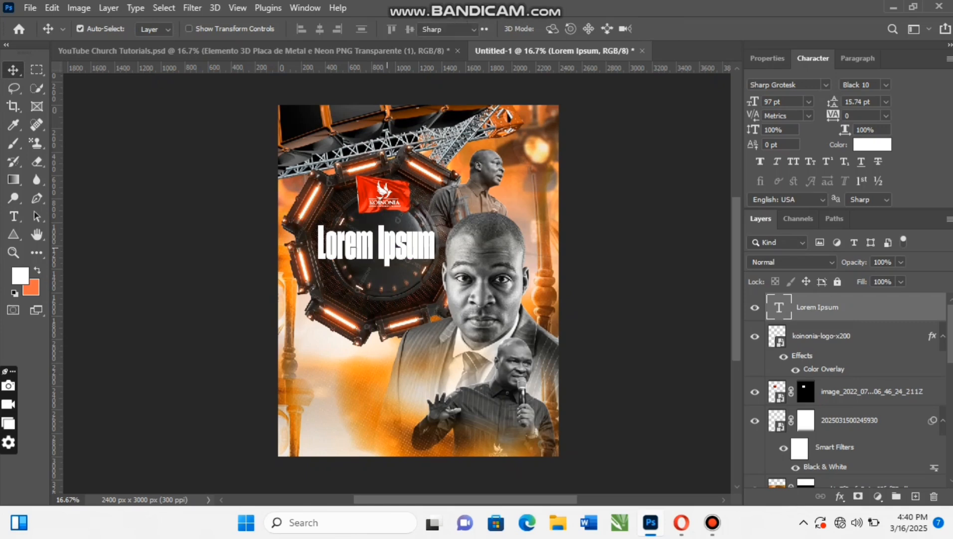
- Replace the Lorem Ipsum placeholder text with KOINONIA
double_click(393, 245)
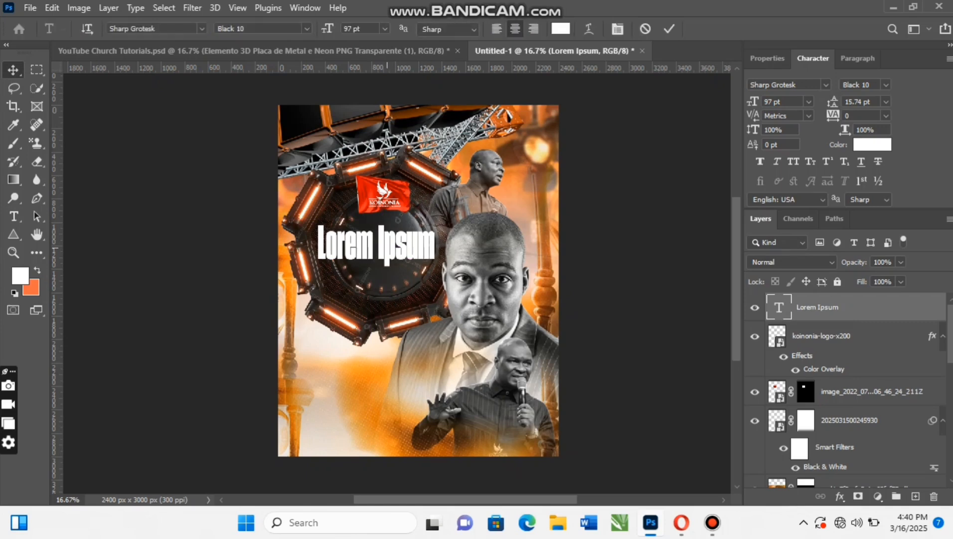
text(t)
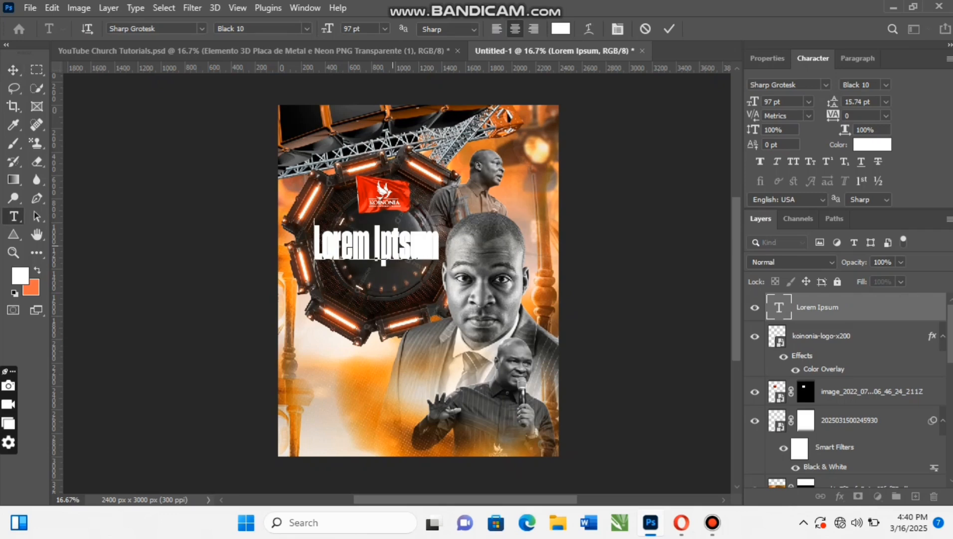
key(ctrl+a)
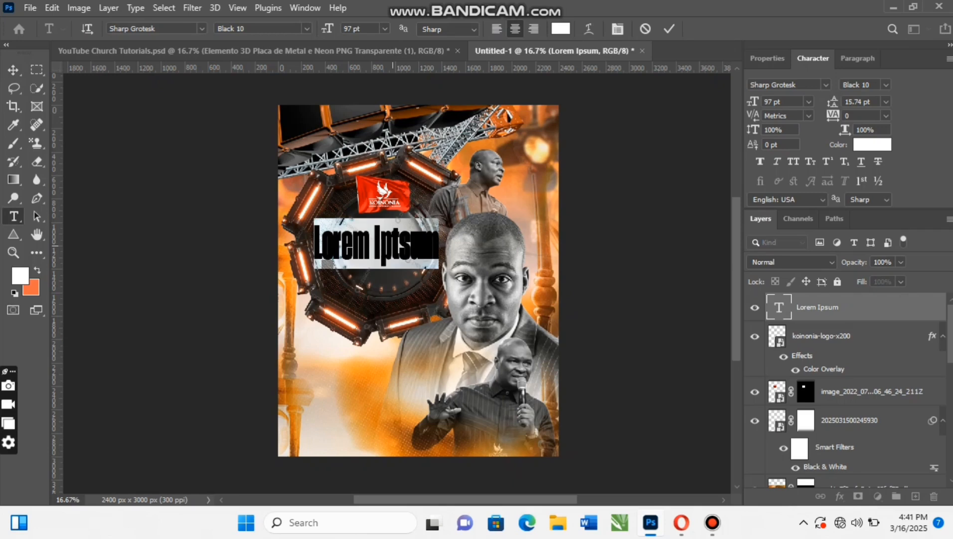
click(391, 245)
text(KOI)
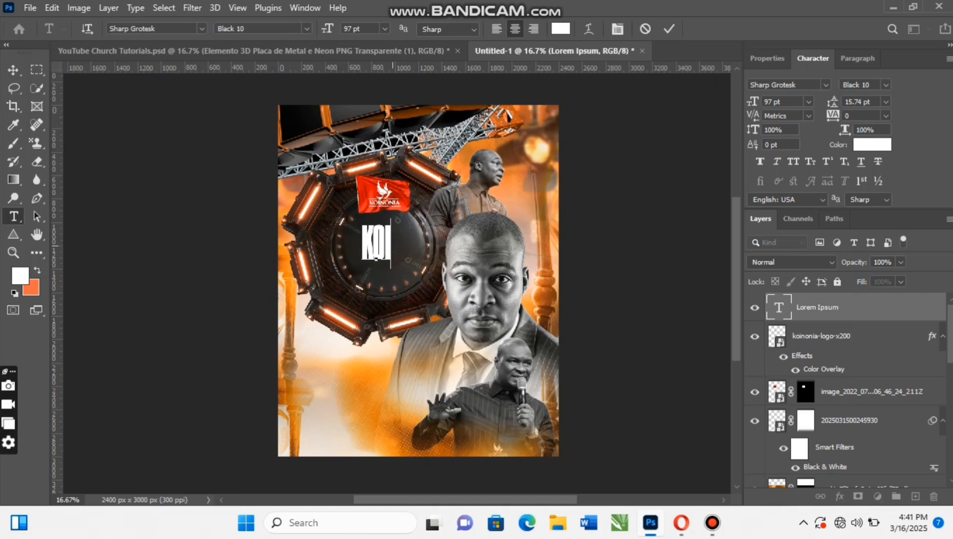
text(NONIA)
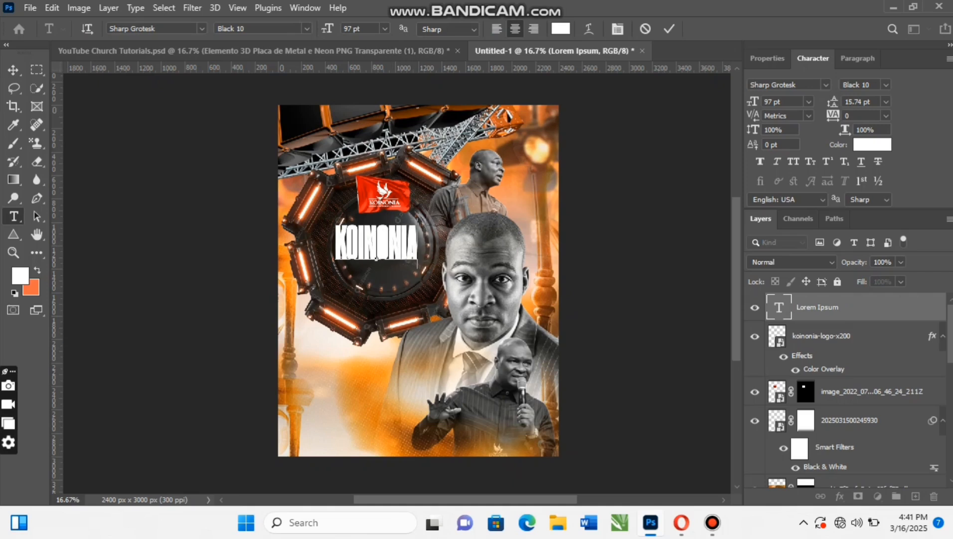
key(ctrl+Return)
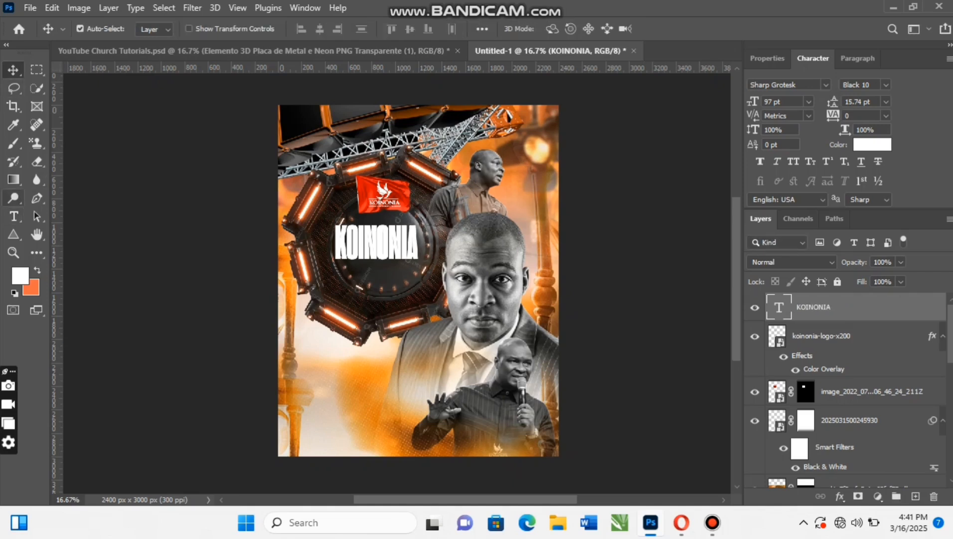
- Warp the KOINONIA text with a horizontal Bulge style and a bend of -19%
click(14, 215)
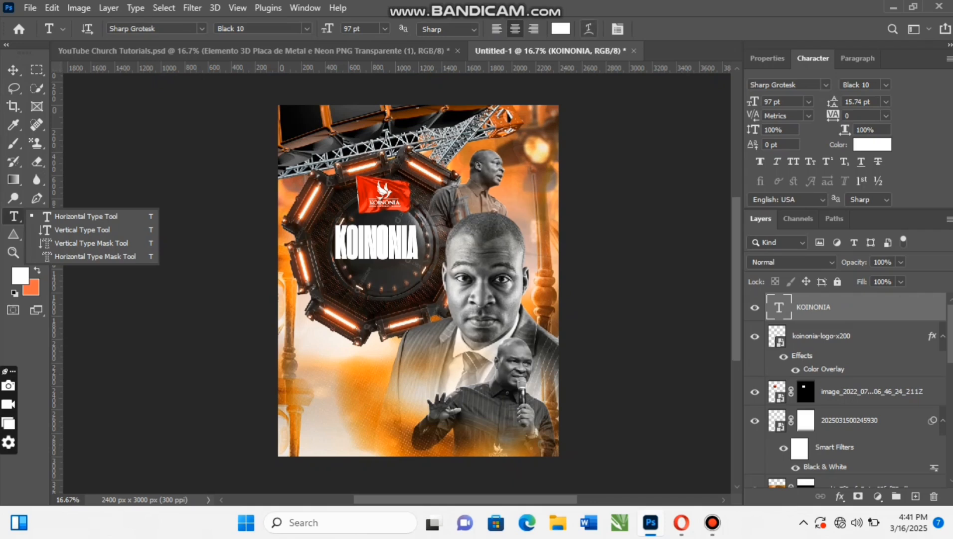
click(589, 29)
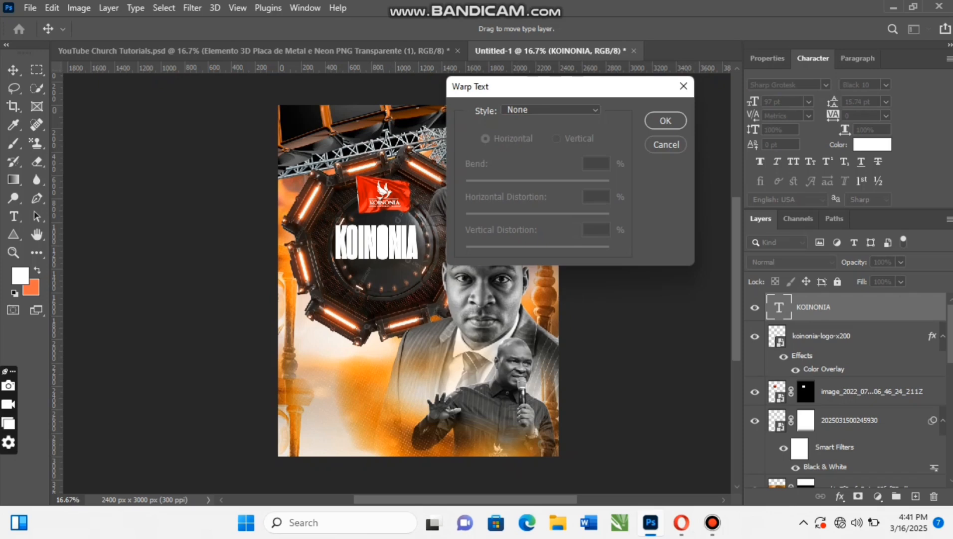
click(551, 110)
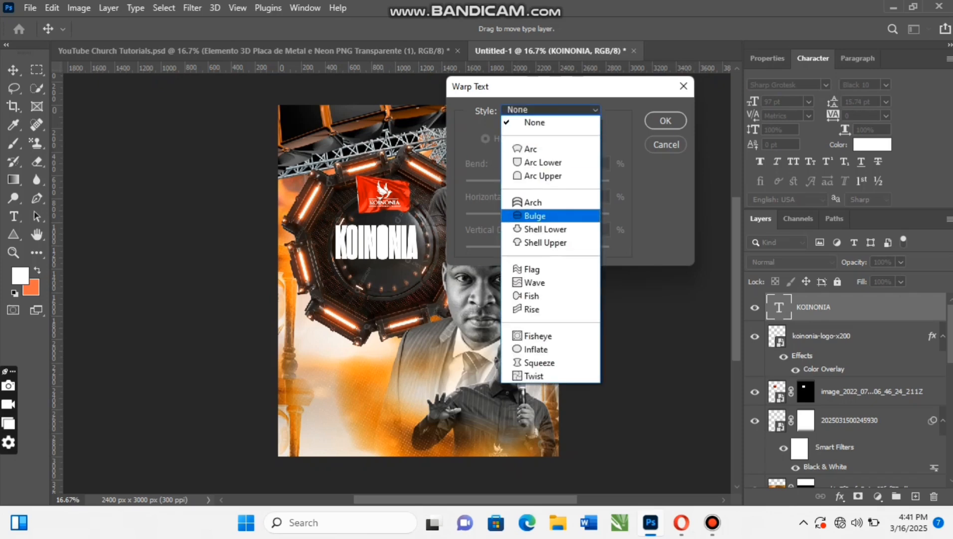
key(Return)
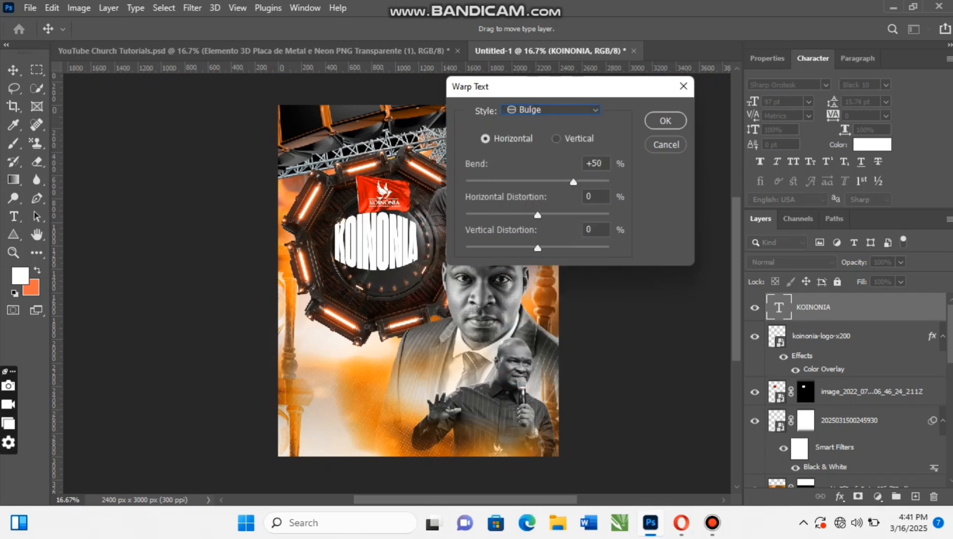
drag(573, 182, 523, 182)
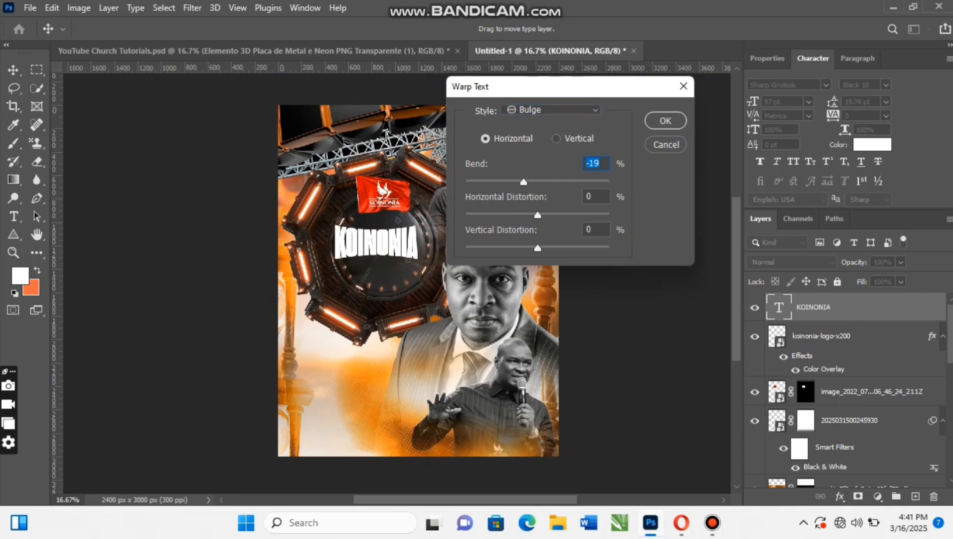
key(Return)
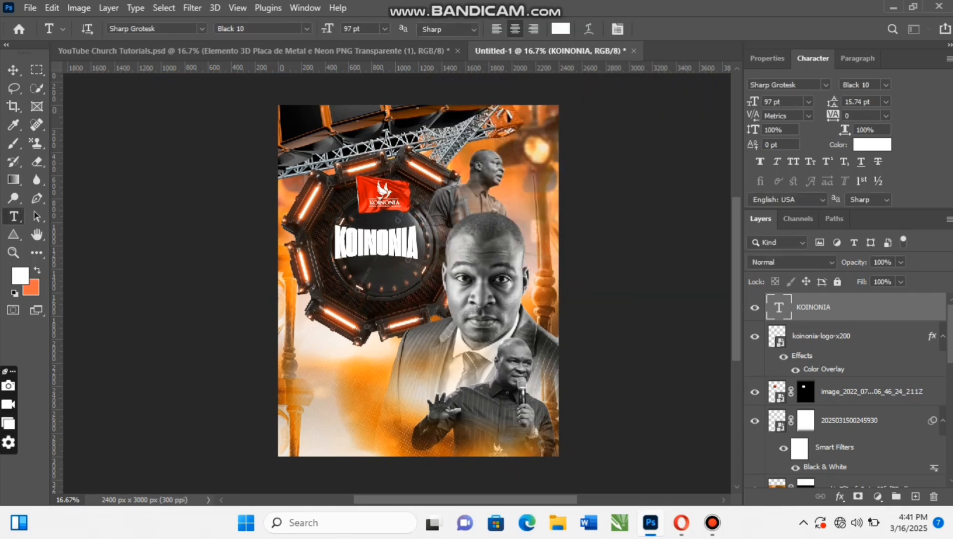
- Scale the KOINONIA text to 149% and position it at X 897 px, Y 1200 px across the octagonal ring
key(v)
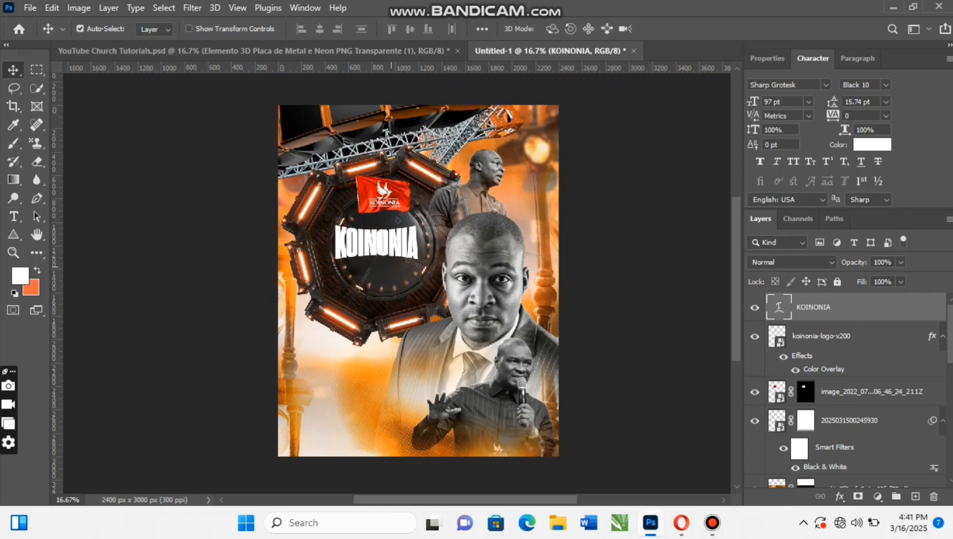
key(ctrl)
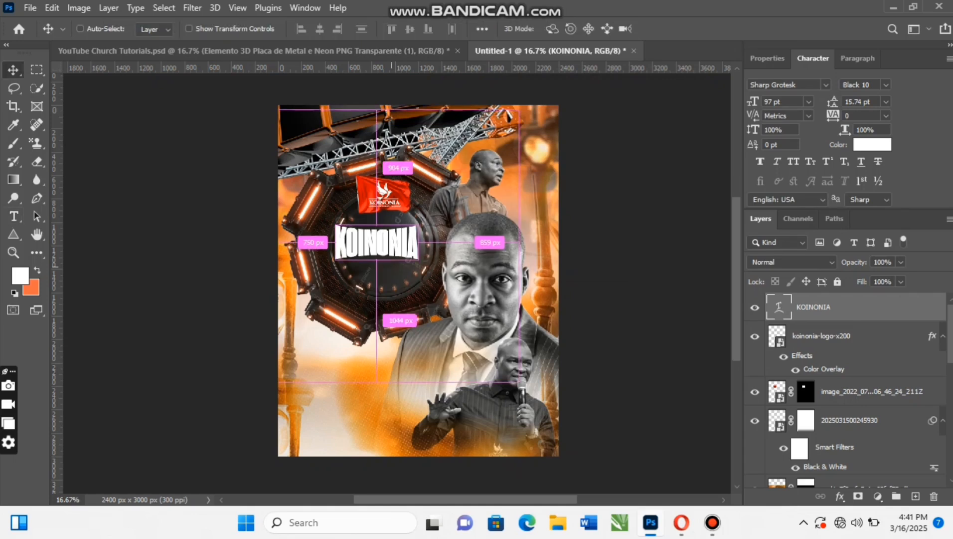
key(ctrl+t)
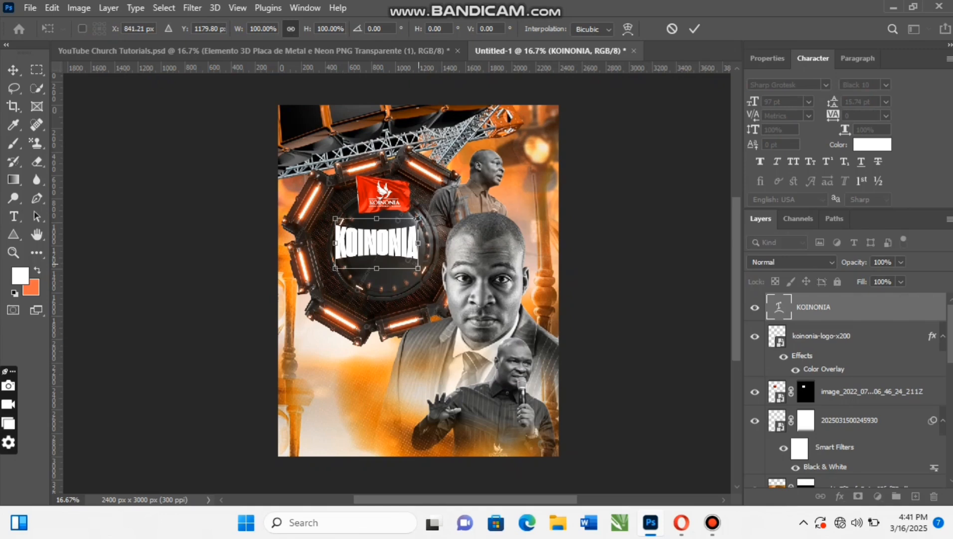
drag(418, 243, 438, 243)
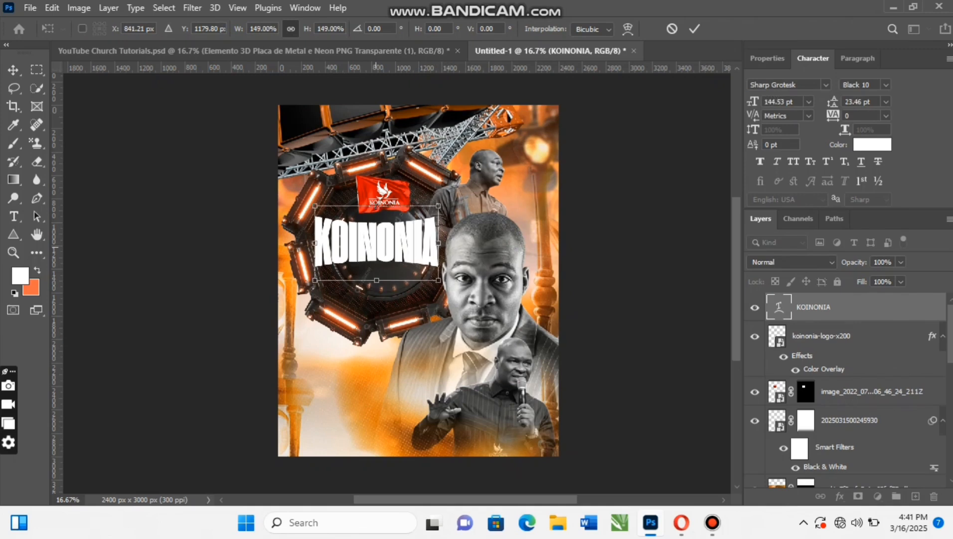
drag(380, 241, 386, 243)
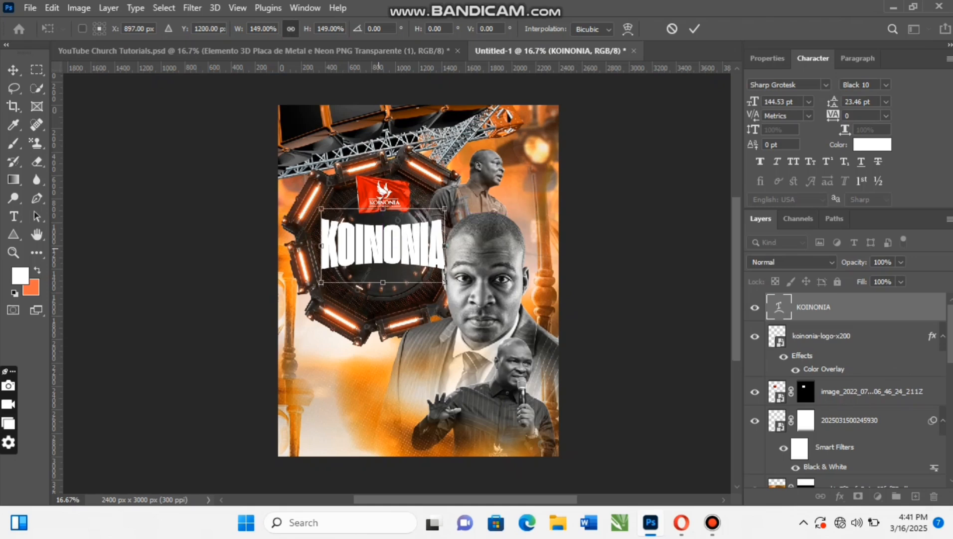
key(Return)
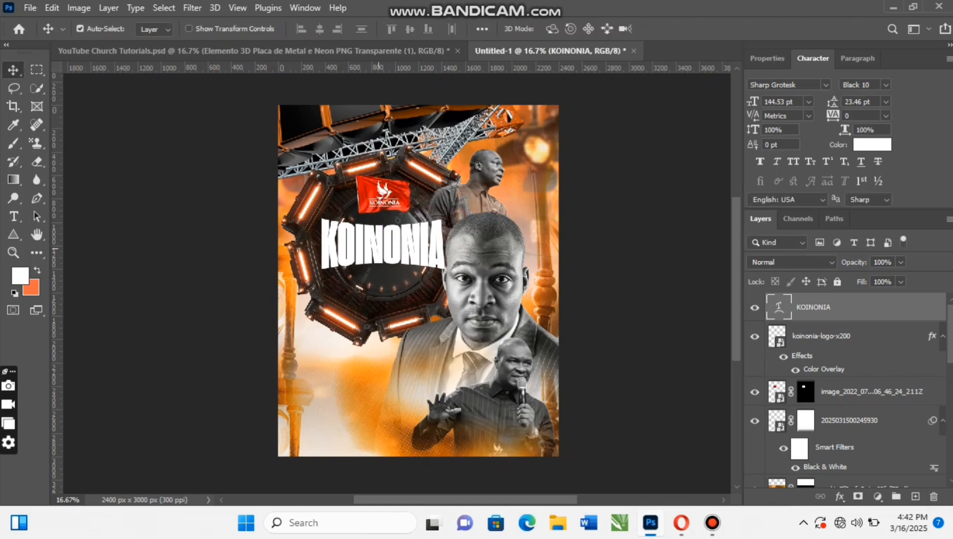
- Shift the large central minister portrait slightly right and down, clear of the KOINONIA heading
click(458, 259)
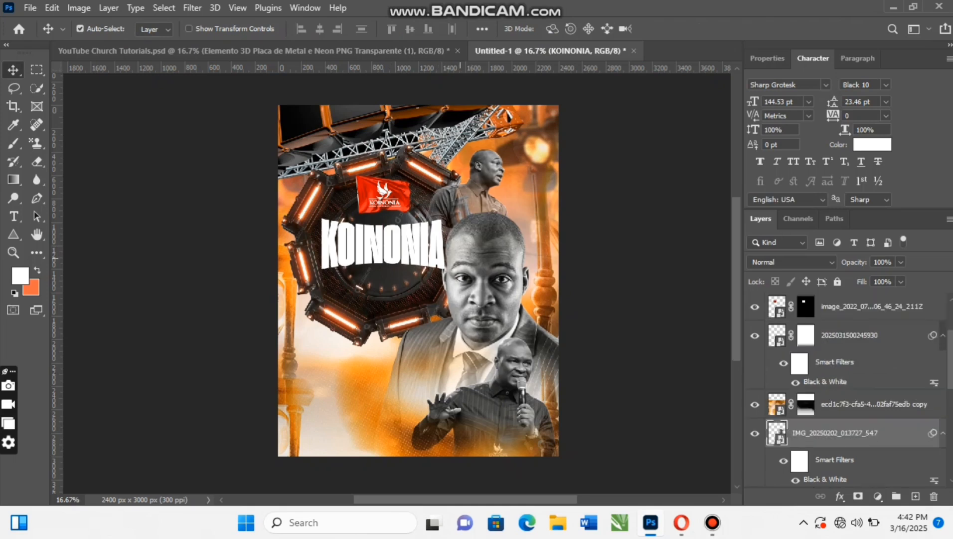
drag(459, 258, 466, 258)
drag(472, 225, 475, 230)
drag(469, 270, 469, 270)
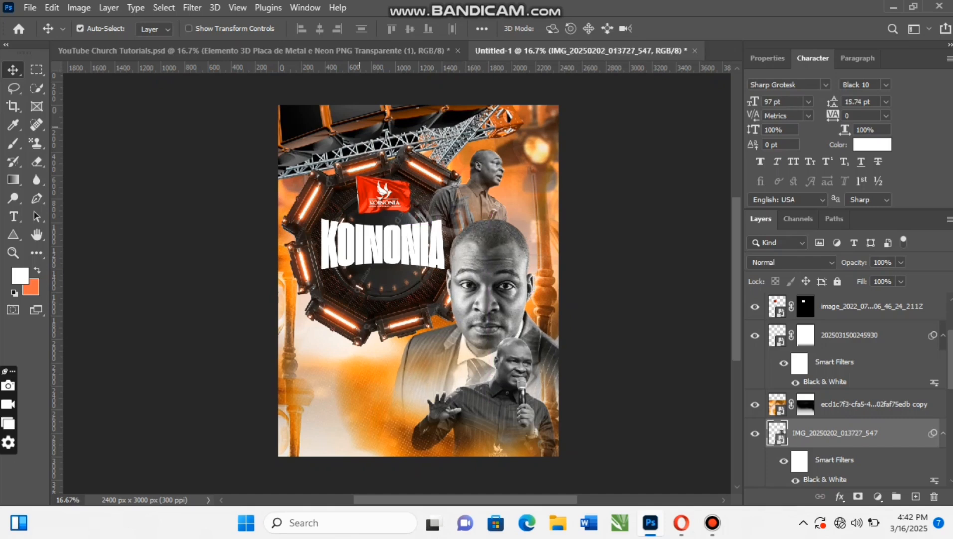
- Raise the large central minister portrait slightly and nudge the KOINONIA heading a little down and right inside the ring
drag(469, 270, 470, 250)
click(412, 248)
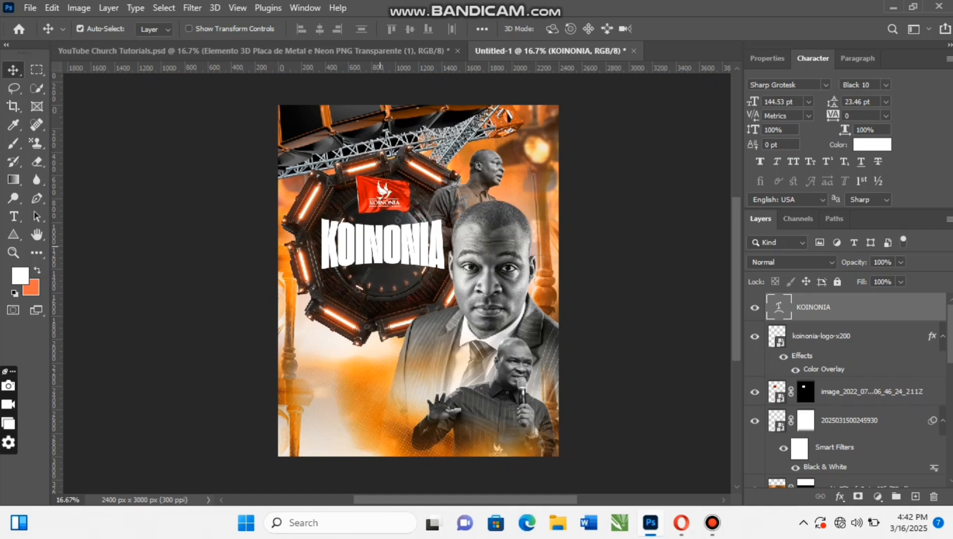
key(Down)
key(Down)
key(Down)
key(Down)
key(Down)
key(Right)
key(Right)
key(Right)
key(Right)
key(Down)
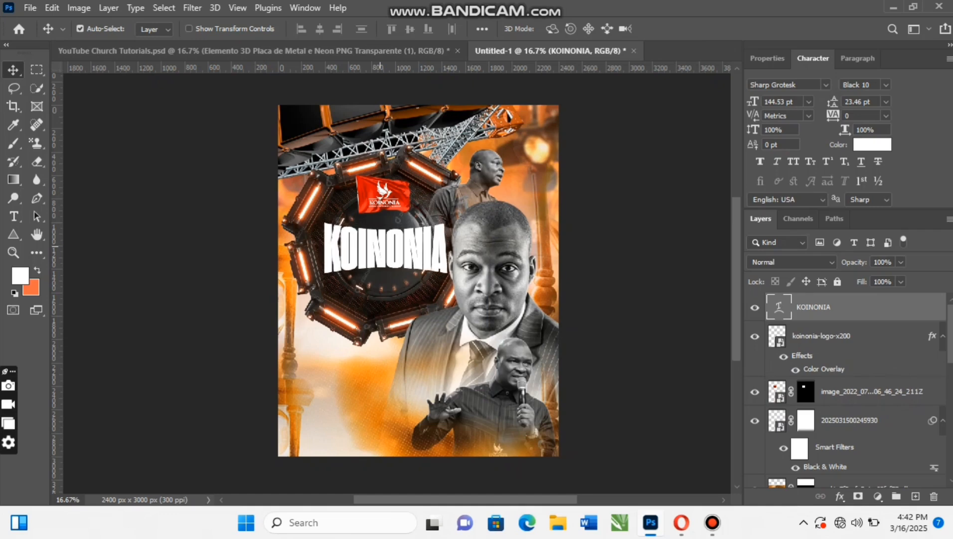
key(Down)
key(Down)
key(Down)
key(Down)
key(Down)
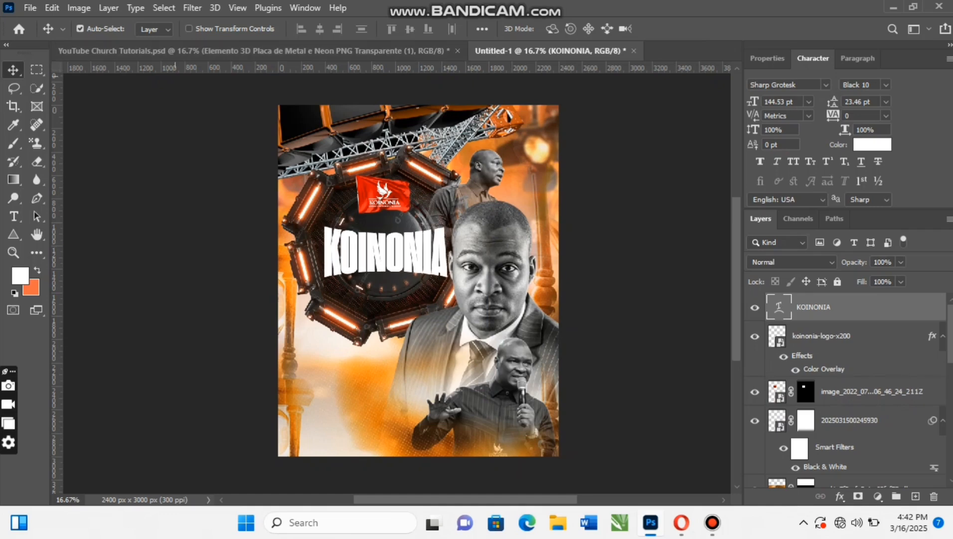
- Copy the Experience script text layer from YouTube Church Tutorials.psd into the Untitled-1 flyer
click(254, 50)
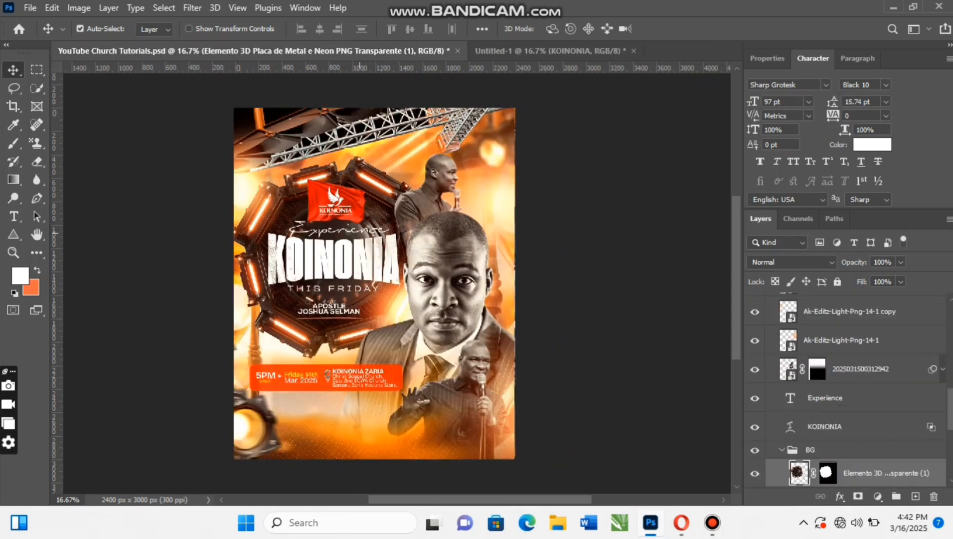
click(338, 230)
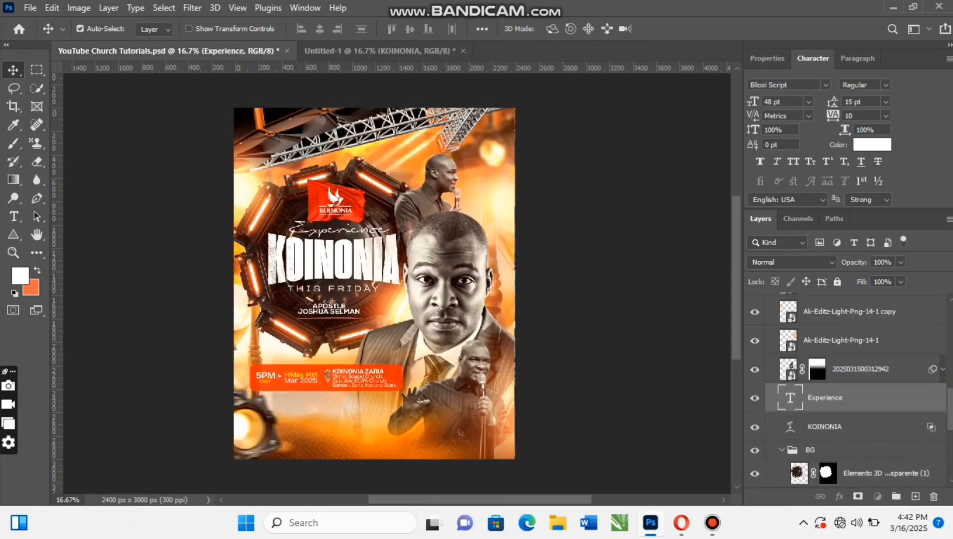
mouse_move(338, 230)
mouse_down()
mouse_move(325, 52)
mouse_move(340, 262)
mouse_move(332, 230)
mouse_up()
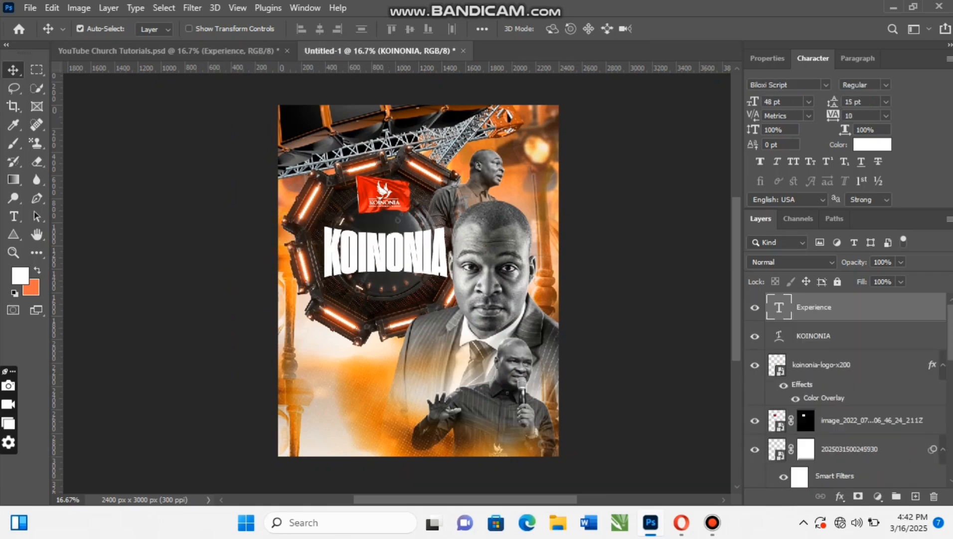
- Nudge the Experience text up and left so it sits between the red flag and the KOINONIA heading
key(shift+Up)
key(shift+Up)
key(shift+Up)
key(shift+Up)
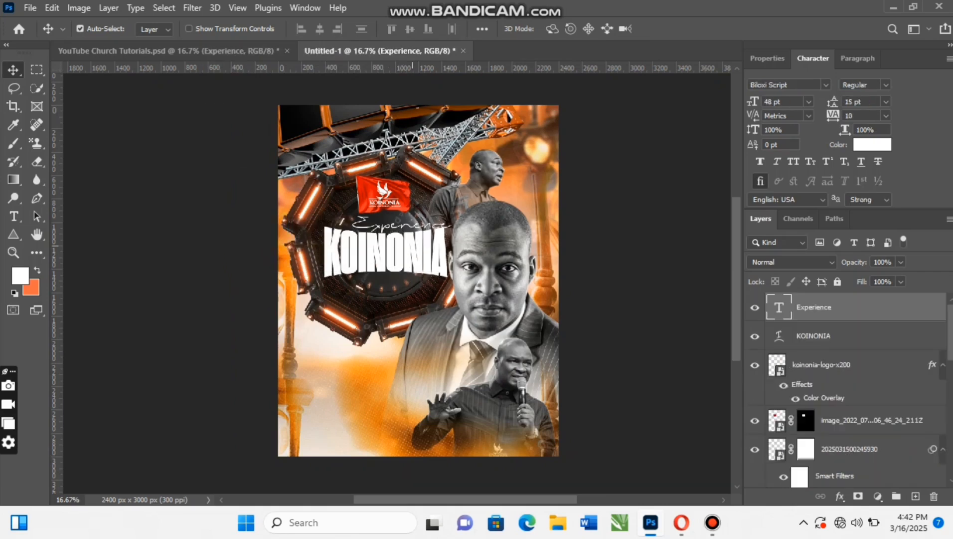
key(shift+Left)
key(shift+Left)
key(shift+Left)
key(shift+Left)
key(shift+Left)
key(shift+Left)
key(shift+Left)
key(shift+Left)
key(shift+Left)
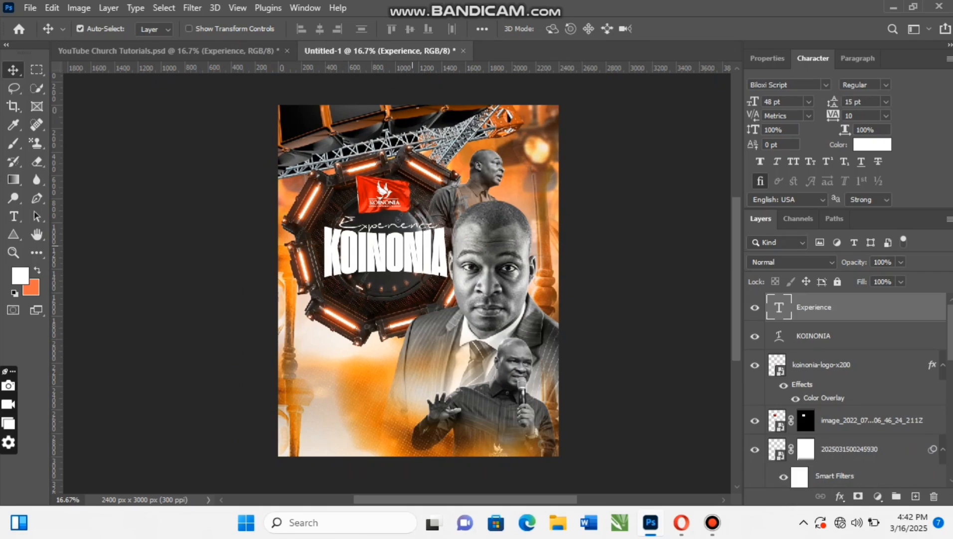
key(shift+Left)
- Copy the THIS FRIDAY text layer from YouTube Church Tutorials.psd into Untitled-1, stacked directly above the KOINONIA layer
click(412, 248)
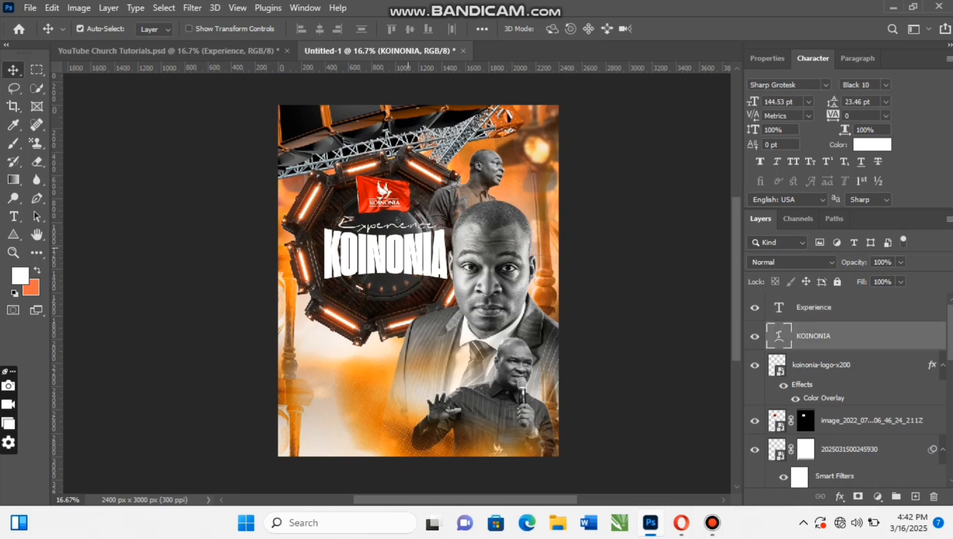
click(236, 51)
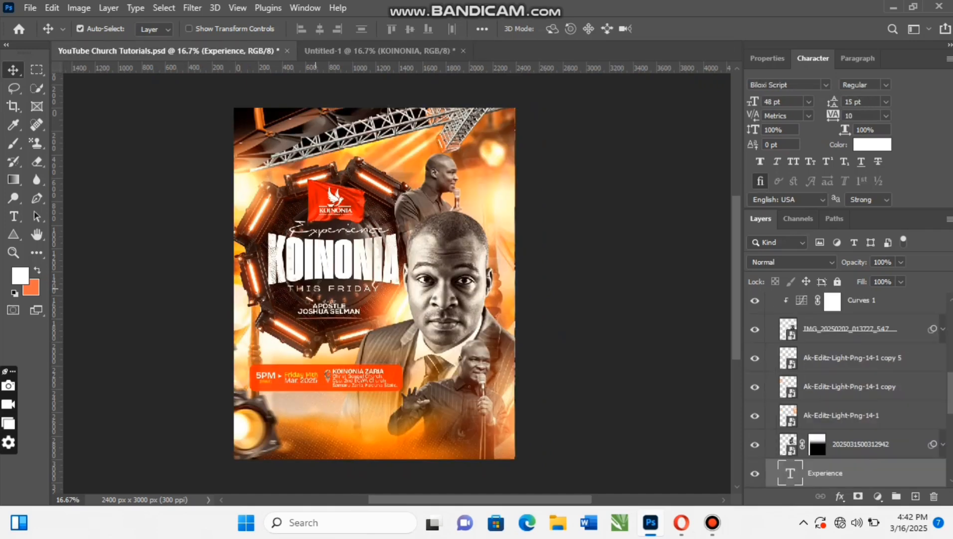
click(315, 288)
drag(837, 307, 337, 299)
- Nudge the THIS FRIDAY text left and up so it is centered just beneath the KOINONIA heading
key(shift+Left)
key(shift+Left)
key(shift+Left)
key(shift+Left)
key(shift+Left)
key(shift+Left)
key(shift+Left)
key(shift+Left)
key(shift+Left)
key(shift+Left)
key(shift+Left)
key(shift+Left)
key(shift+Left)
key(shift+Left)
key(shift+Left)
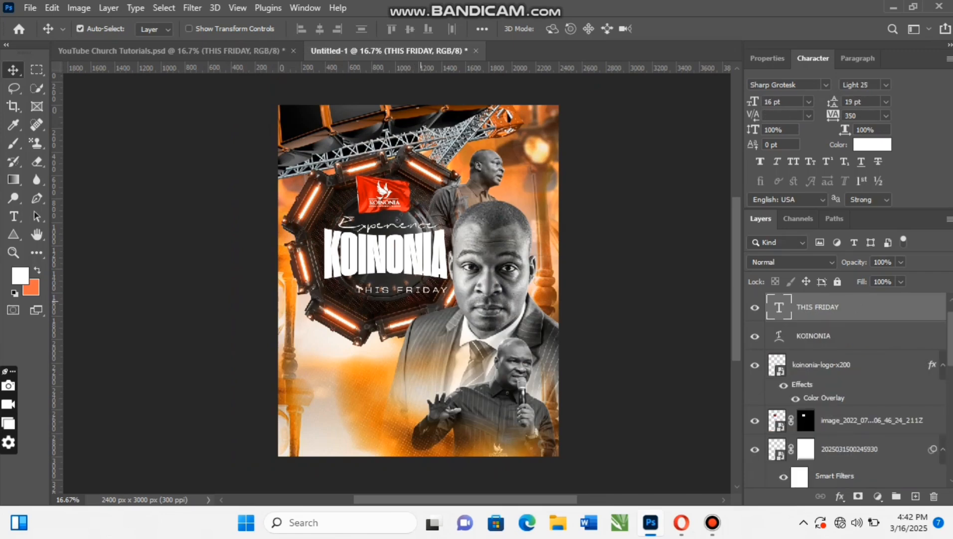
key(shift+Up)
key(shift+Up)
key(shift+Up)
key(shift+Up)
key(shift+Up)
key(shift+Up)
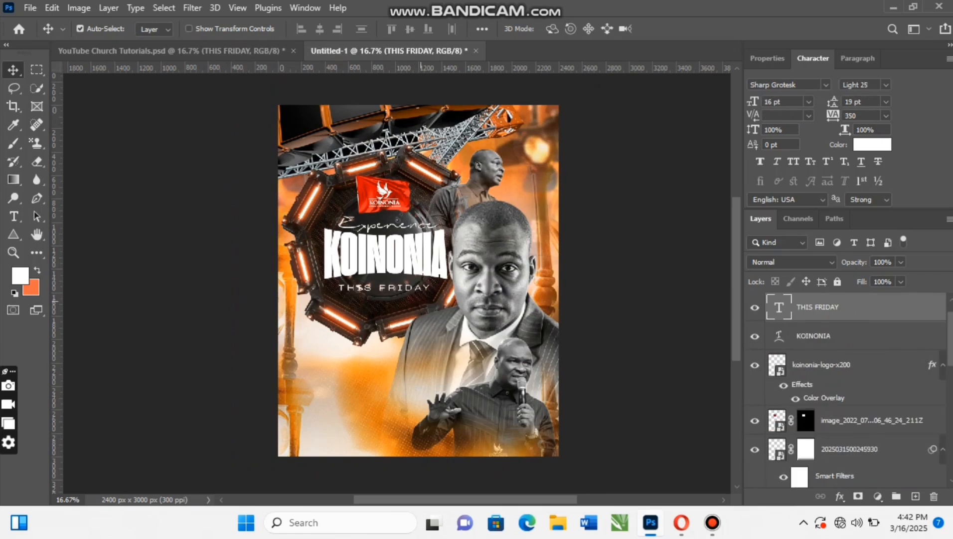
key(shift+Up)
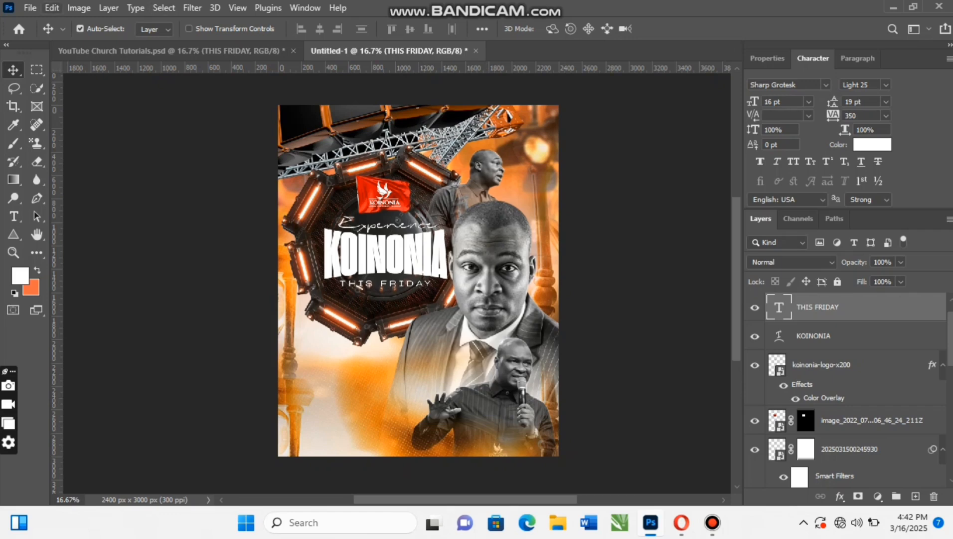
key(ctrl+Tab)
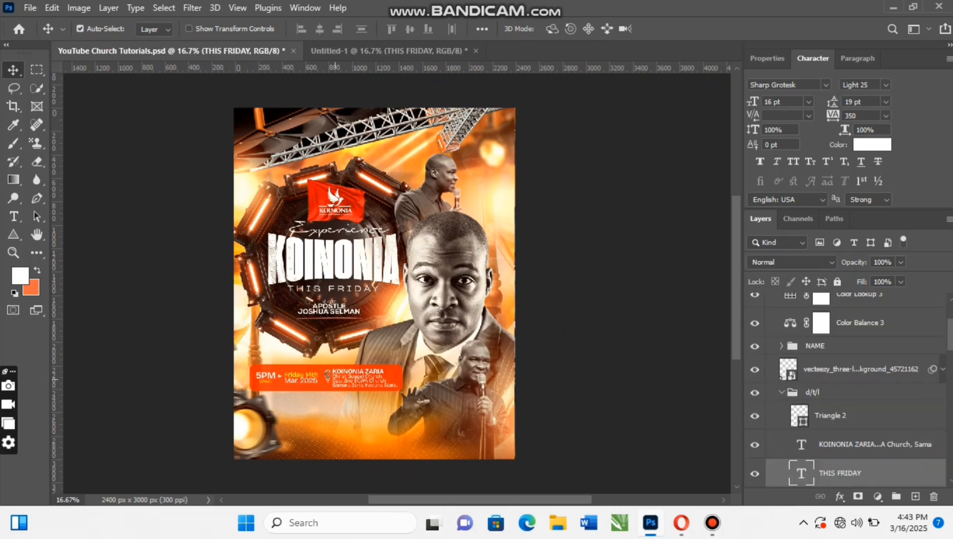
click(782, 392)
drag(783, 392, 341, 359)
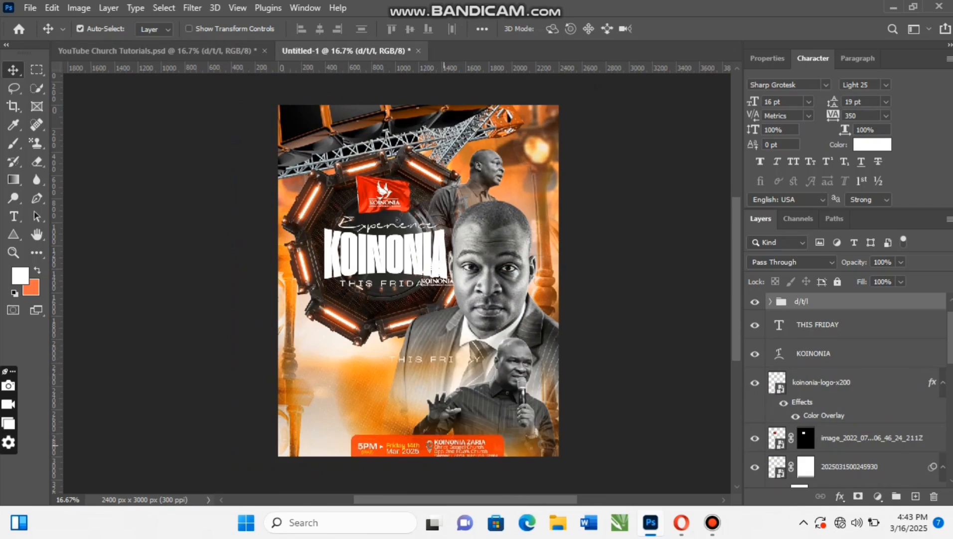
mouse_move(456, 445)
mouse_down()
mouse_move(436, 407)
mouse_move(457, 446)
mouse_up()
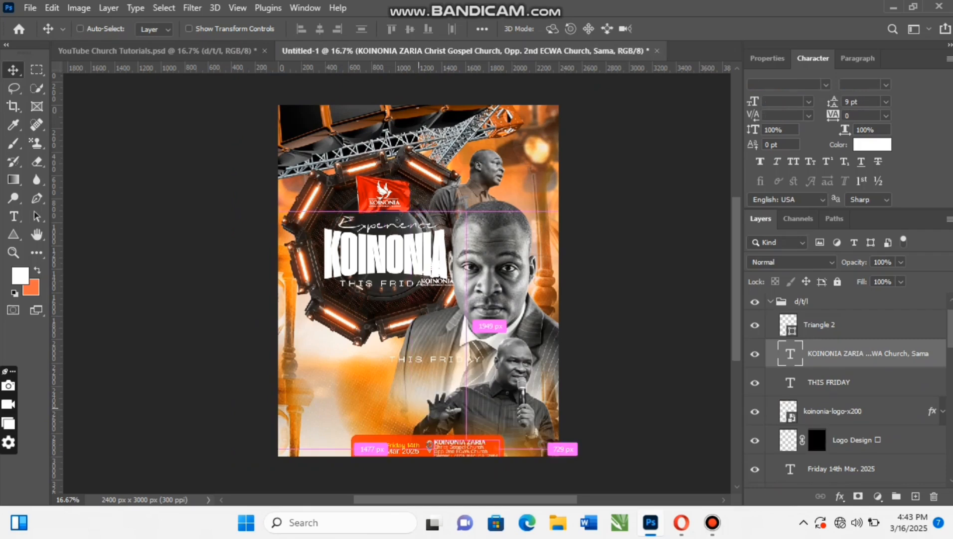
key(ctrl+z)
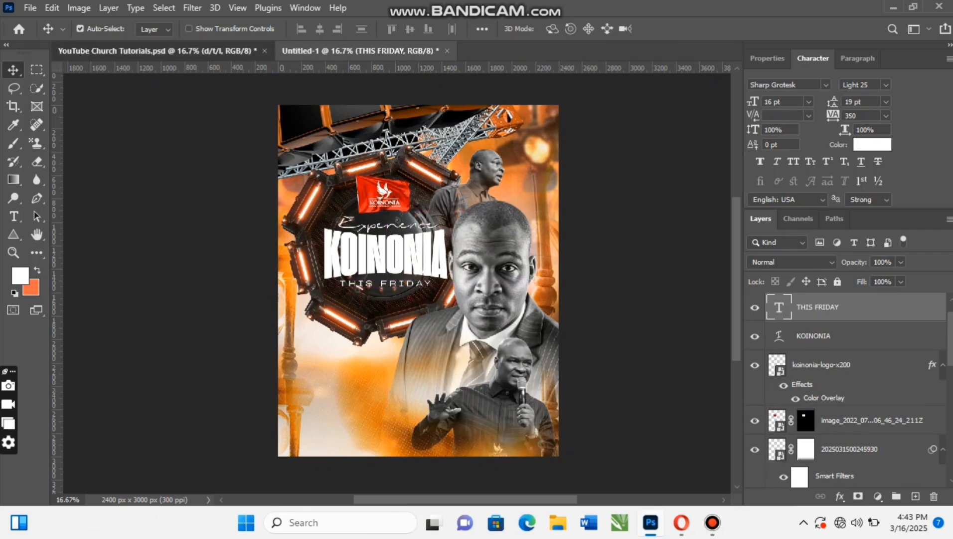
- In YouTube Church Tutorials.psd, move the THIS FRIDAY layer out of the d/t/l group to directly above it
click(176, 52)
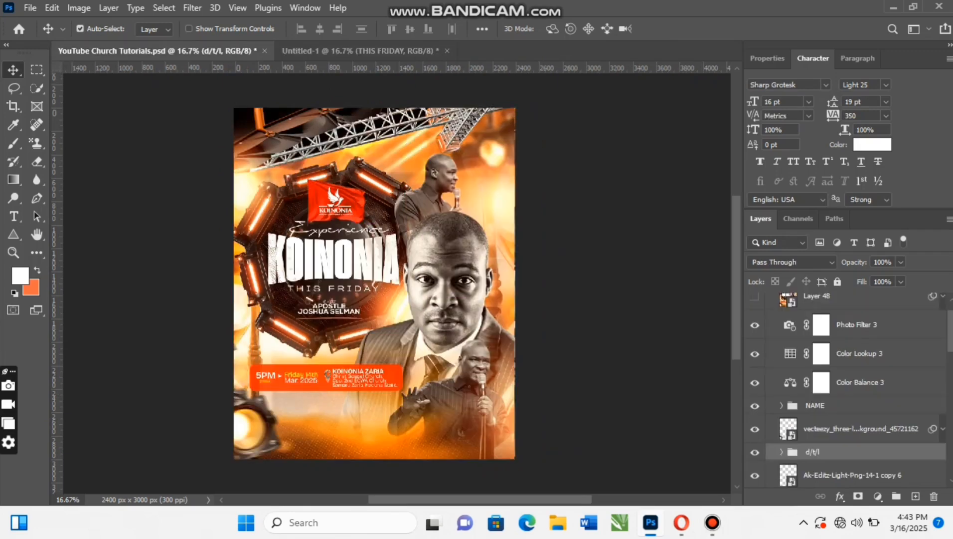
click(781, 452)
scroll(827, 461, down, 5)
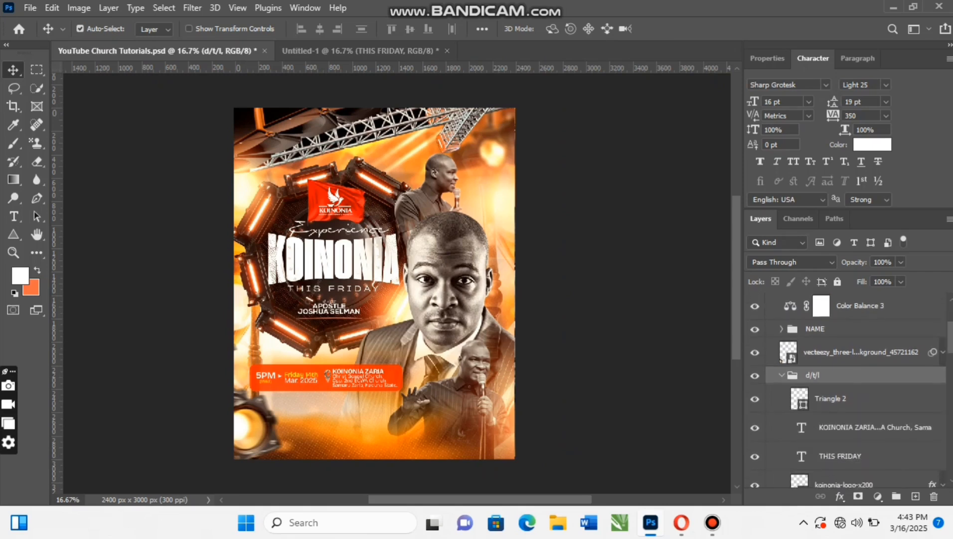
scroll(827, 460, down, 2)
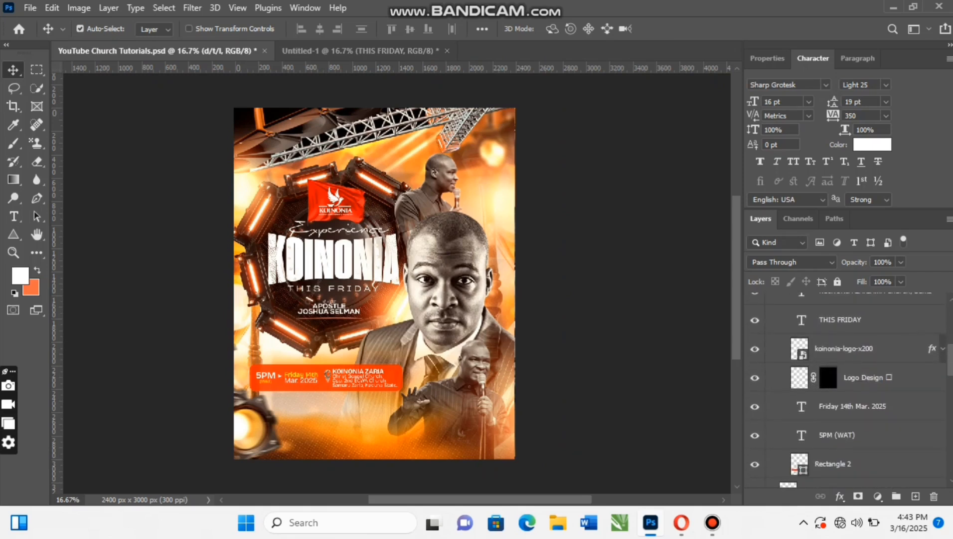
scroll(827, 460, up, 2)
scroll(826, 460, down, 3)
scroll(826, 460, up, 5)
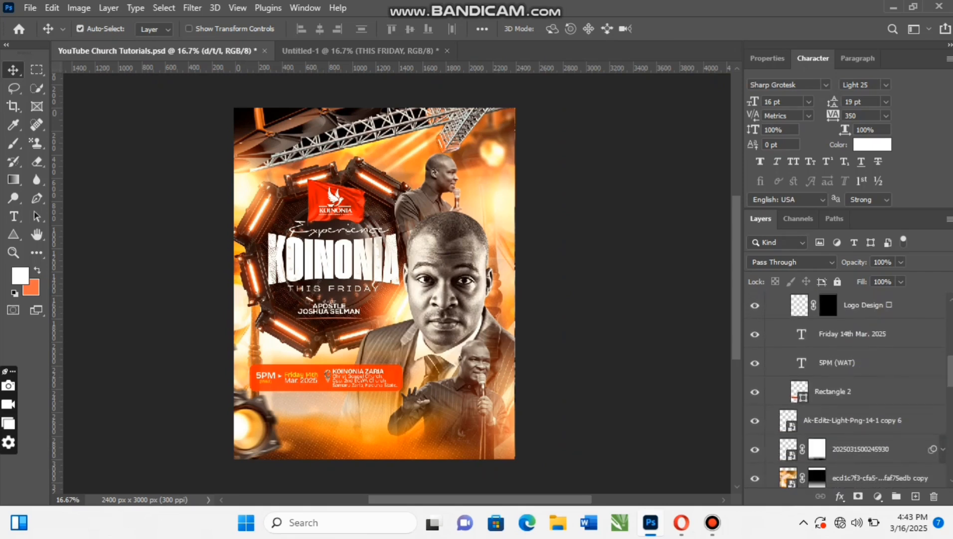
drag(841, 435, 841, 343)
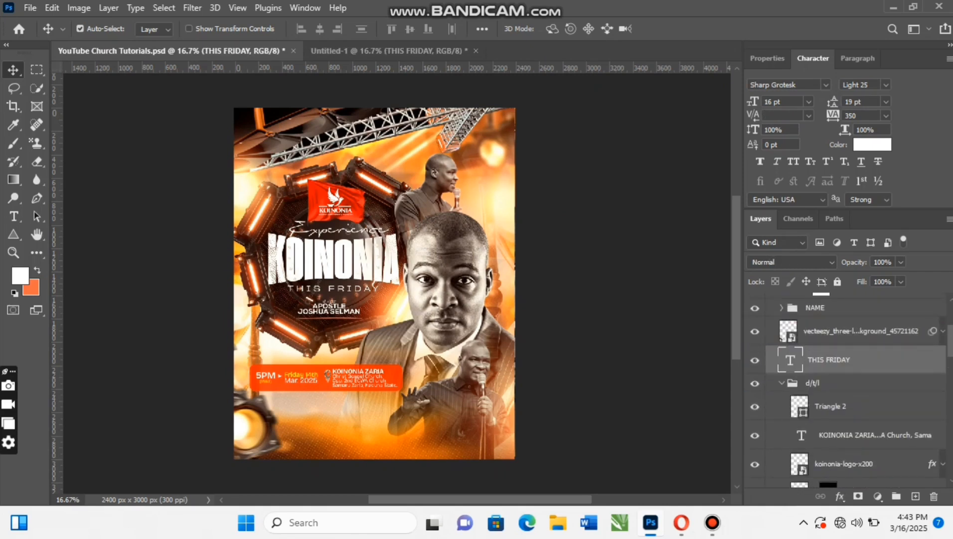
- Copy the collapsed d/t/l group with the date, time and venue bar from YouTube Church Tutorials.psd into Untitled-1
click(782, 383)
click(814, 383)
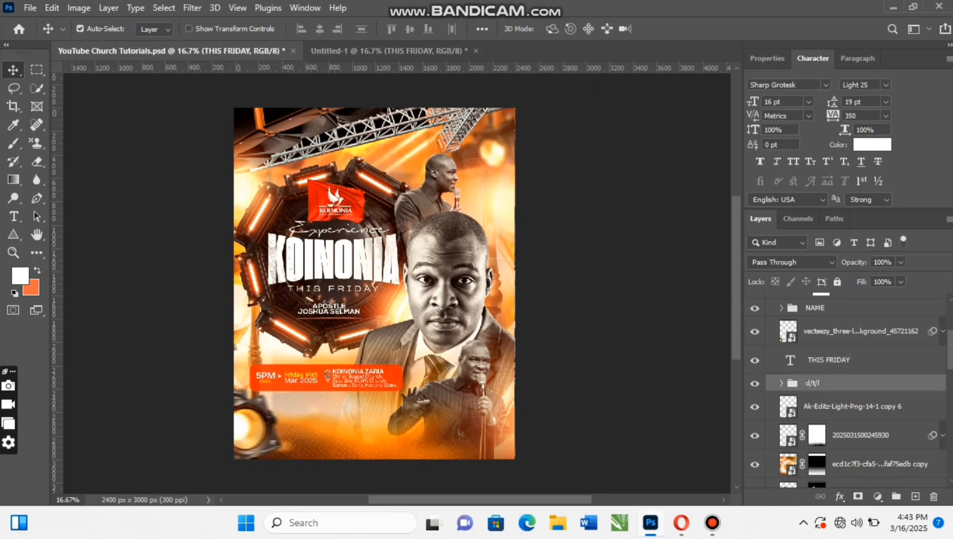
double_click(888, 383)
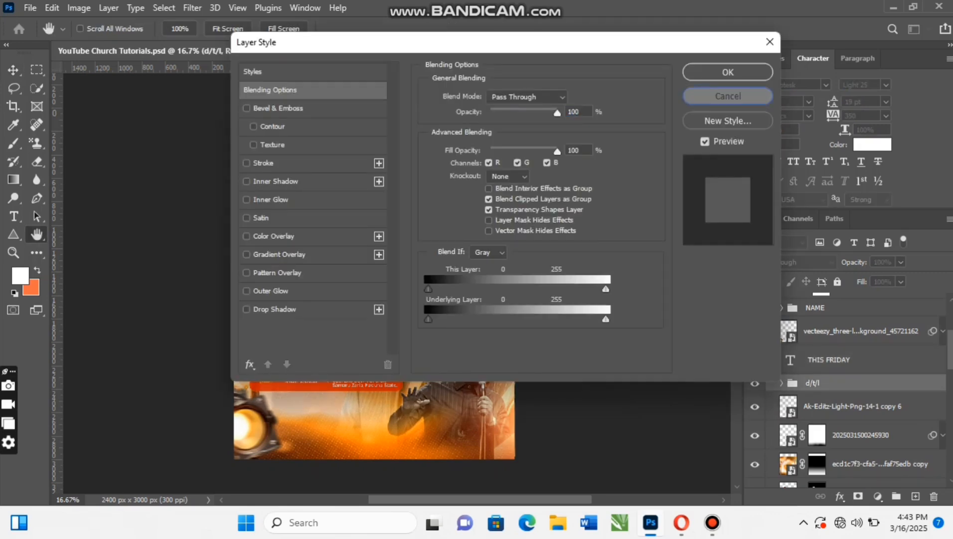
click(725, 96)
drag(818, 383, 324, 364)
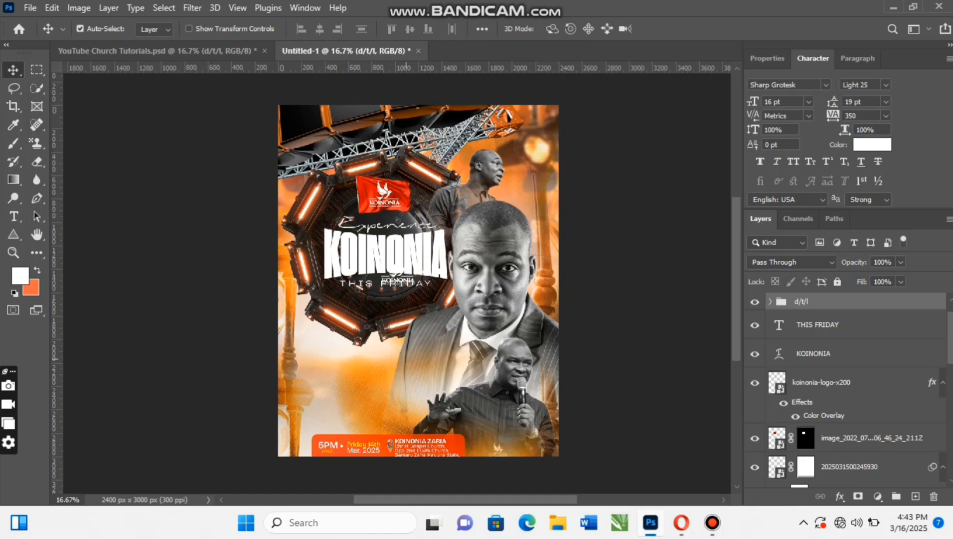
- Move the d/t/l group to about X 923 px, Y 1549 px, placing the orange details bar below the octagonal ring
key(ctrl+t)
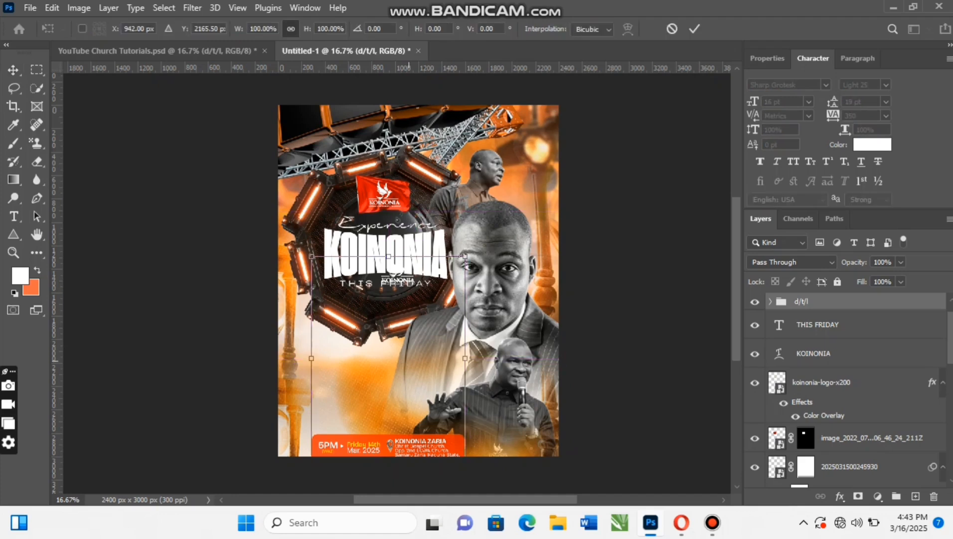
drag(408, 357, 408, 285)
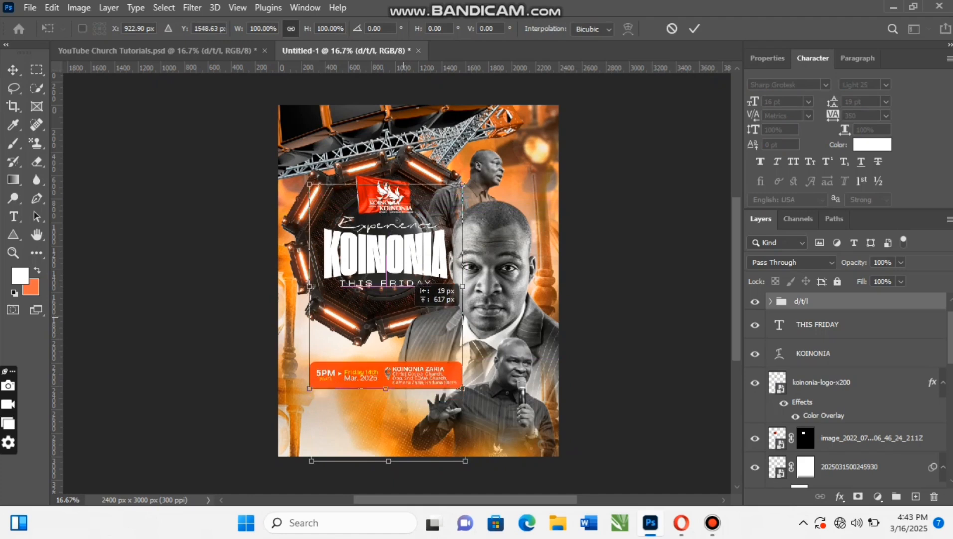
drag(408, 286, 408, 286)
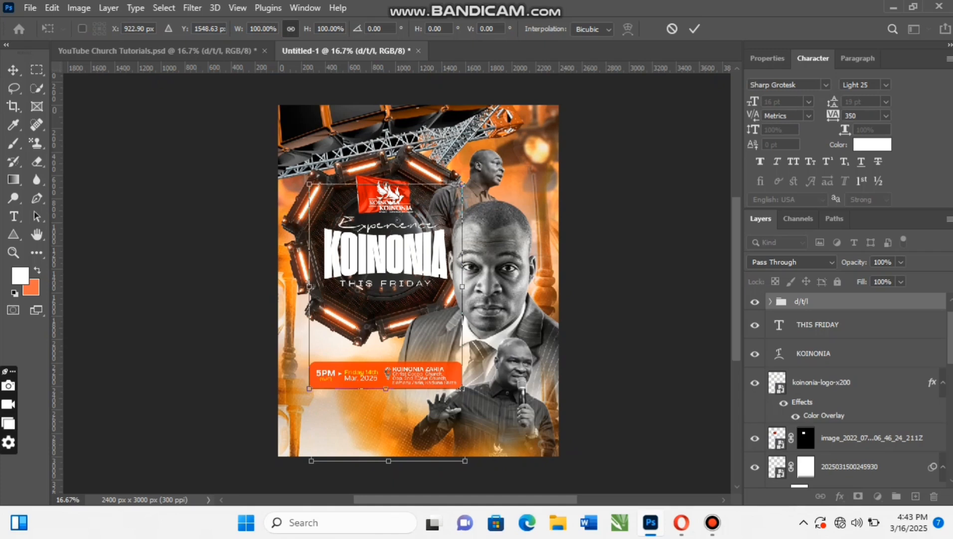
key(Return)
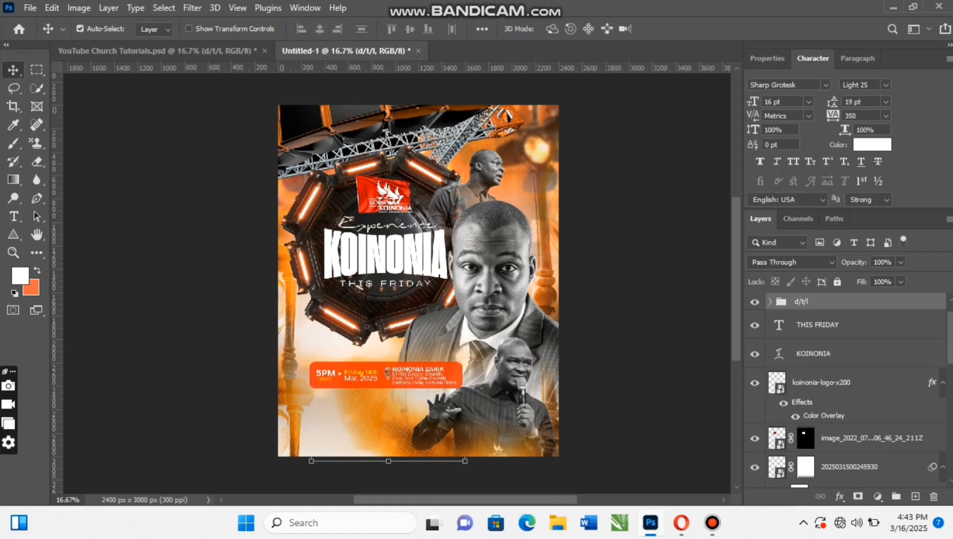
- Delete the duplicate koinonia-logo-x200 layer from the d/t/l group, keeping its Logo Design layer, and collapse the group
click(771, 302)
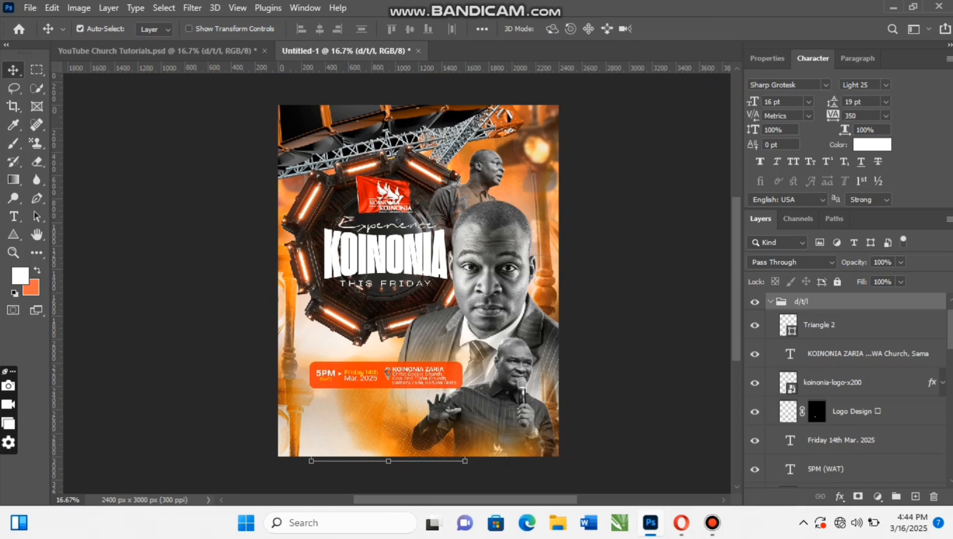
double_click(857, 411)
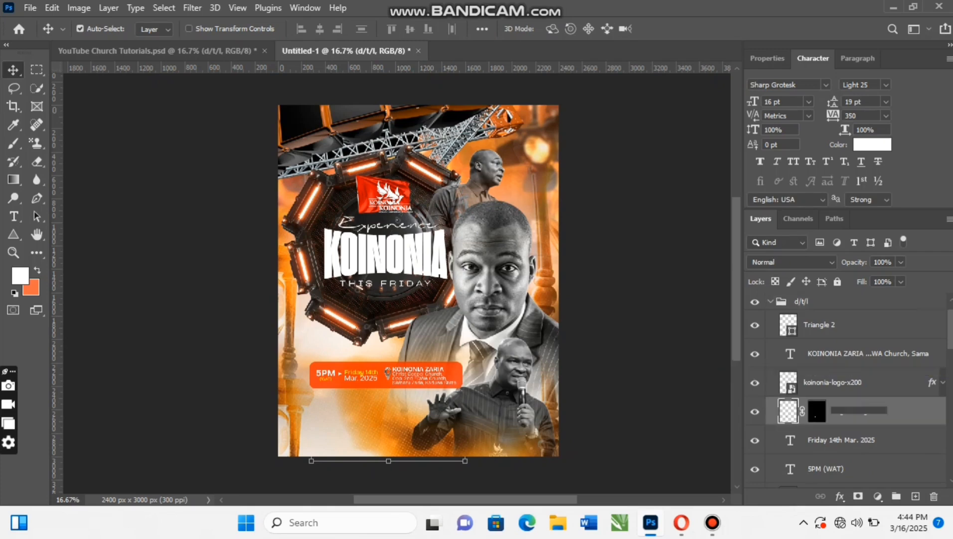
click(934, 496)
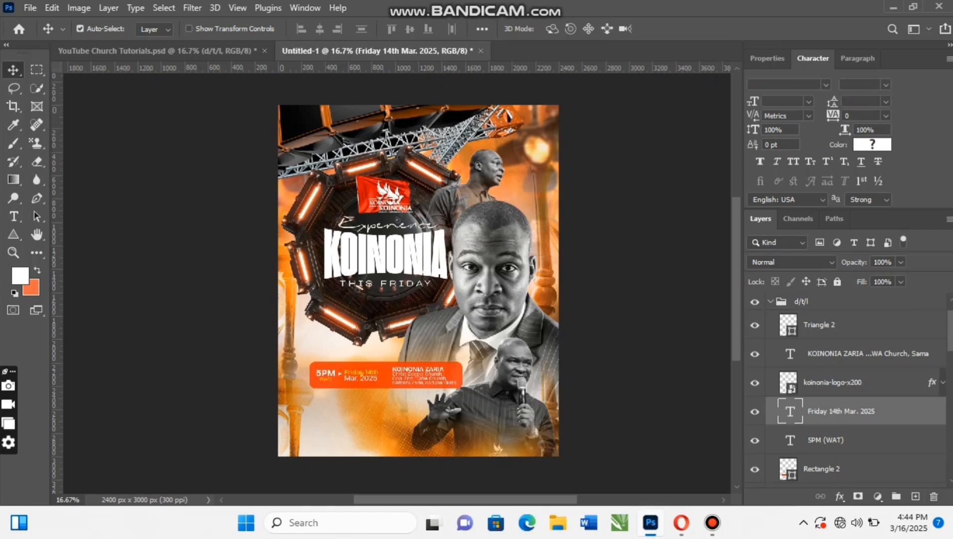
key(ctrl+z)
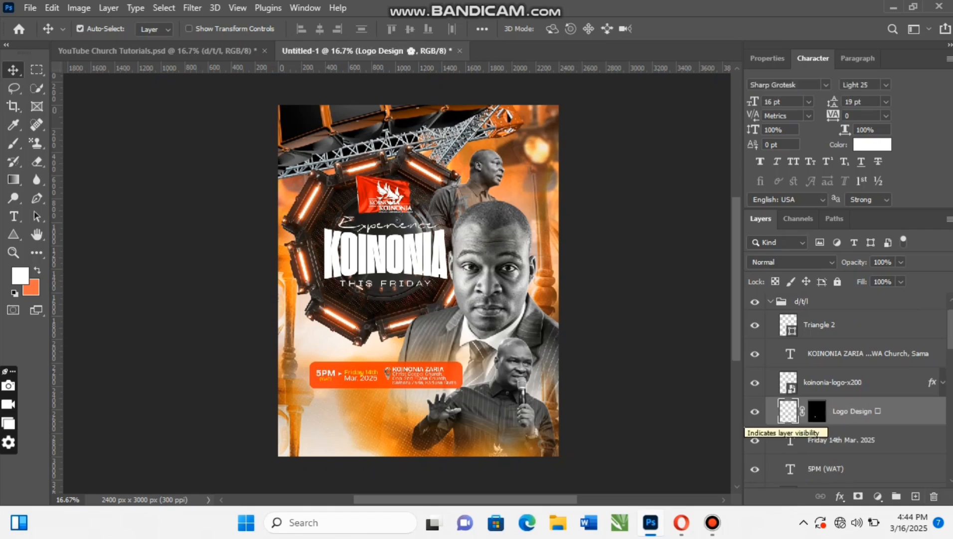
click(832, 383)
click(934, 496)
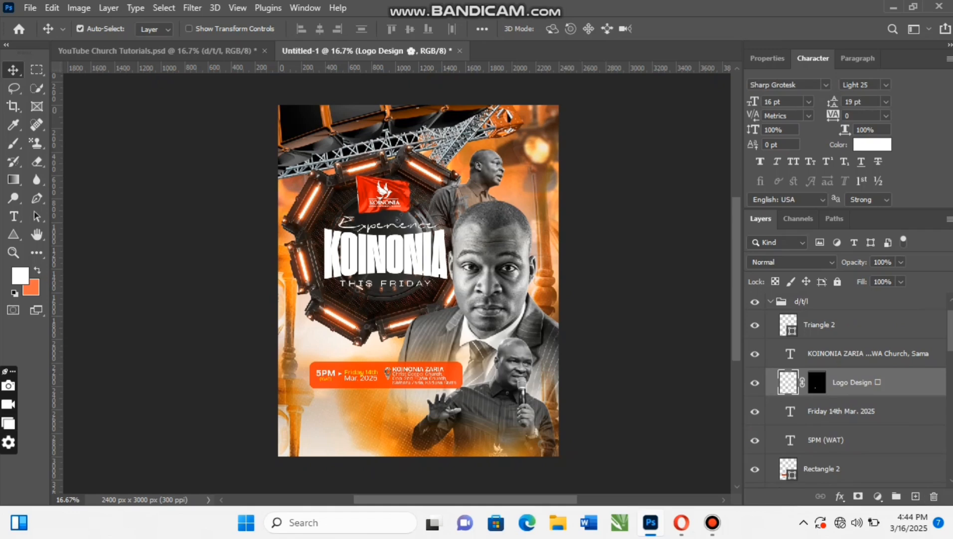
click(770, 301)
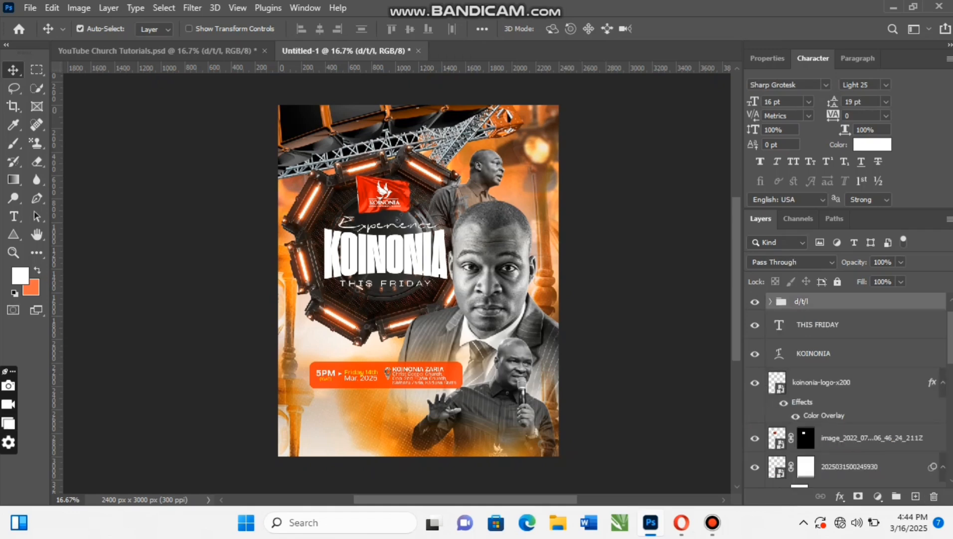
- Nudge the d/t/l group with the orange details bar slightly left, fine-tuning its height below the octagonal ring
key(shift+Left)
key(shift+Left)
key(shift+Left)
key(shift+Left)
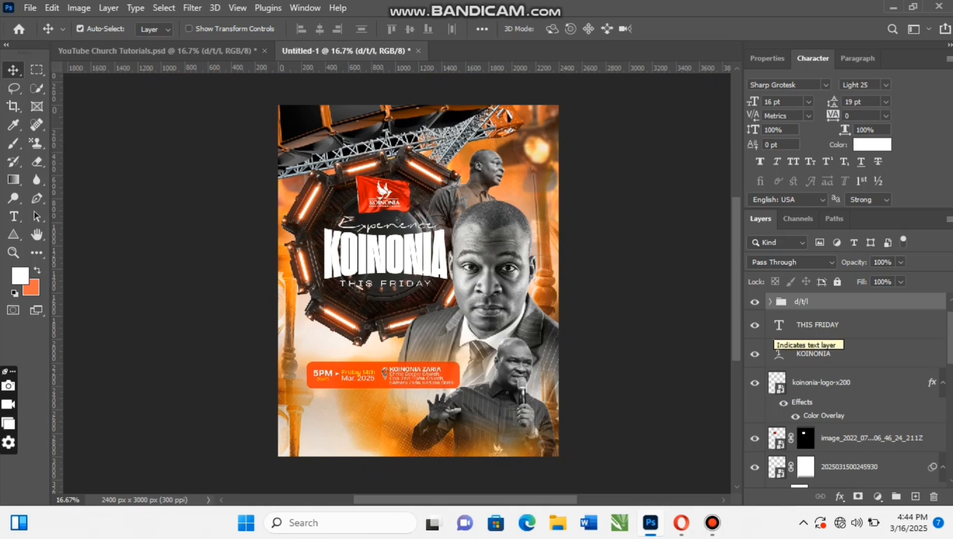
key(shift+Up)
key(shift+Up)
key(shift+Up)
key(shift+Up)
key(shift+Up)
key(shift+Up)
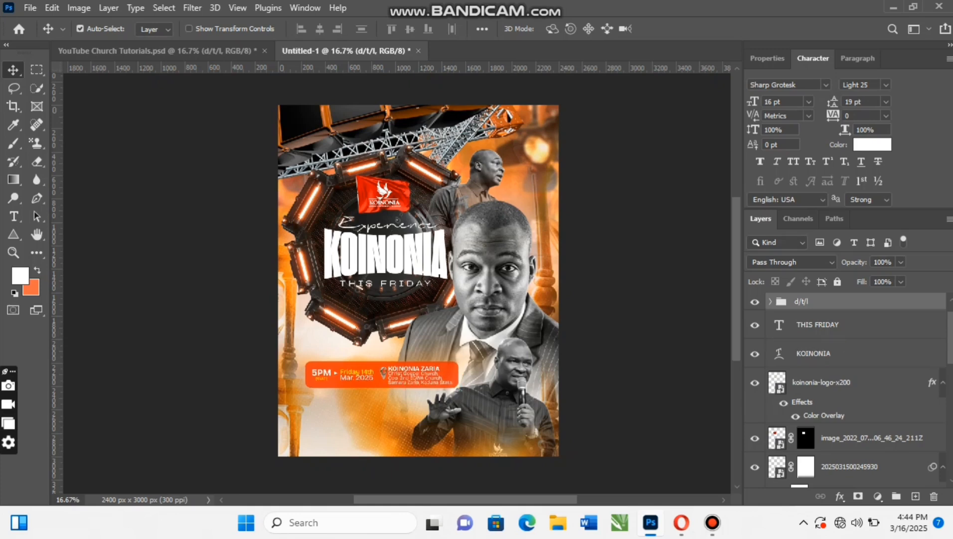
key(shift+Down)
key(shift+Down)
key(shift+Down)
key(shift+Down)
key(shift+Down)
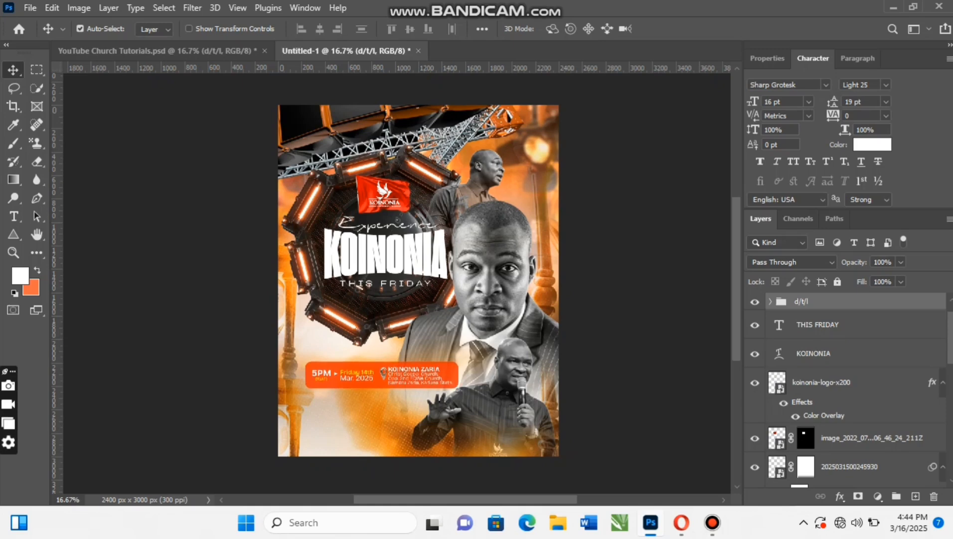
- Copy the NAME group from YouTube Church Tutorials.psd into Untitled-1, dropping it inside the lower part of the octagonal ring
key(ctrl+Tab)
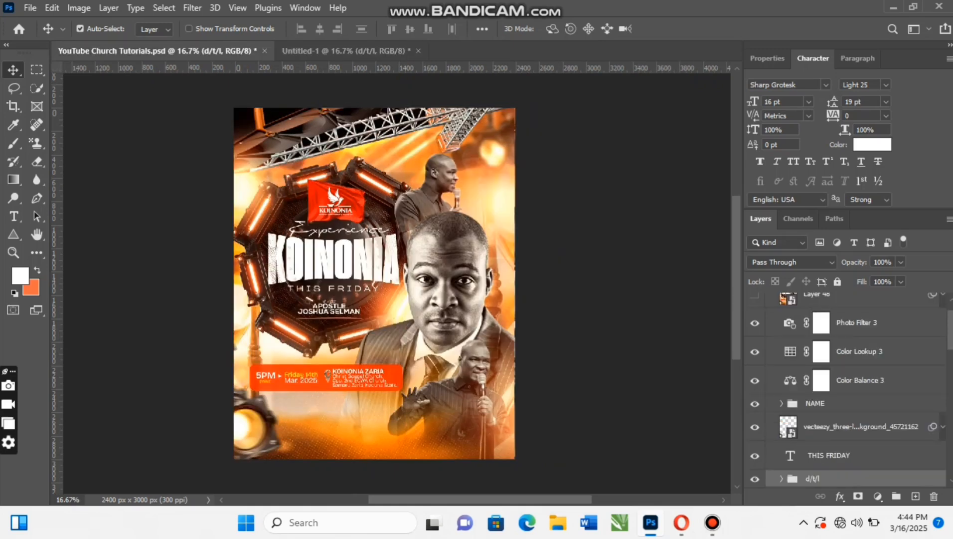
scroll(848, 394, down, 3)
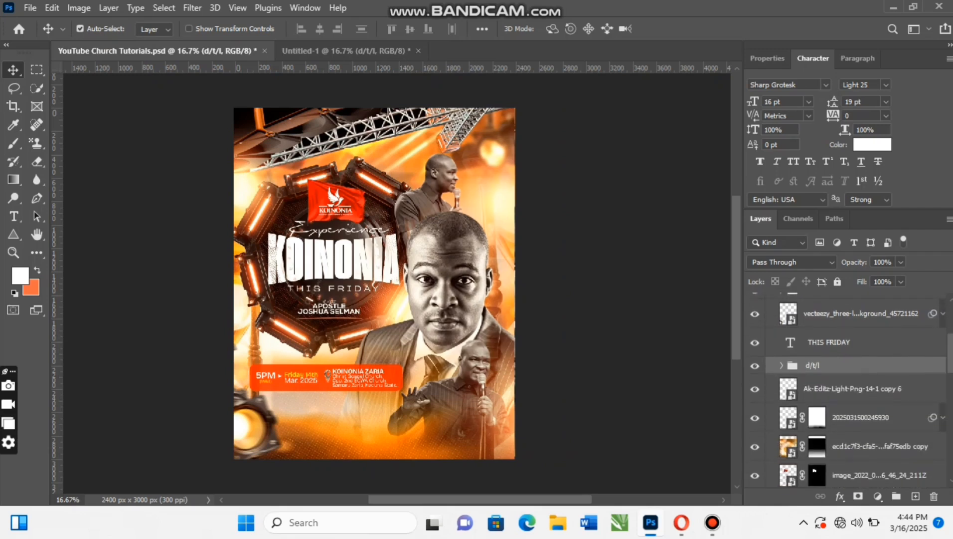
scroll(843, 349, up, 1)
drag(843, 345, 319, 309)
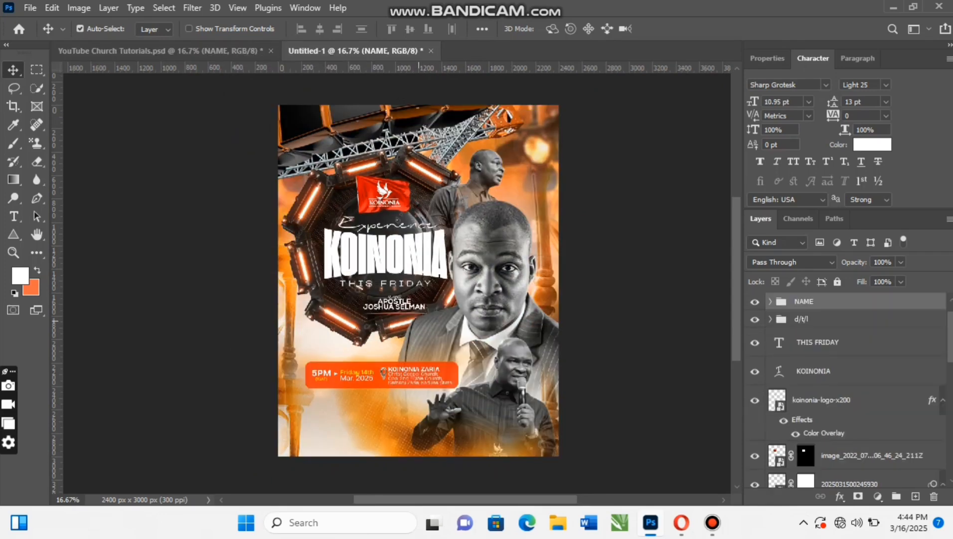
- Nudge the NAME group left and up so the minister's name sits centred under the THIS FRIDAY text
key(shift+Left)
key(shift+Left)
key(shift+Left)
key(shift+Left)
key(shift+Left)
key(shift+Left)
key(shift+Left)
key(shift+Left)
key(shift+Left)
key(shift+Left)
key(shift+Left)
key(shift+Left)
key(shift+Left)
key(shift+Left)
key(shift+Left)
key(shift+Left)
key(shift+Left)
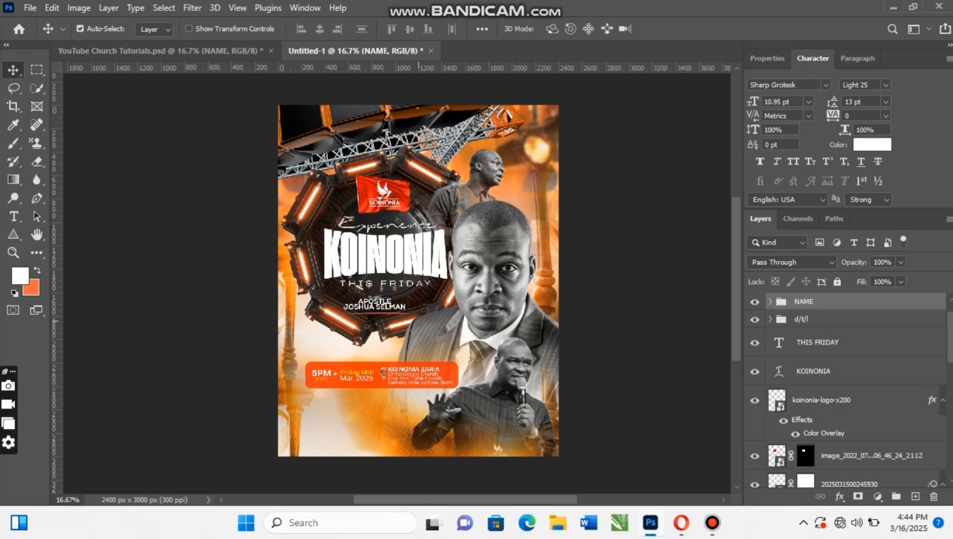
key(shift+Left)
key(shift+Up)
key(shift+Up)
key(shift+Up)
key(shift+Up)
key(shift+Right)
key(shift+Right)
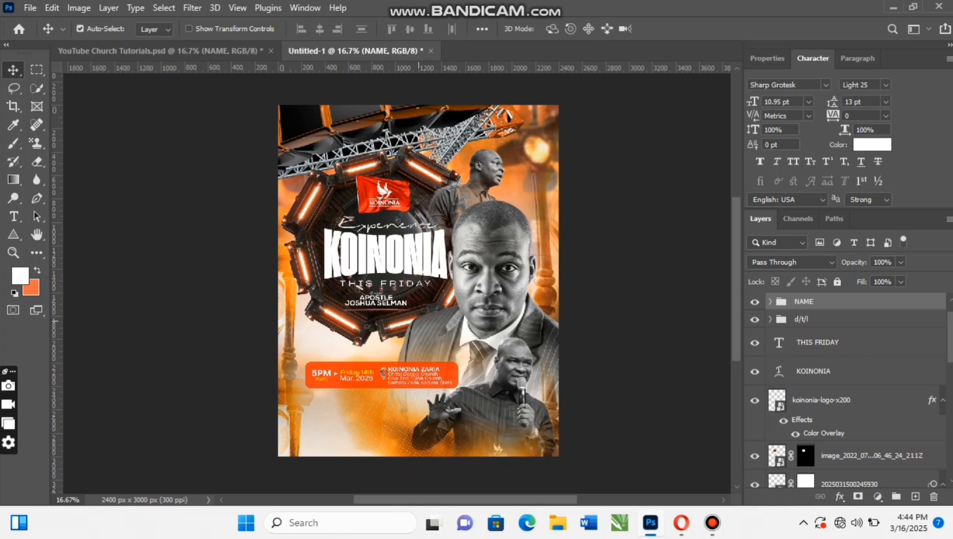
key(shift+Right)
key(shift+Up)
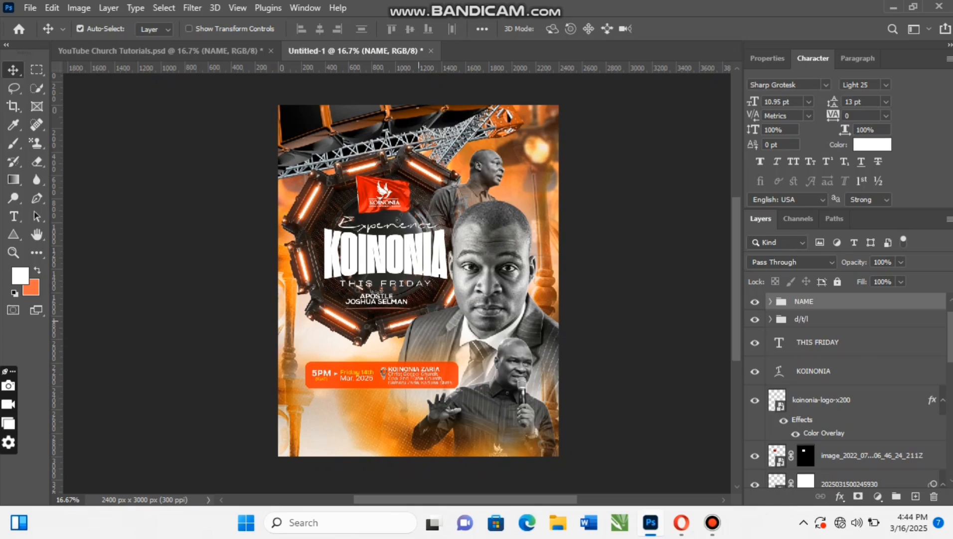
- Turn on standard ligatures for the Experience script text above the KOINONIA heading
click(403, 226)
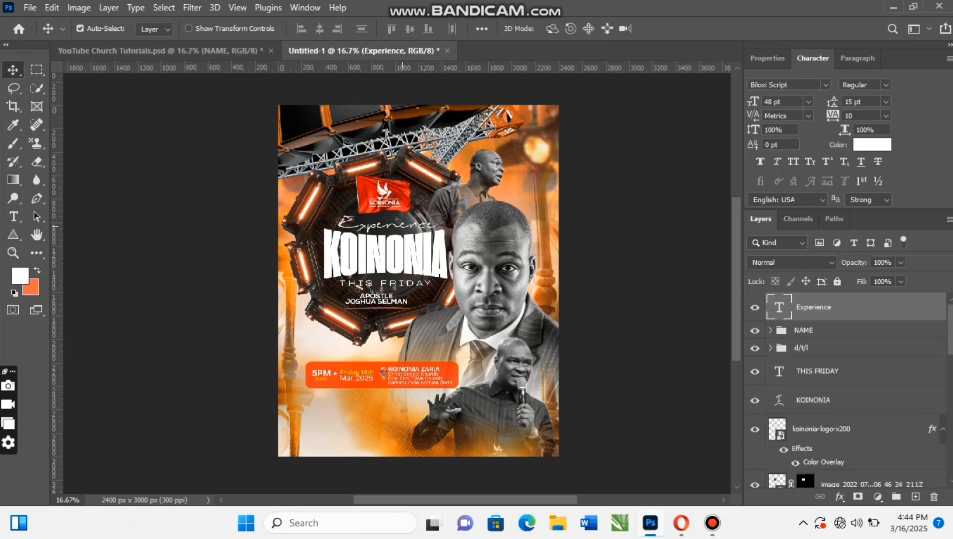
click(760, 180)
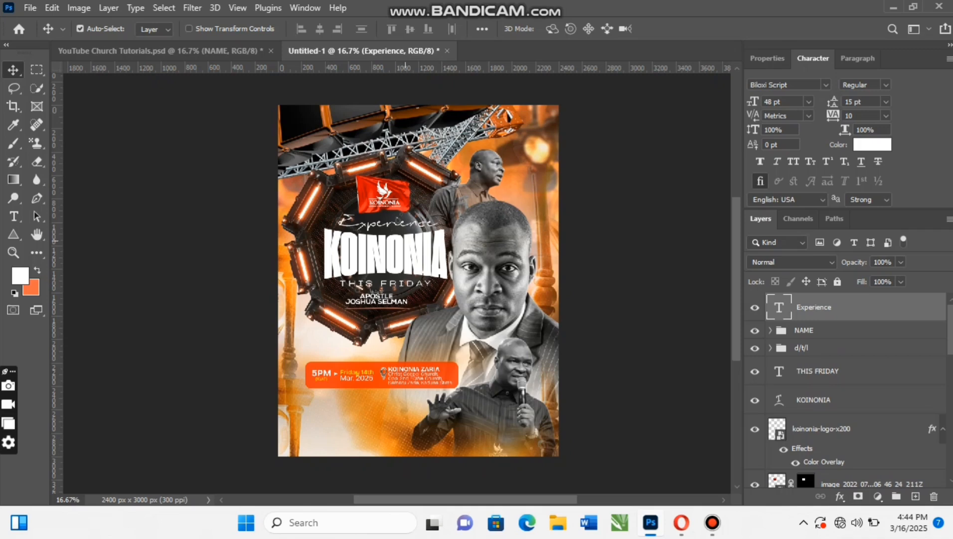
click(405, 241)
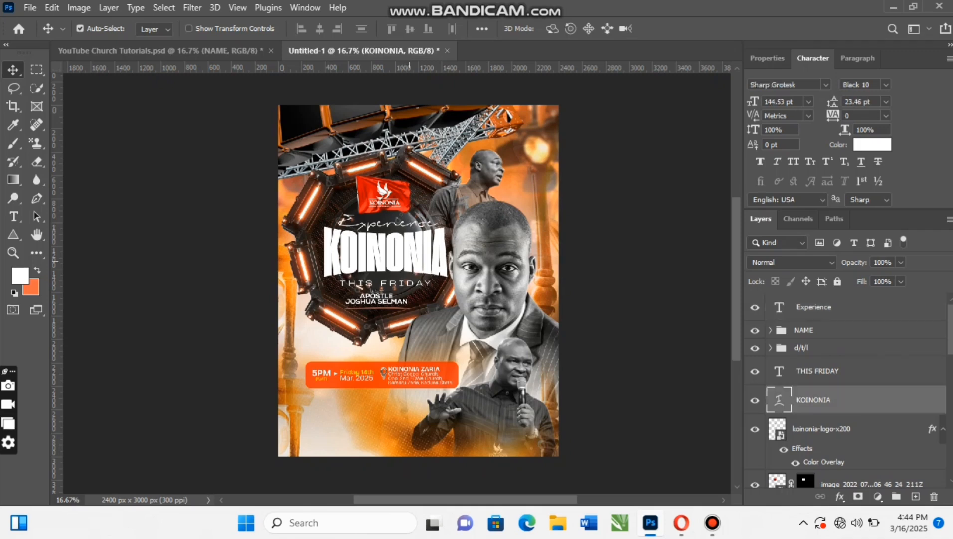
- Nudge the THIS FRIDAY text slightly up, closer to the KOINONIA heading
click(412, 284)
key(shift+Up)
key(shift+Up)
key(shift+Up)
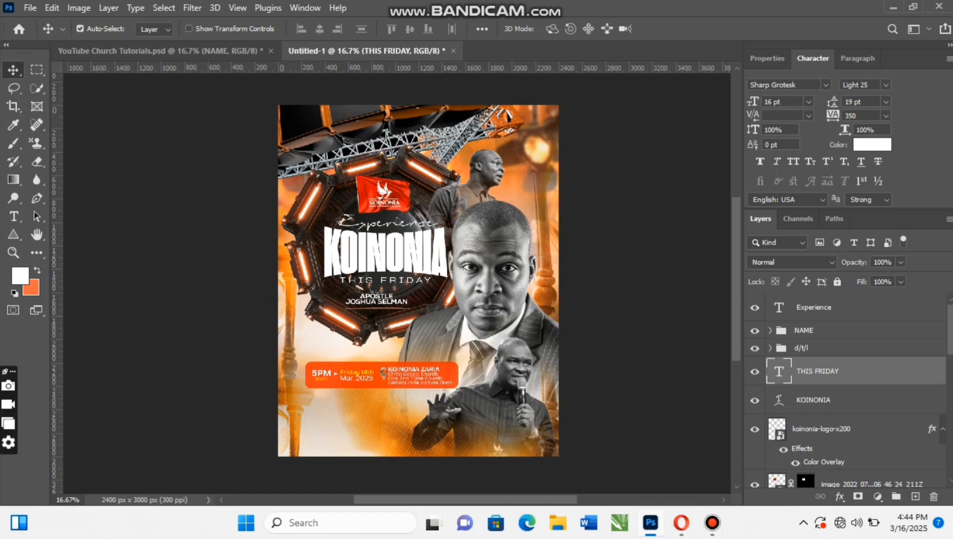
- Copy the vecteezy_three-lights-on-a-tripod stage lights layer from YouTube Church Tutorials.psd into Untitled-1, over the lower-left area of the flyer
scroll(412, 284, down, 3)
scroll(412, 284, up, 5)
scroll(412, 284, down, 1)
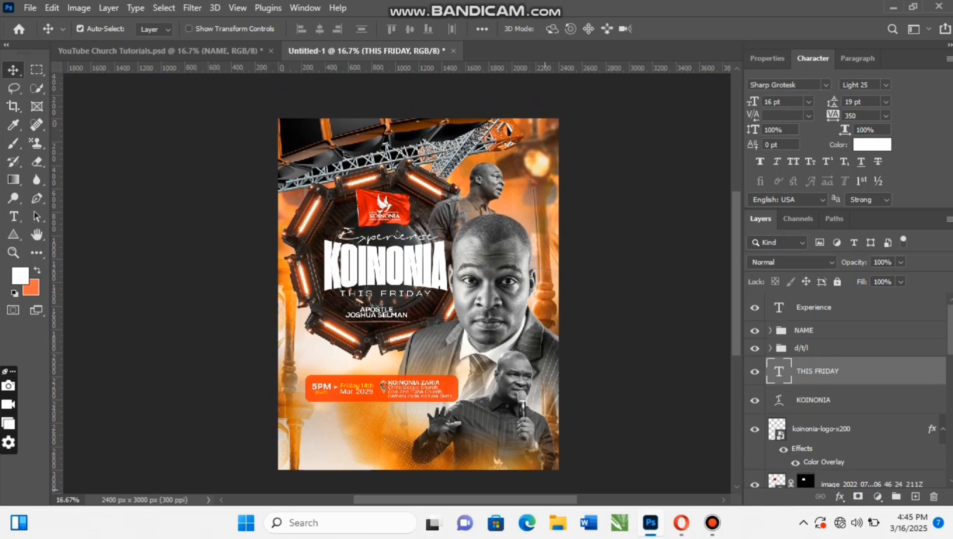
scroll(412, 284, right, 3)
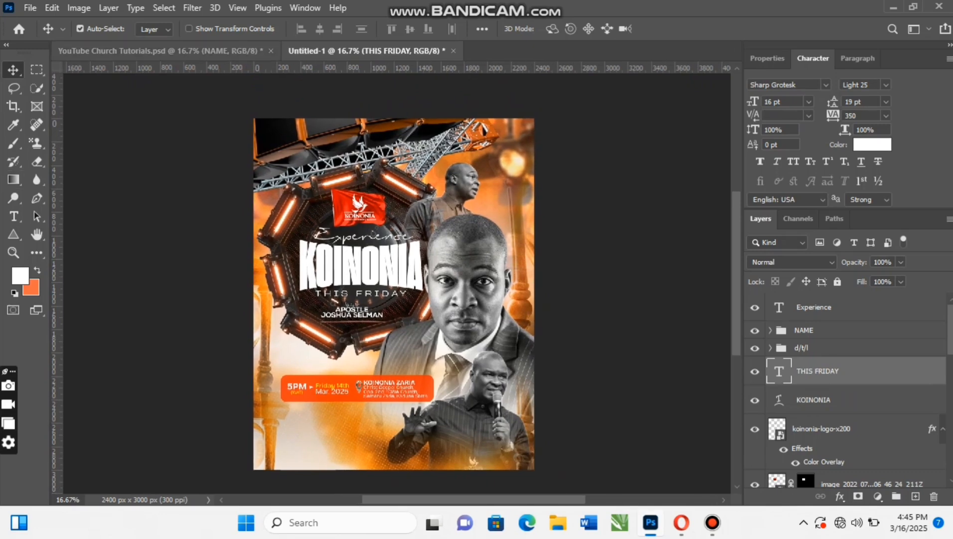
click(160, 50)
click(253, 425)
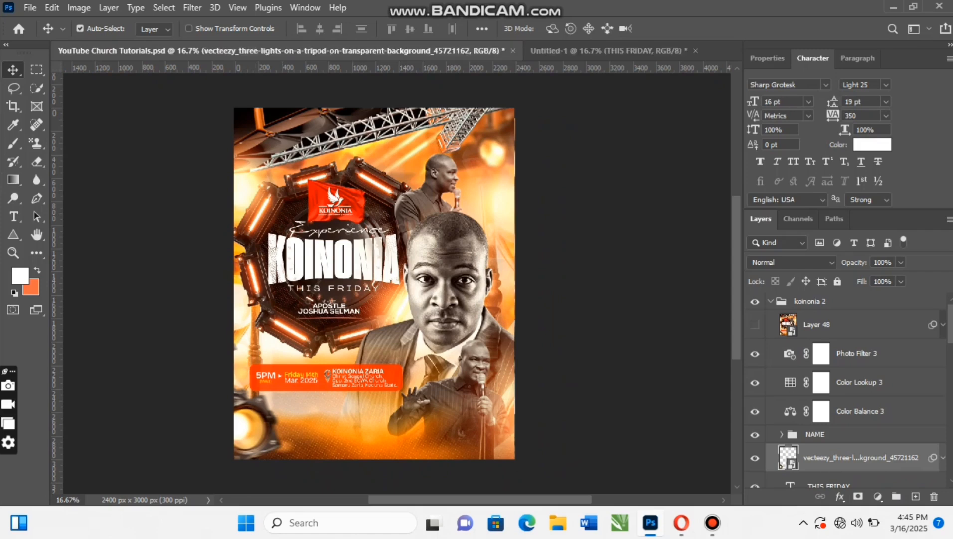
drag(858, 456, 254, 443)
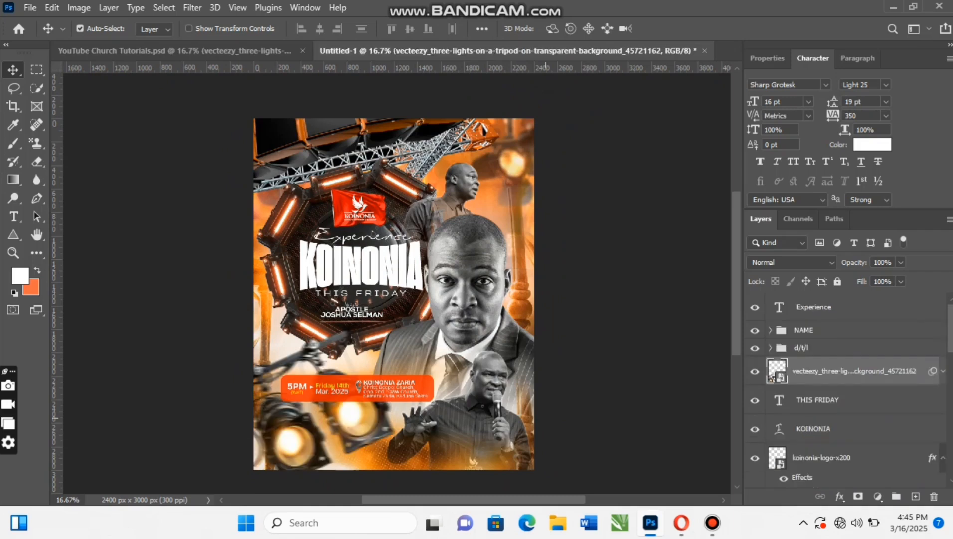
- Move the stage lights into the flyer's lower-left corner so only one lamp remains on the canvas, and switch off the layer's visibility
drag(353, 424, 267, 450)
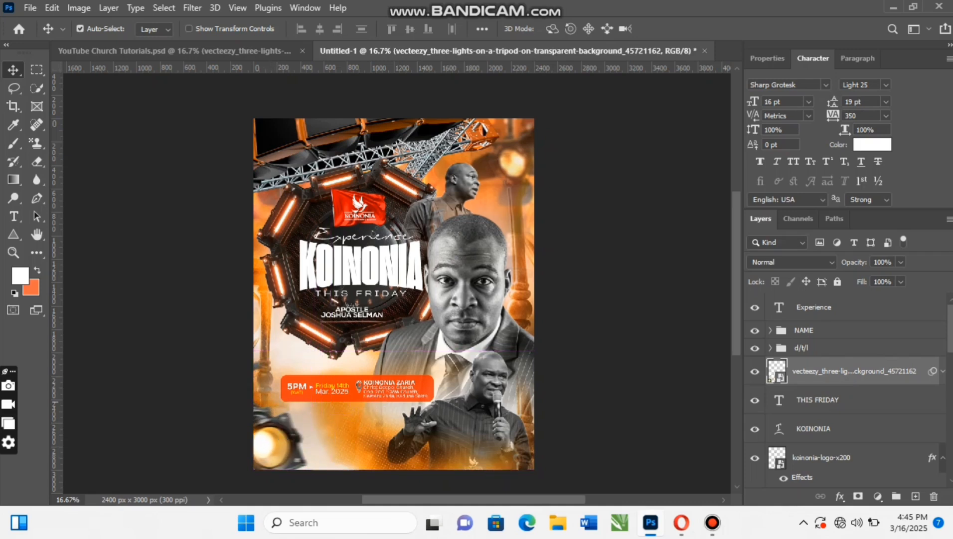
click(755, 371)
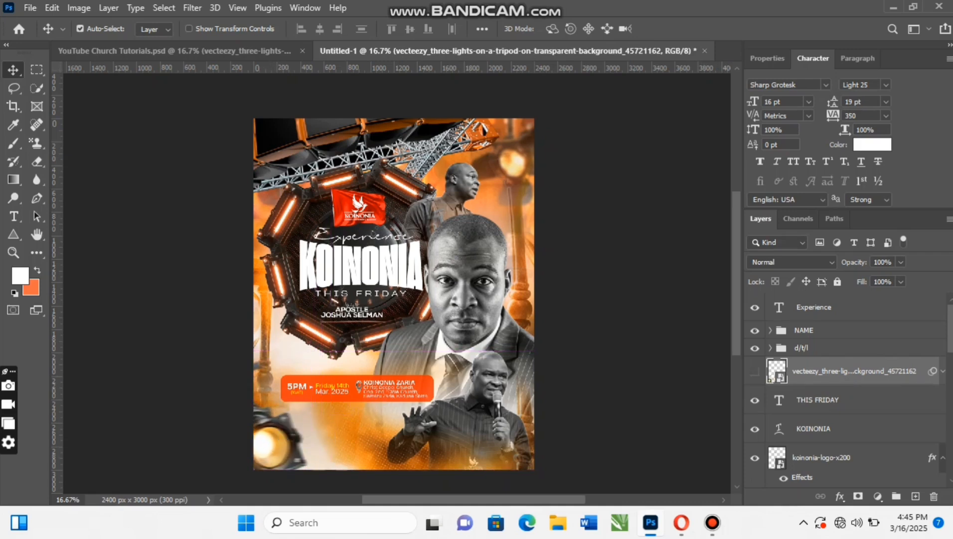
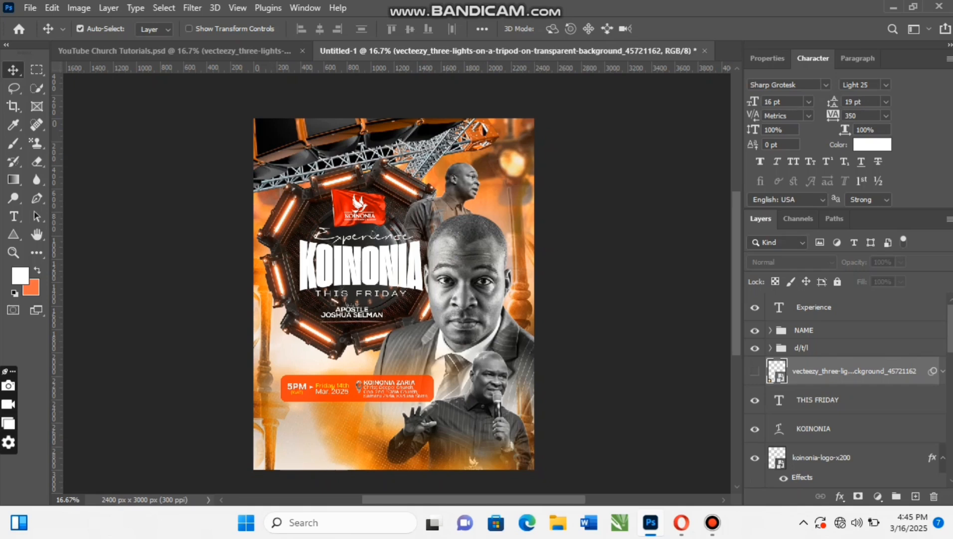
- Show the stage lights layer again, nudge the lamp slightly within the lower-left corner, and compare it with YouTube Church Tutorials.psd
click(755, 371)
mouse_move(281, 444)
mouse_down()
mouse_move(294, 430)
mouse_move(271, 441)
mouse_move(280, 440)
mouse_up()
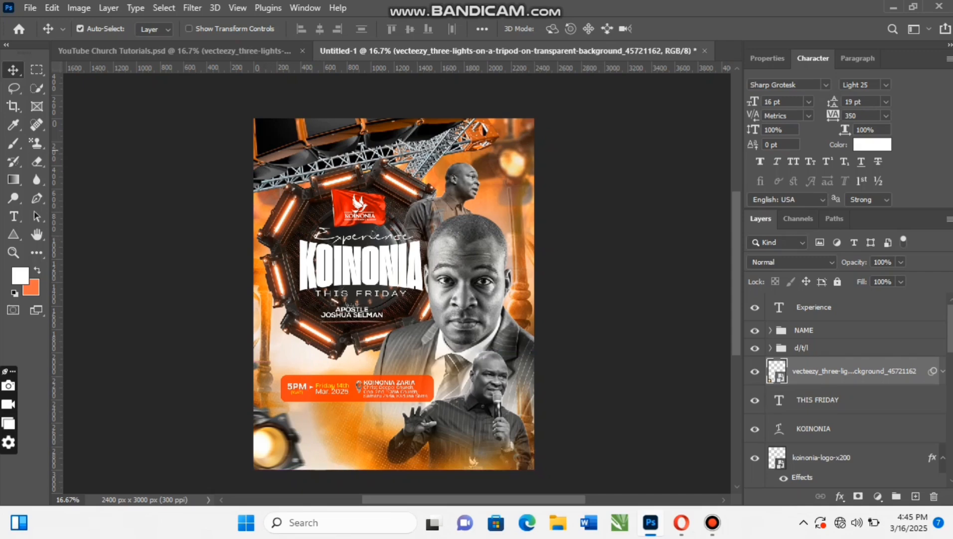
click(175, 50)
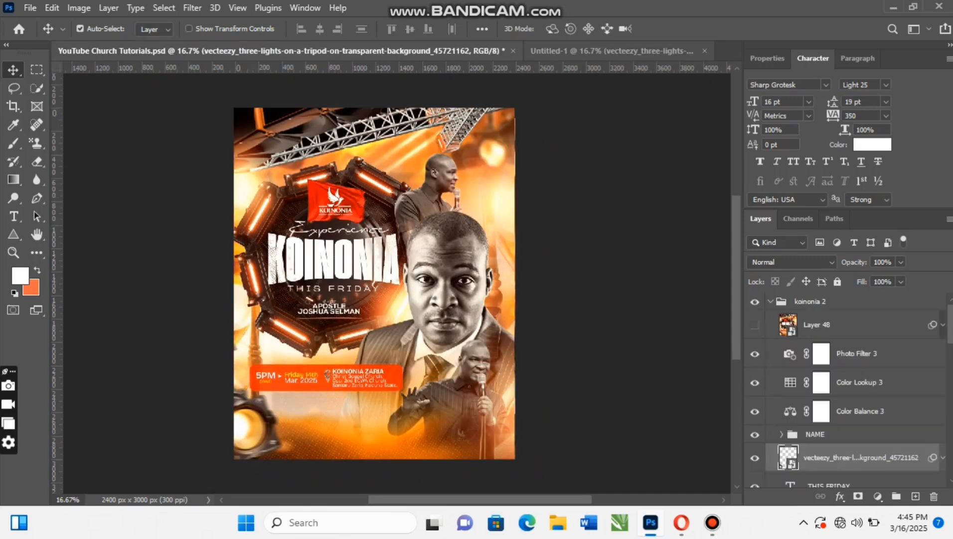
- In Untitled-1, collapse the koinonia-logo-x200 effects list and move the Experience text layer directly below the d/t/l group
click(603, 50)
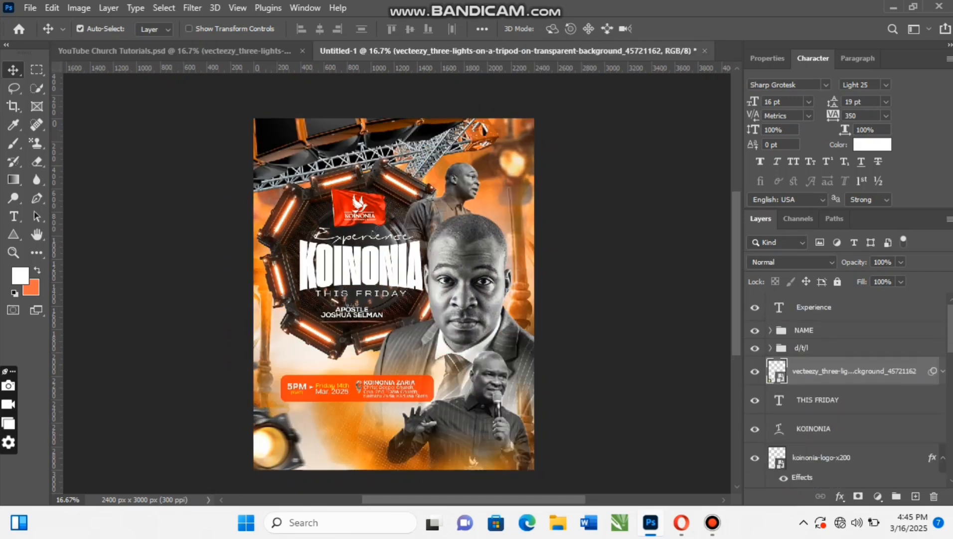
click(943, 458)
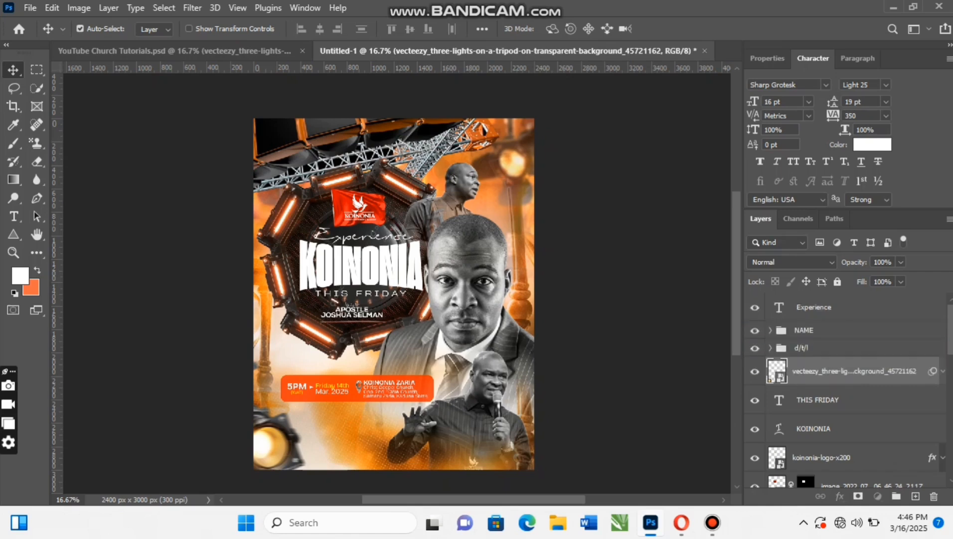
drag(814, 307, 814, 358)
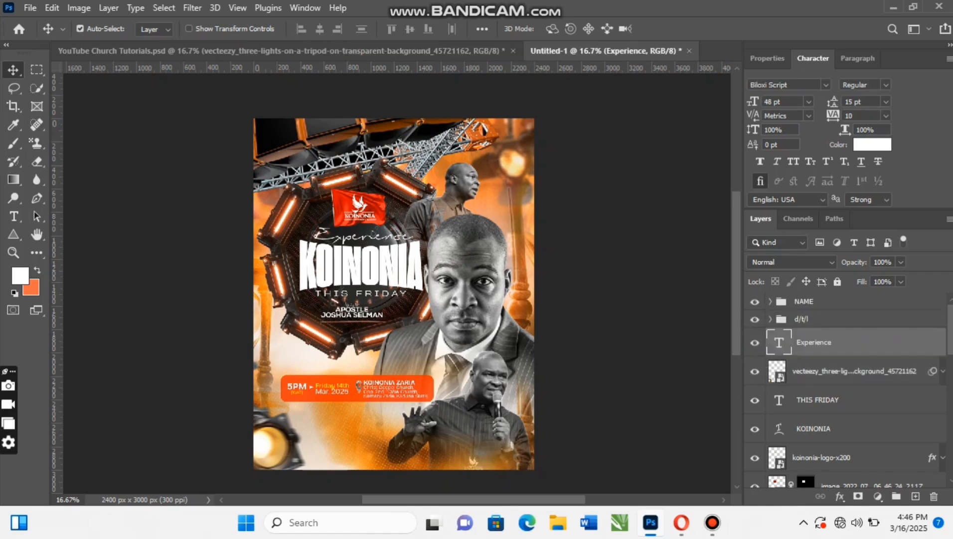
- Place Ak-Editz-Light-Png-14-1 from the Day 2 pictures folder as an embedded image, centred just beyond the flyer's right edge beside the main portrait
click(30, 7)
click(68, 299)
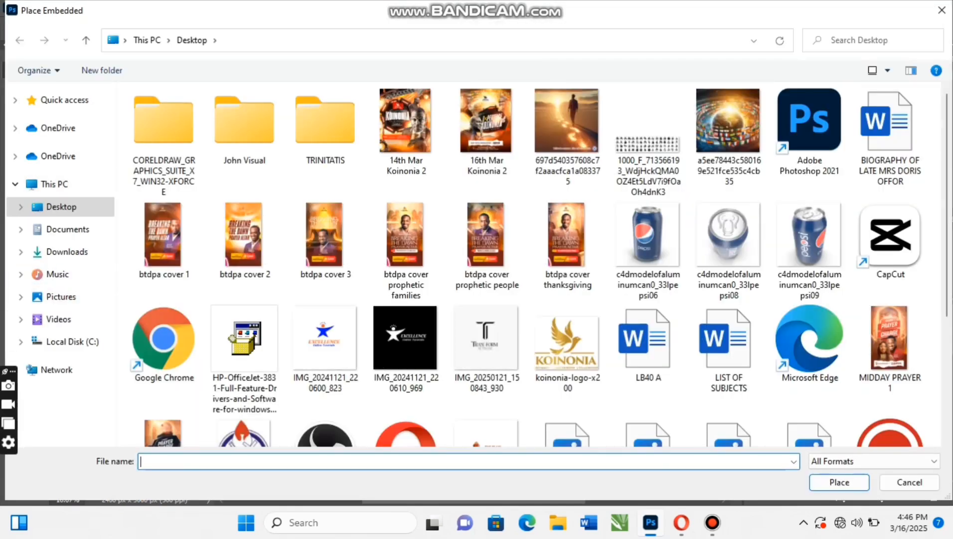
click(61, 296)
double_click(163, 309)
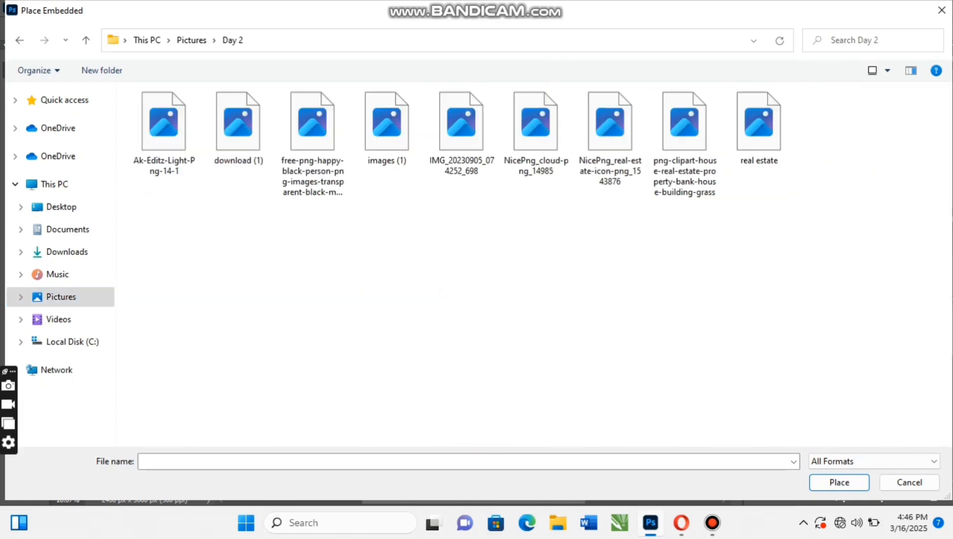
click(164, 131)
click(839, 482)
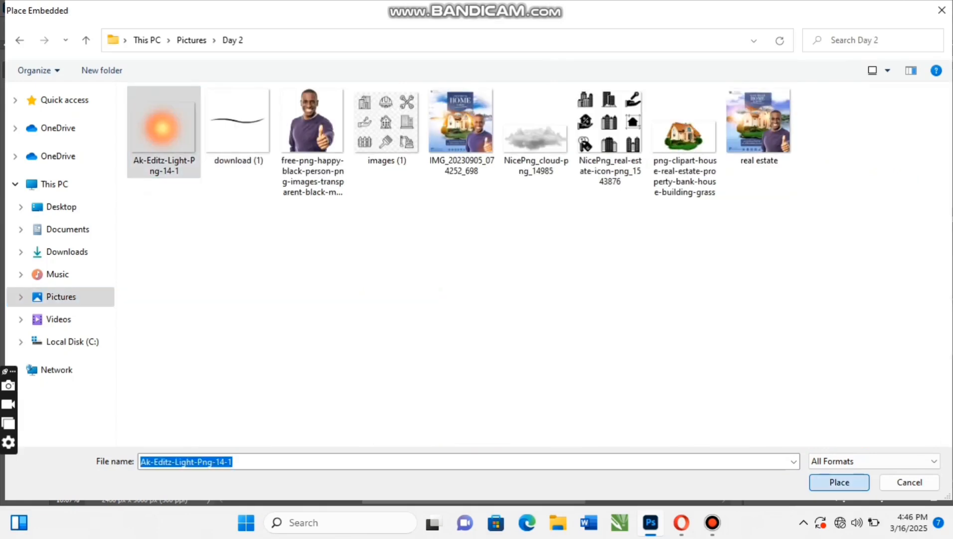
drag(368, 282, 546, 257)
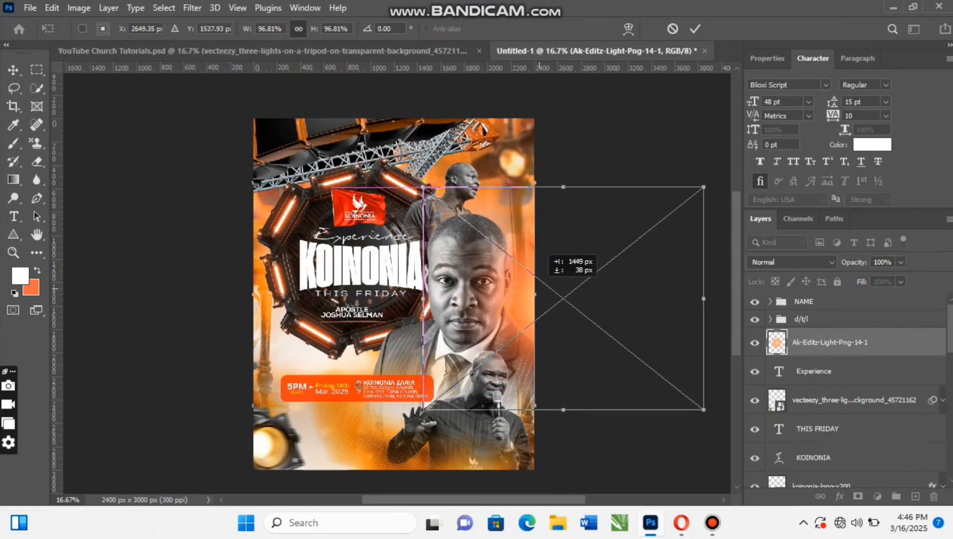
click(695, 28)
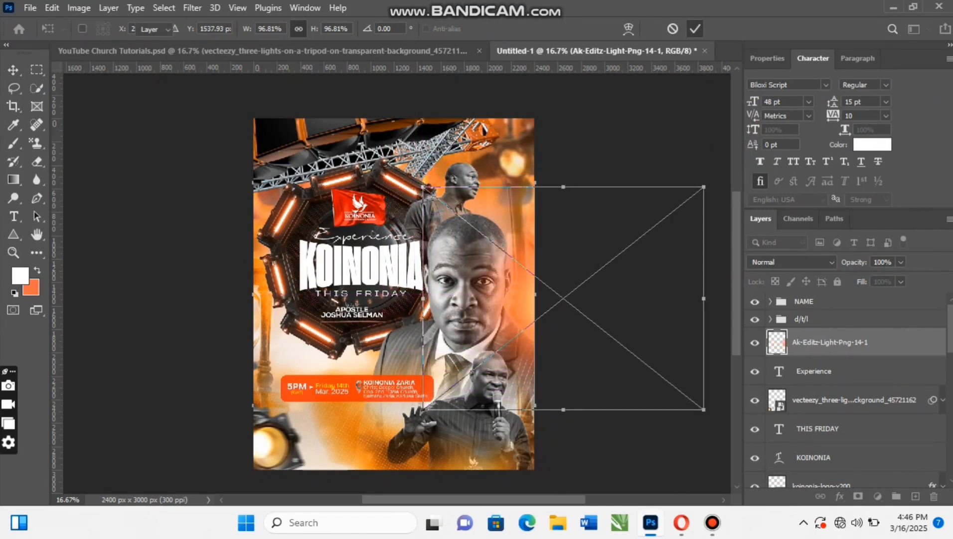
- Set the light's blend mode to Screen and put a duplicate of it over the flyer's upper-right edge
click(791, 262)
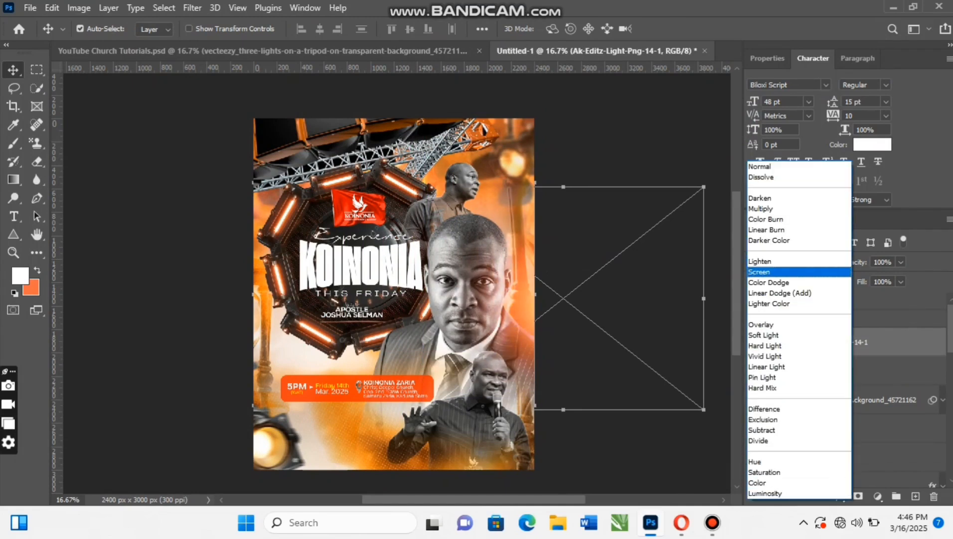
click(768, 271)
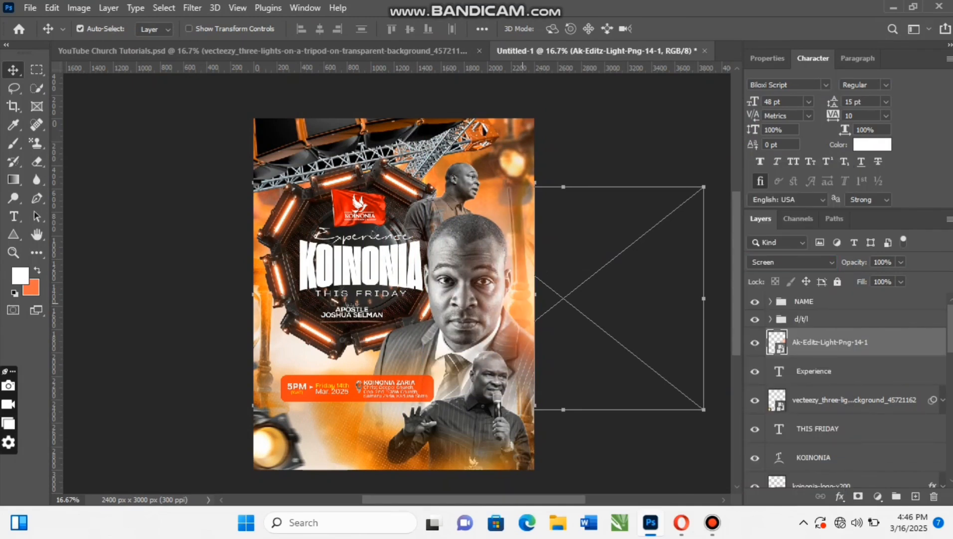
drag(523, 302, 517, 302)
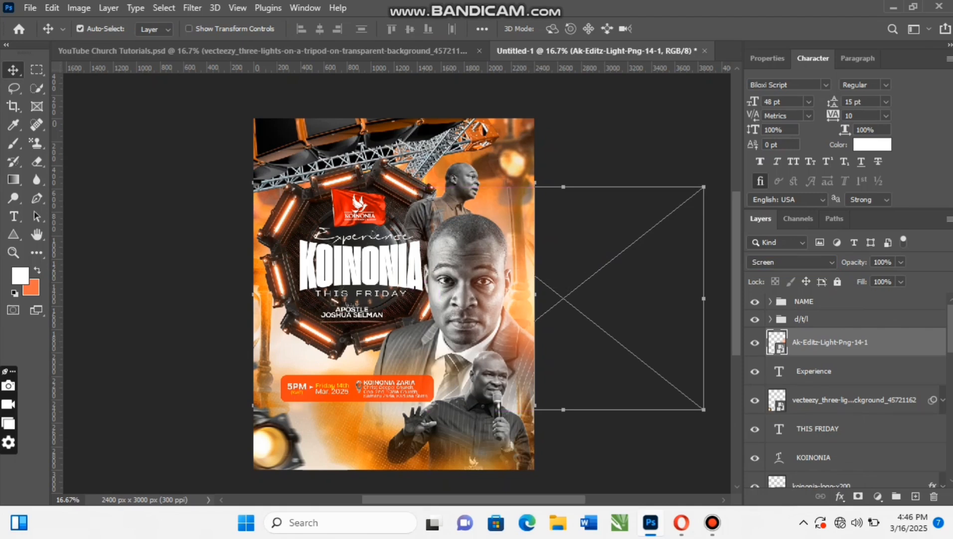
key(ctrl+j)
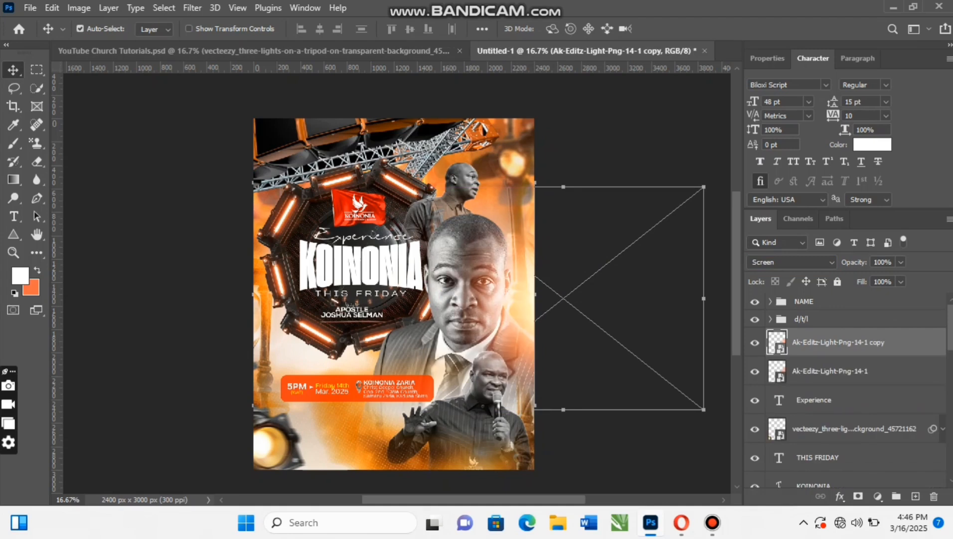
drag(528, 302, 513, 189)
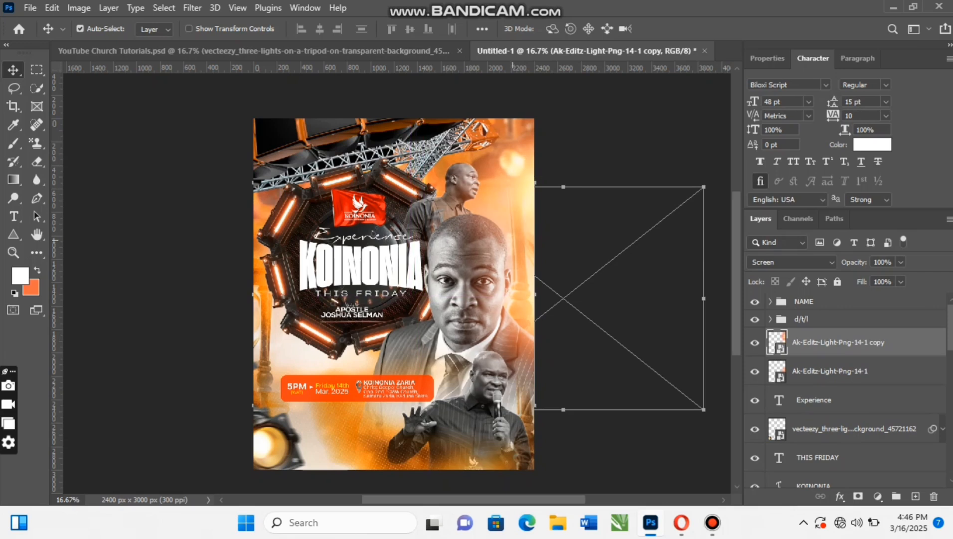
- Add another duplicate of the light, scaled to 65.83%, over the flyer's upper-left edge beside the octagonal ring
key(ctrl)
key(ctrl+j)
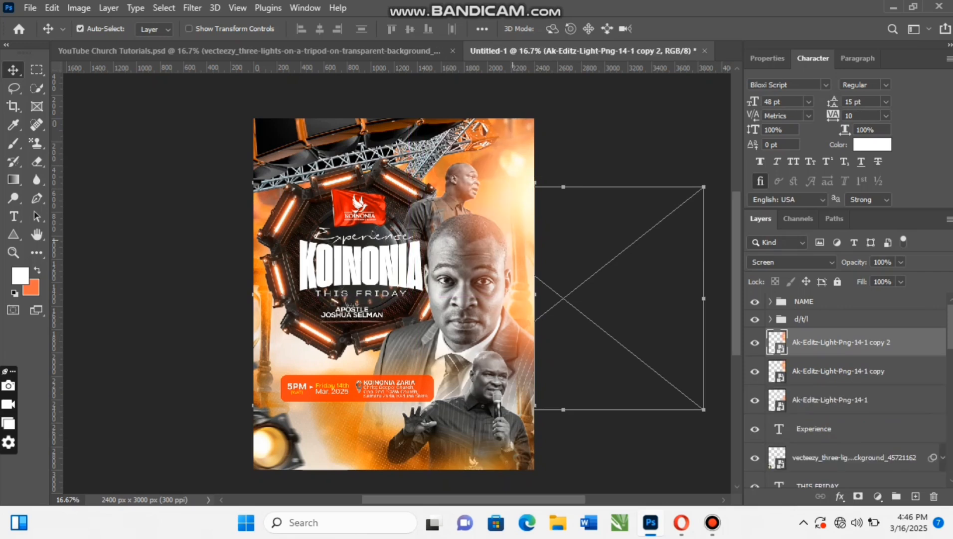
key(ctrl+t)
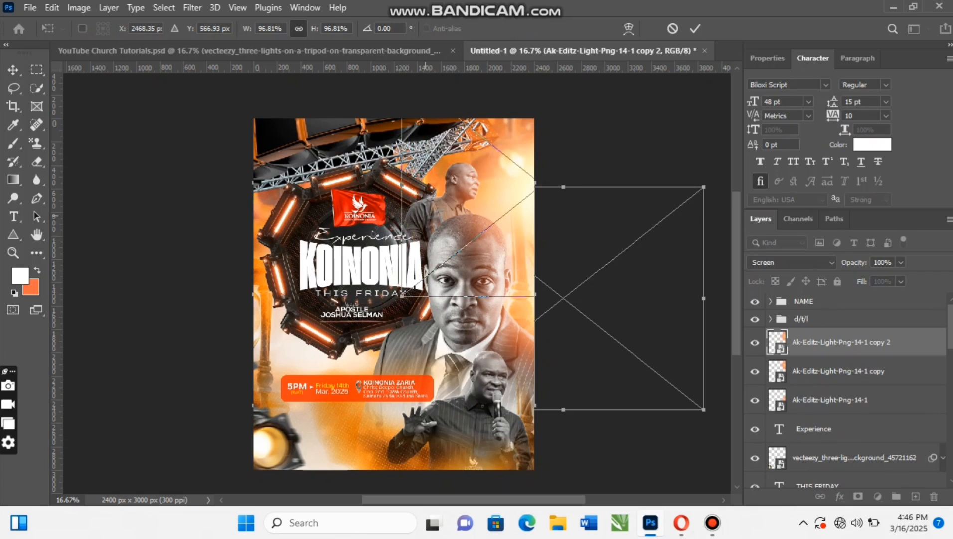
drag(402, 185, 448, 184)
drag(517, 183, 241, 196)
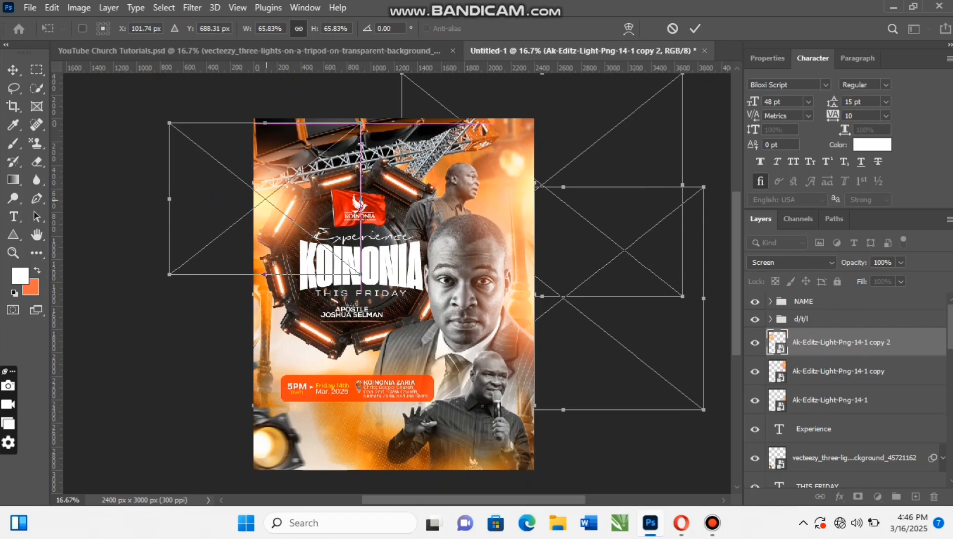
key(Return)
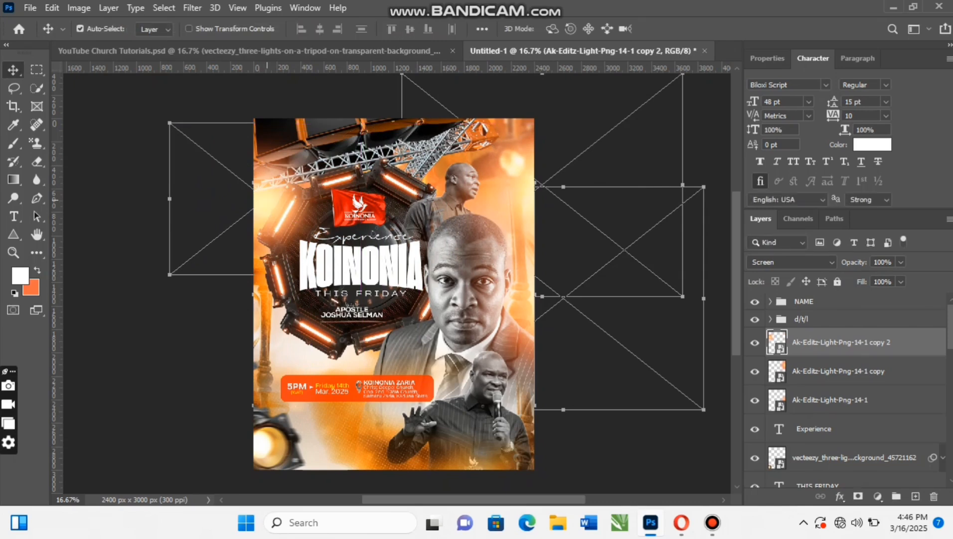
- Copy the smaller light onto the main portrait's chest and move its layer directly above IMG_20250202_013727_547, behind the lower portrait
drag(262, 199, 464, 327)
key(ctrl+j)
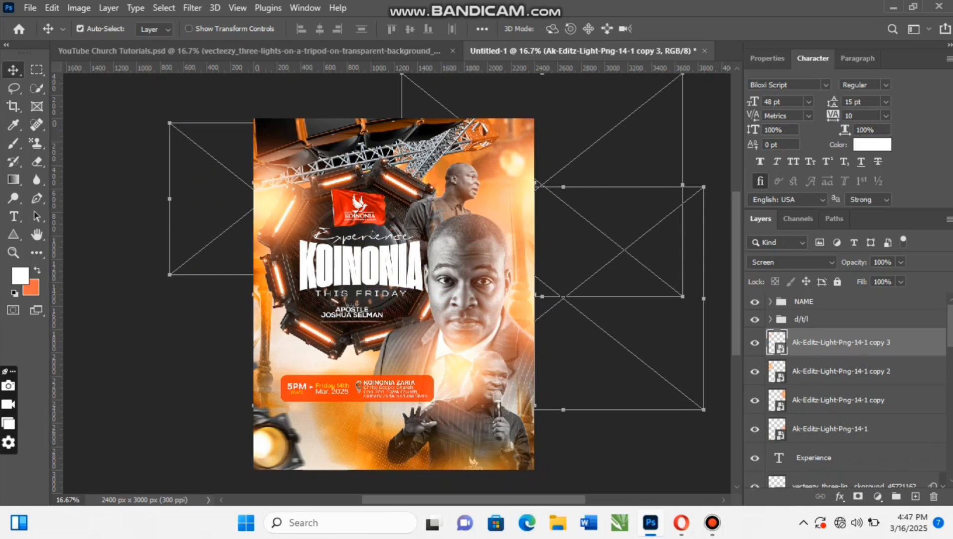
drag(778, 342, 778, 369)
mouse_move(842, 346)
mouse_down()
mouse_move(842, 308)
mouse_move(842, 345)
mouse_move(841, 337)
mouse_up()
mouse_move(452, 365)
mouse_down()
mouse_move(462, 368)
mouse_move(451, 366)
mouse_up()
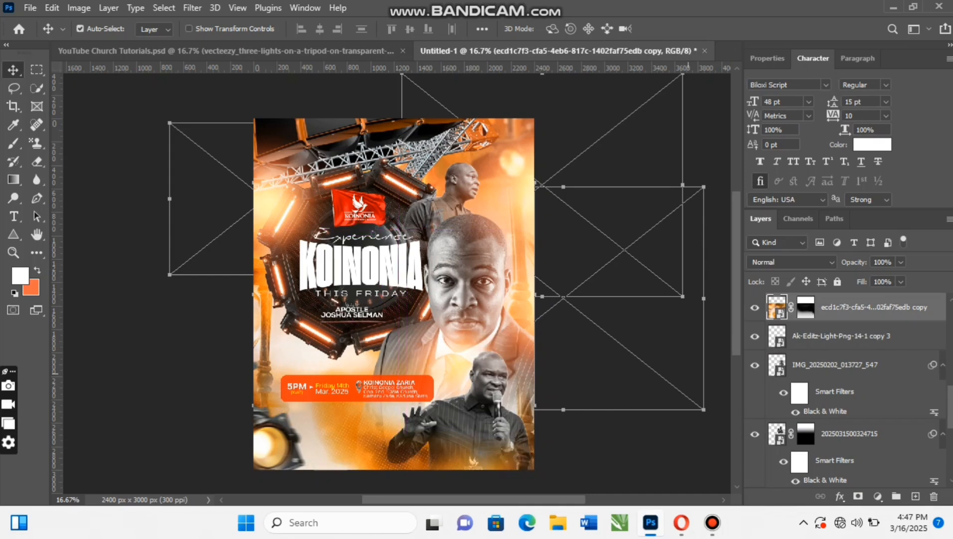
- Shift the Ak-Editz-Light-Png-14-1 copy 3 light down and right over the suit, to about X 2055 px, Y 2217 px
click(842, 338)
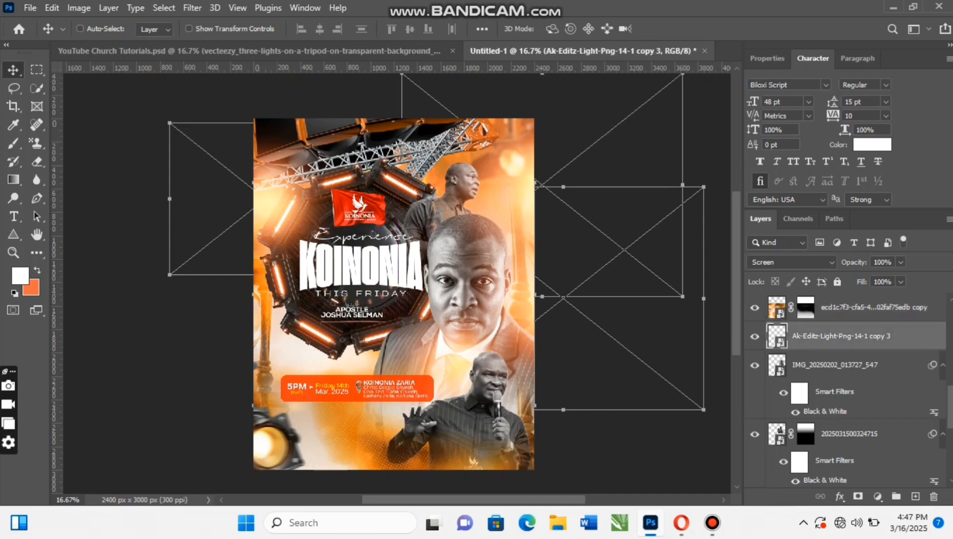
key(ctrl+t)
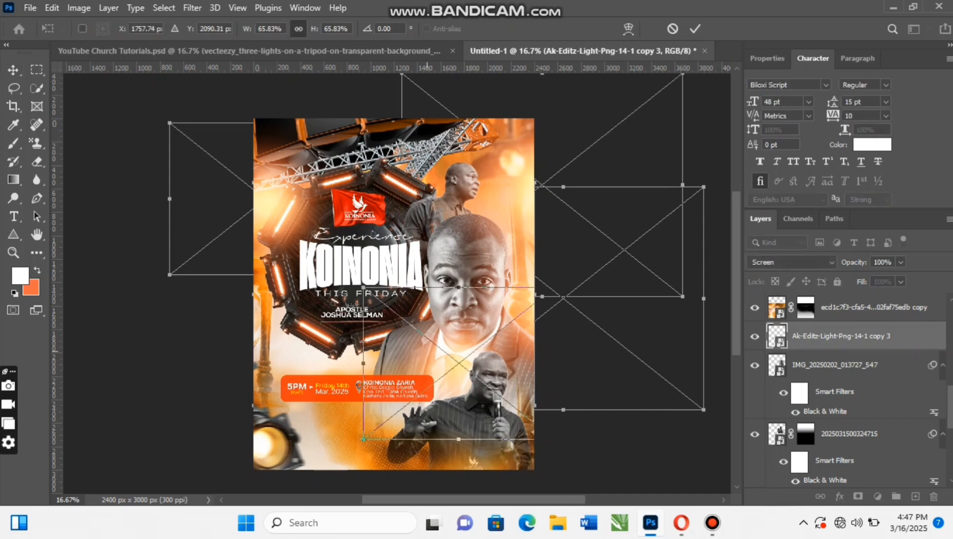
drag(432, 315, 467, 331)
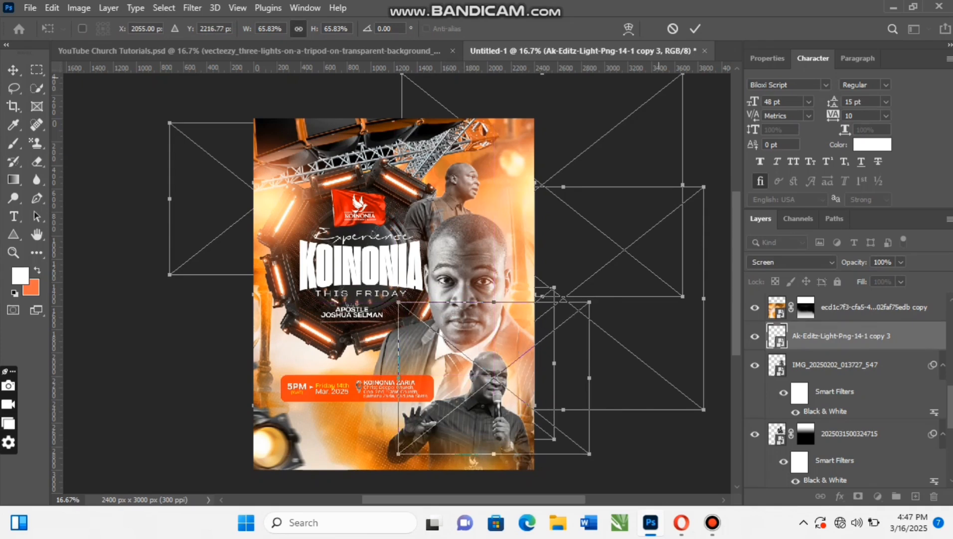
key(Return)
- Compare the flyer's lighting with the finished design in YouTube Church Tutorials.psd, then return to Untitled-1
scroll(394, 279, down, 2)
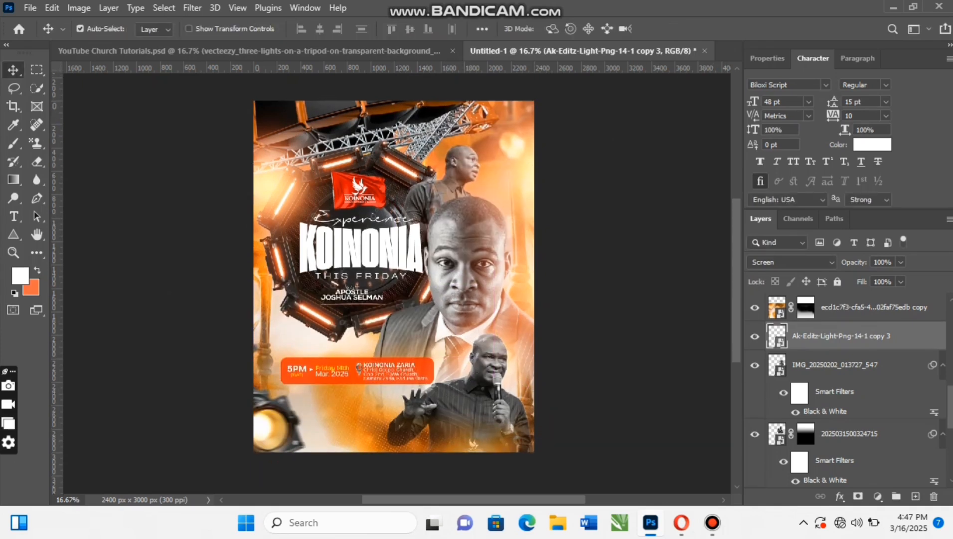
click(249, 51)
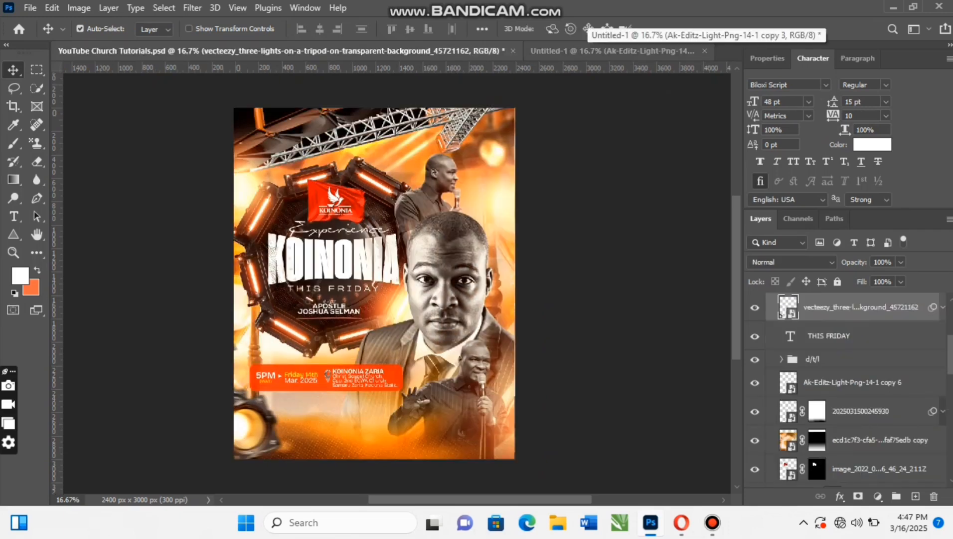
click(589, 51)
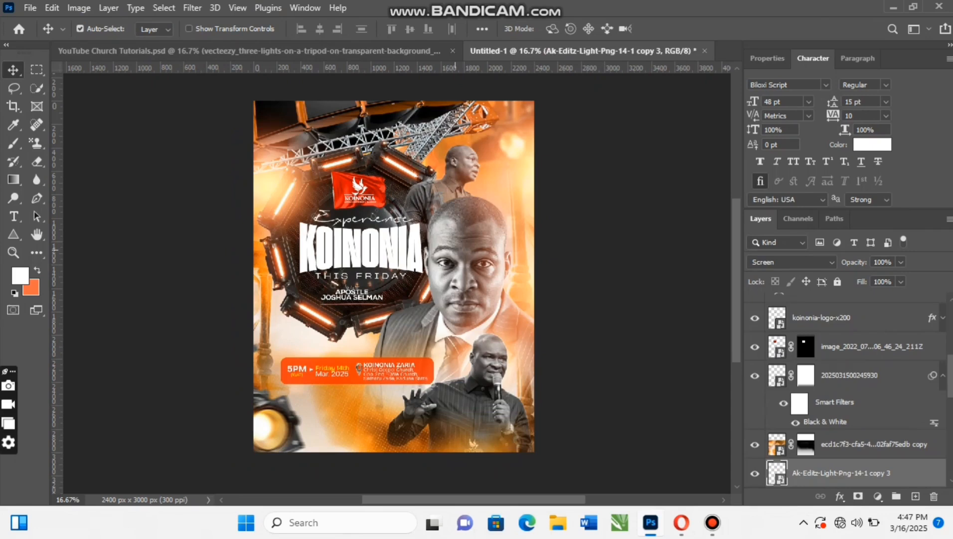
- Add a Curves adjustment layer above the main portrait IMG_20250202_013727_547 and clip it to that portrait
key(ctrl+v)
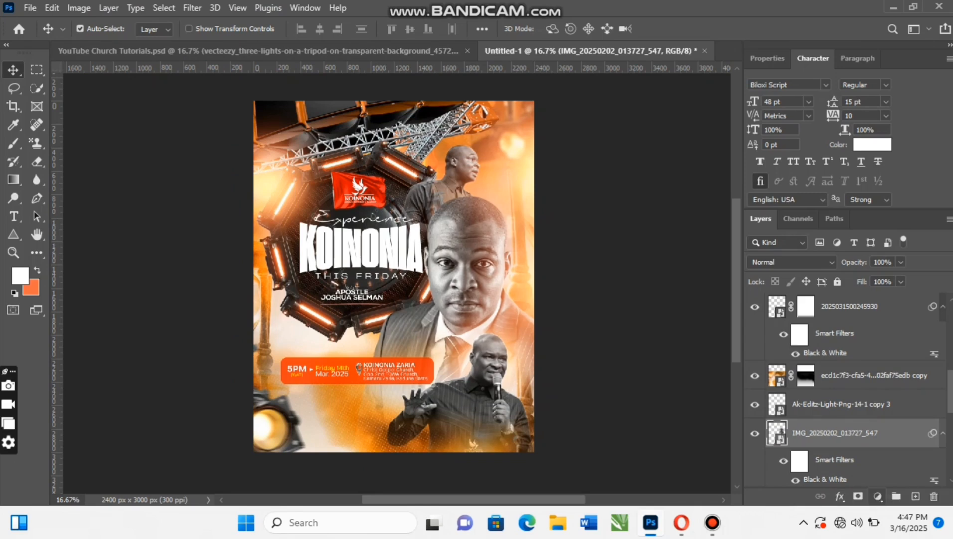
click(879, 496)
click(870, 320)
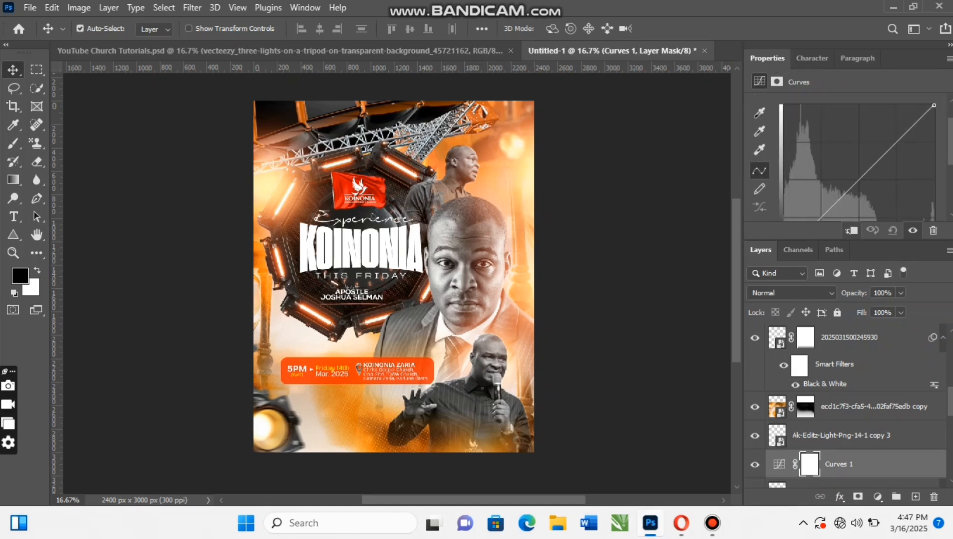
key(ctrl+alt+g)
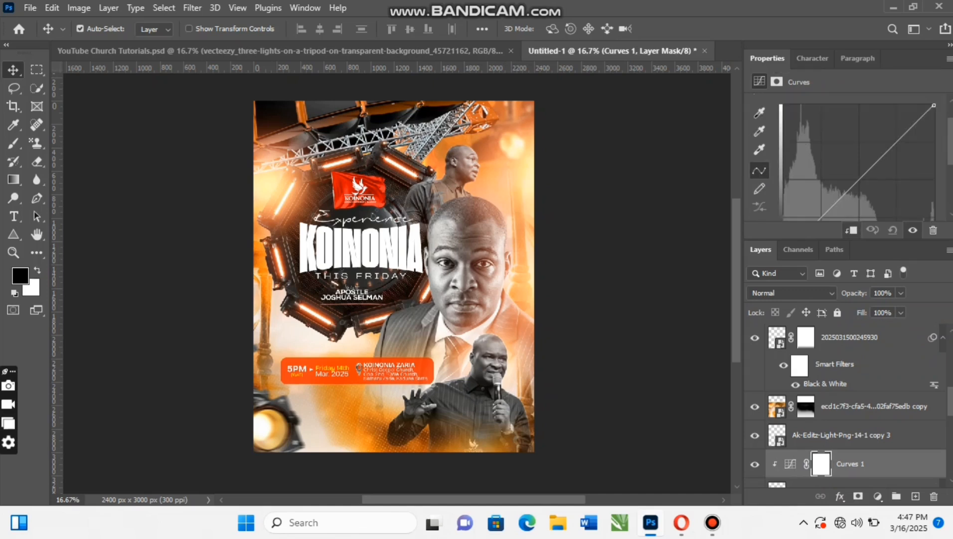
- Shape the portrait's curve into a slight S by raising a highlight point and lowering a shadow point for more contrast
drag(897, 141, 896, 139)
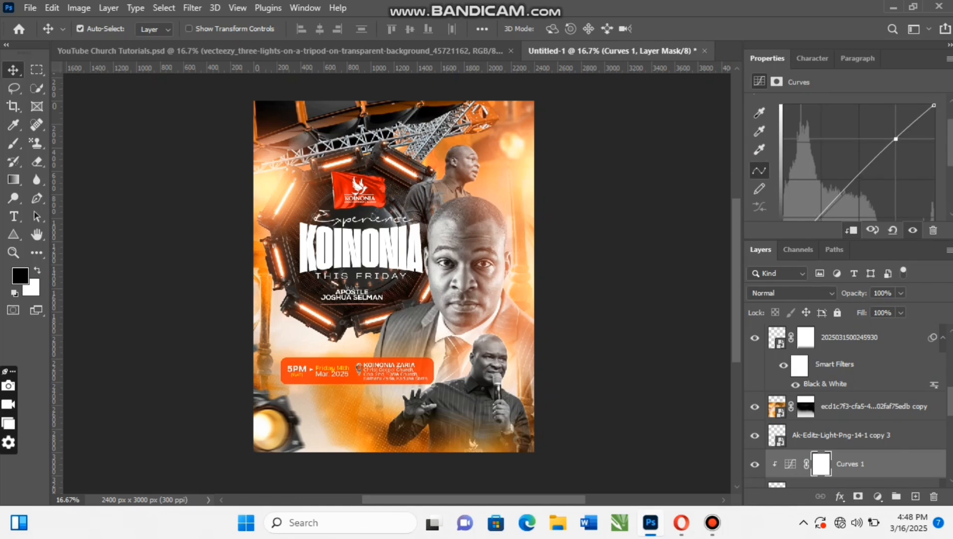
scroll(858, 158, down, 2)
drag(820, 195, 822, 197)
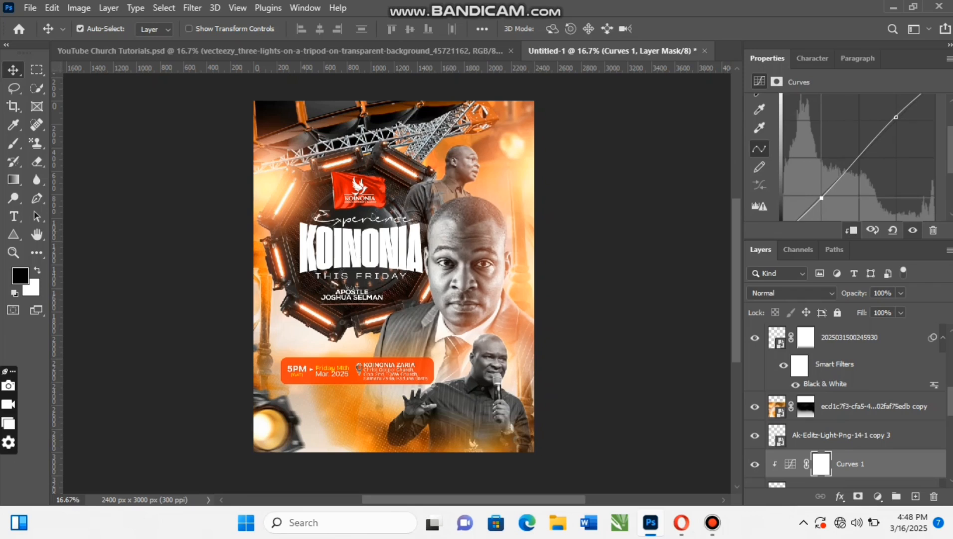
scroll(484, 247, up, 1)
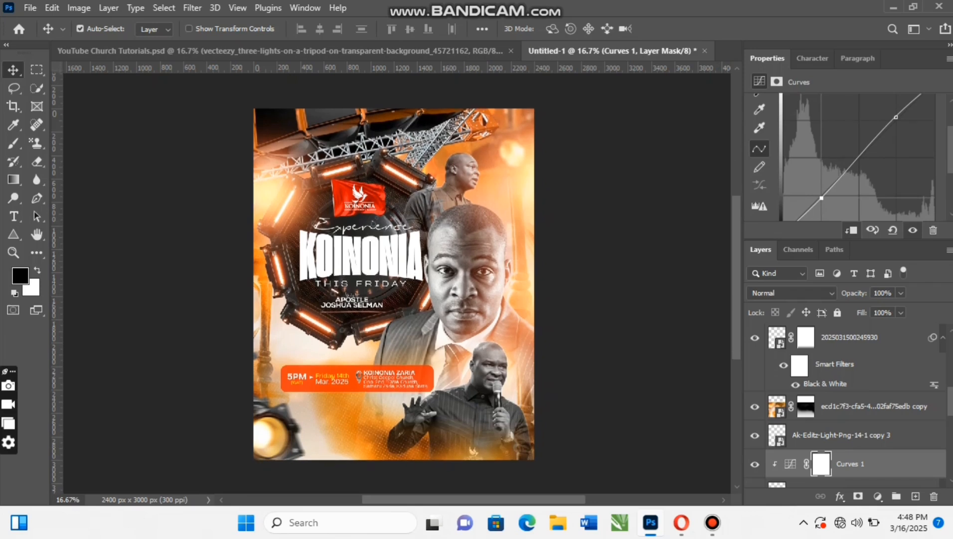
scroll(394, 284, right, 1)
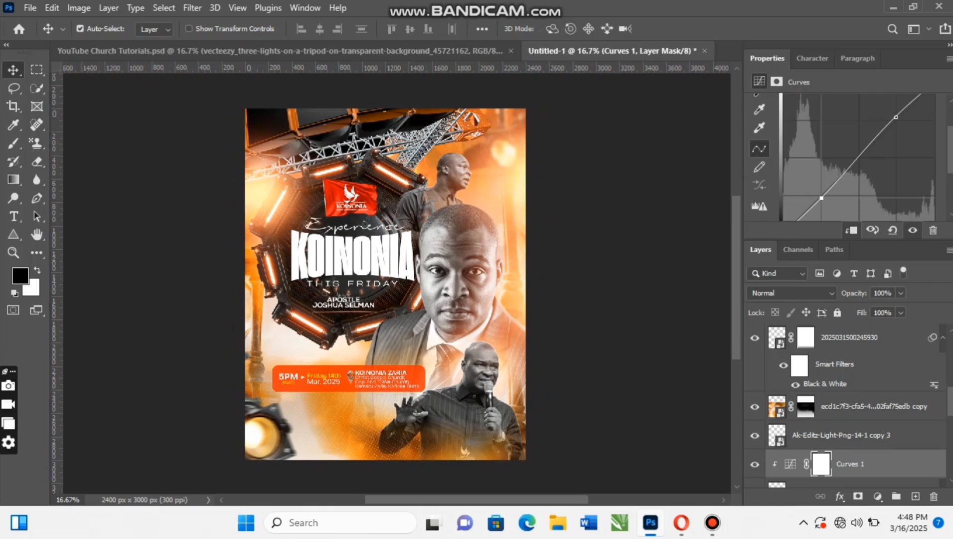
scroll(848, 422, down, 4)
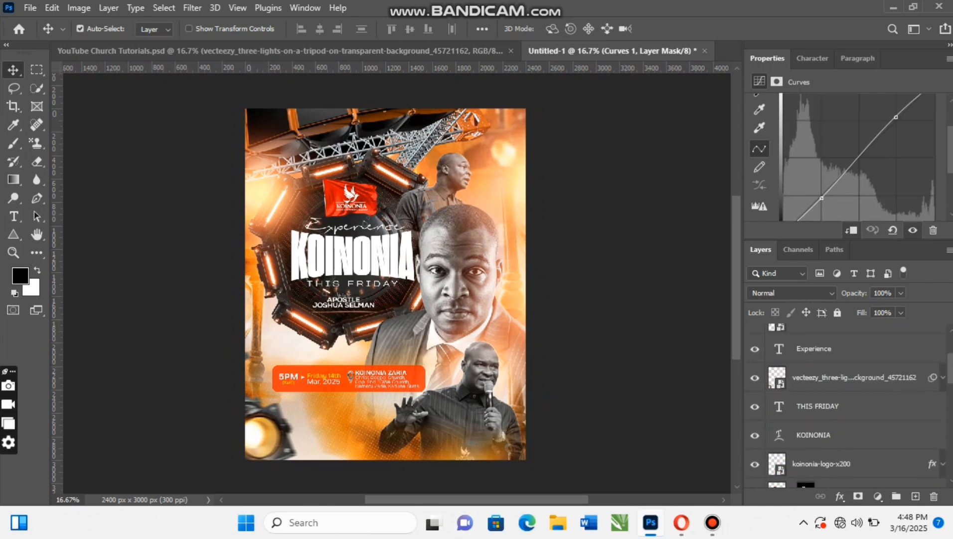
- Add a Color Balance adjustment layer above the NAME group and shift its midtones +6 toward blue and slightly toward red
scroll(848, 407, up, 1)
scroll(847, 406, up, 3)
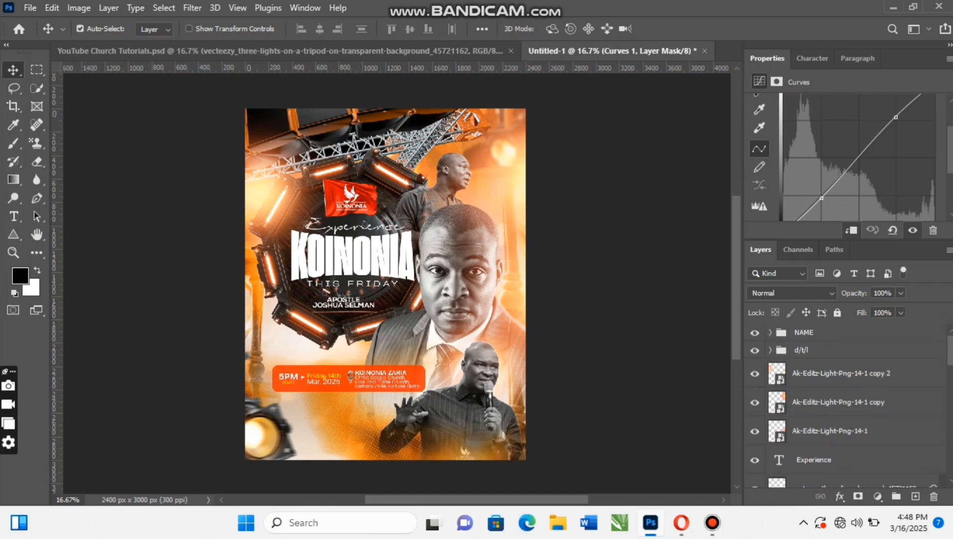
click(828, 333)
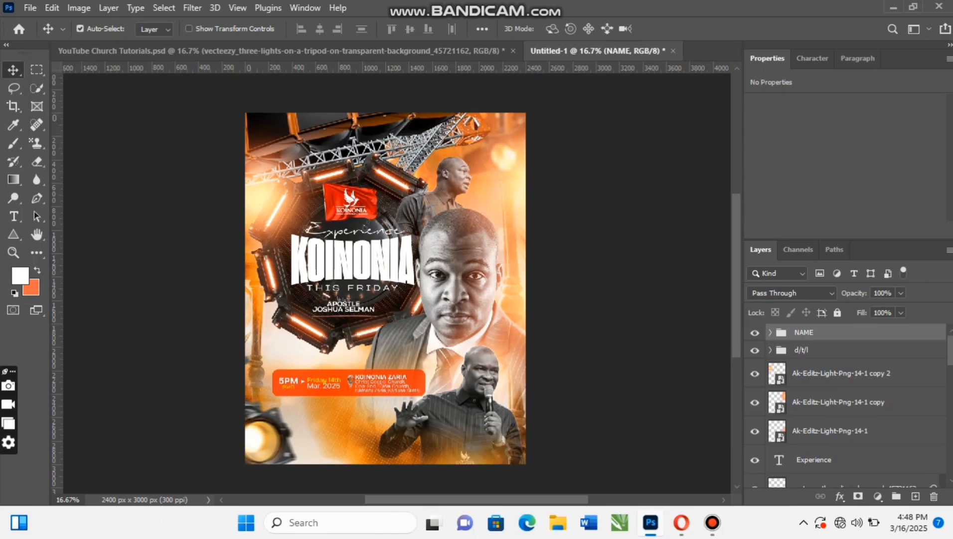
click(878, 496)
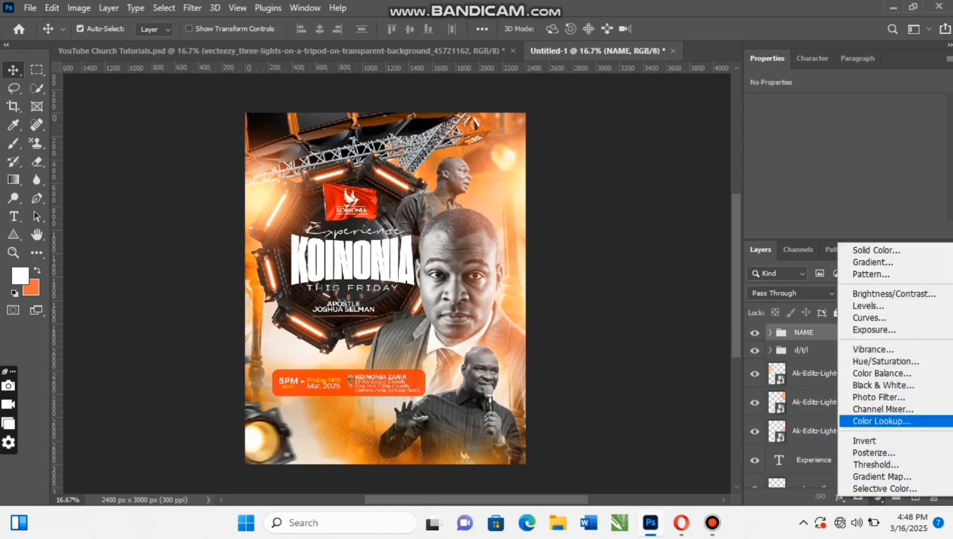
click(882, 373)
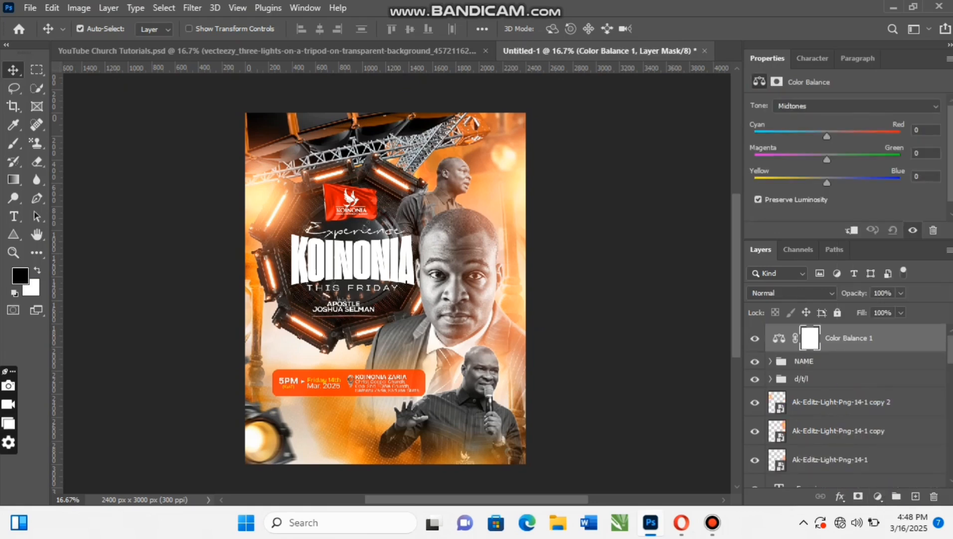
drag(827, 183, 831, 183)
drag(828, 137, 831, 136)
- Shift the Color Balance shadows +6 toward blue and slightly toward cyan
click(856, 106)
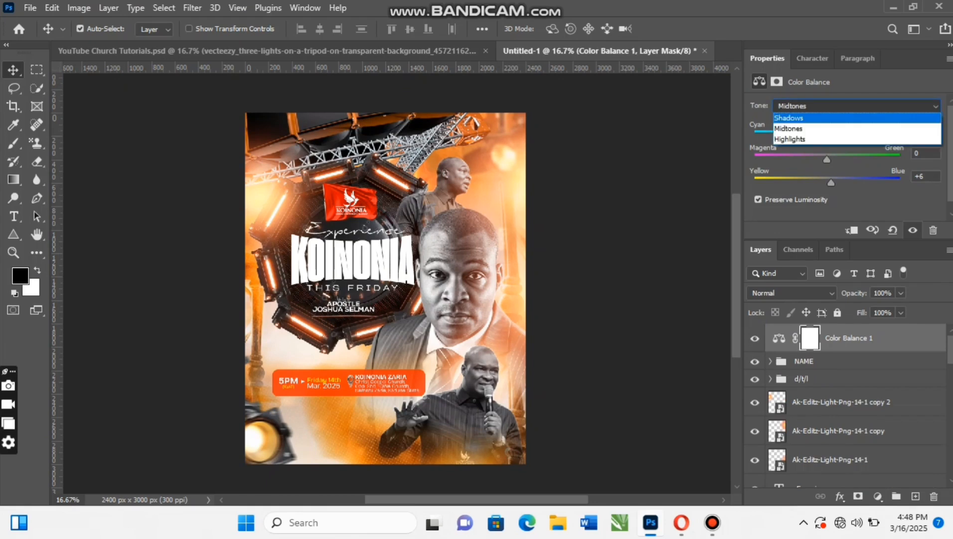
click(793, 119)
drag(827, 183, 830, 183)
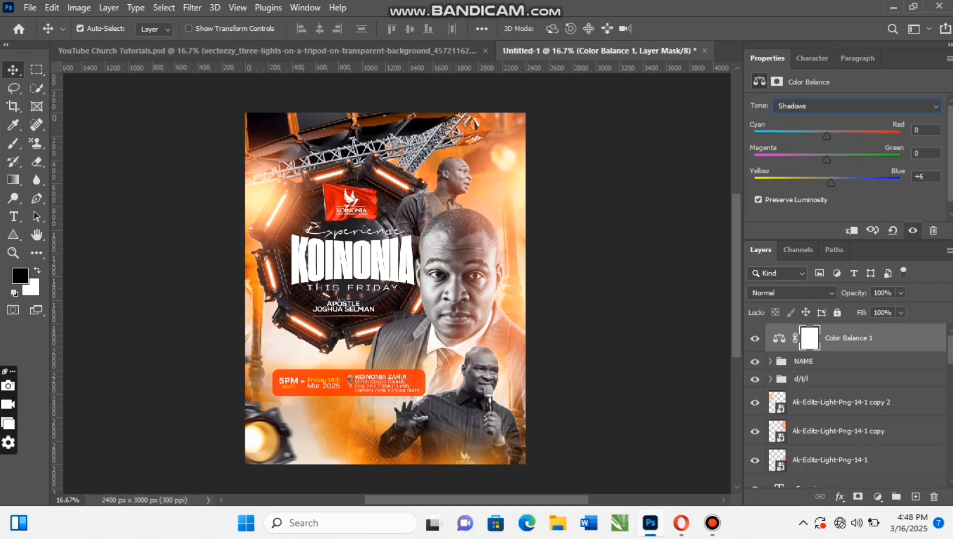
drag(827, 136, 825, 136)
- Shift the Color Balance highlights to -12 toward yellow and +3 toward red
click(857, 106)
click(793, 132)
drag(827, 182, 818, 183)
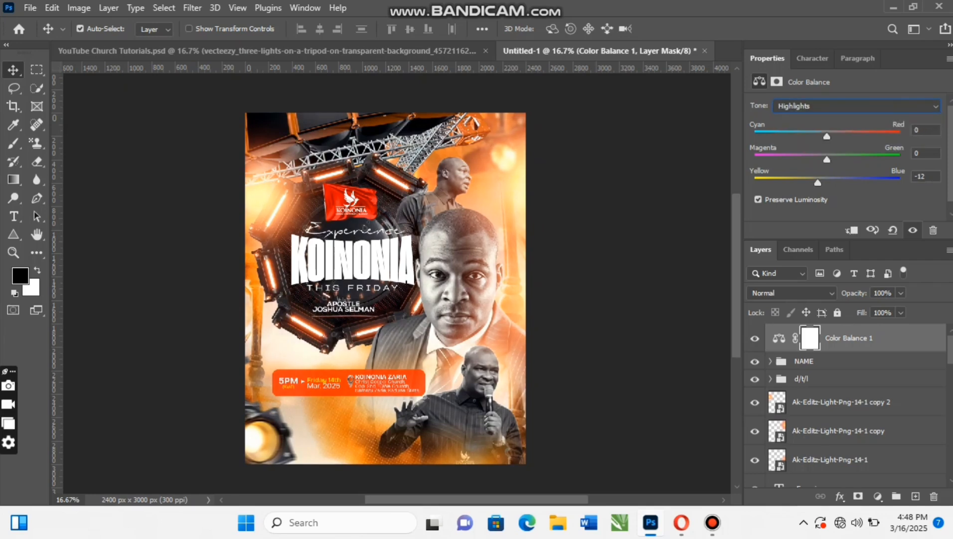
drag(827, 136, 828, 136)
- Add a Color Lookup adjustment layer above the Color Balance layer with the 3Strip.look 3D LUT and lower its opacity
click(878, 496)
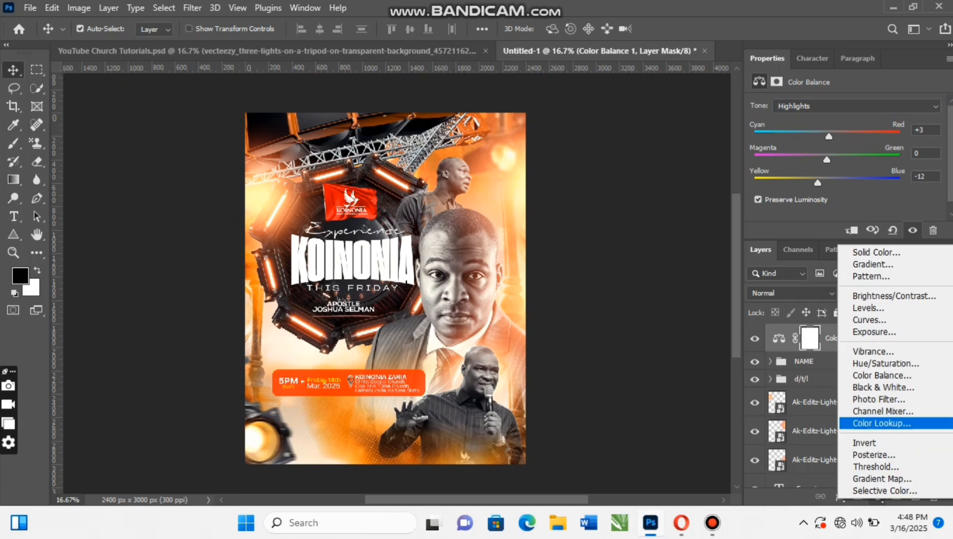
click(882, 422)
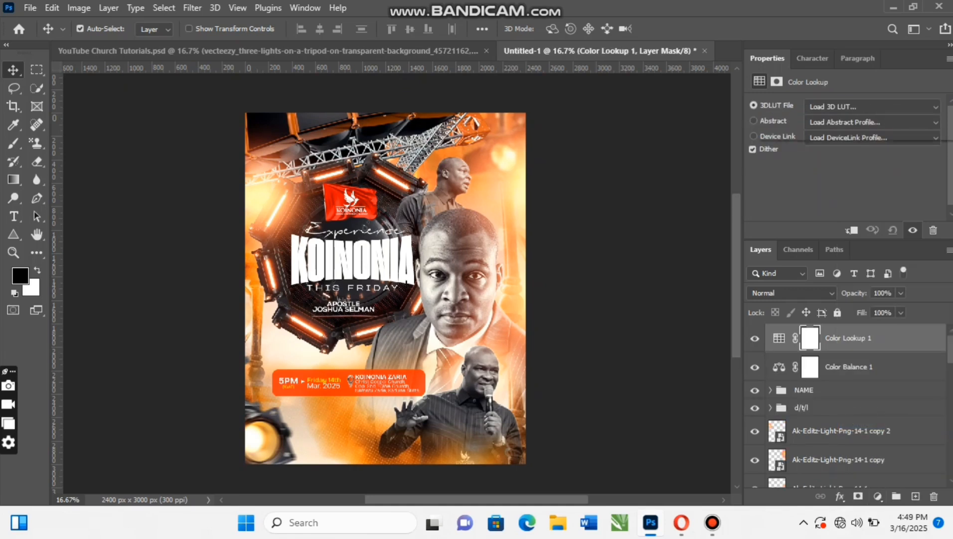
click(873, 106)
click(808, 149)
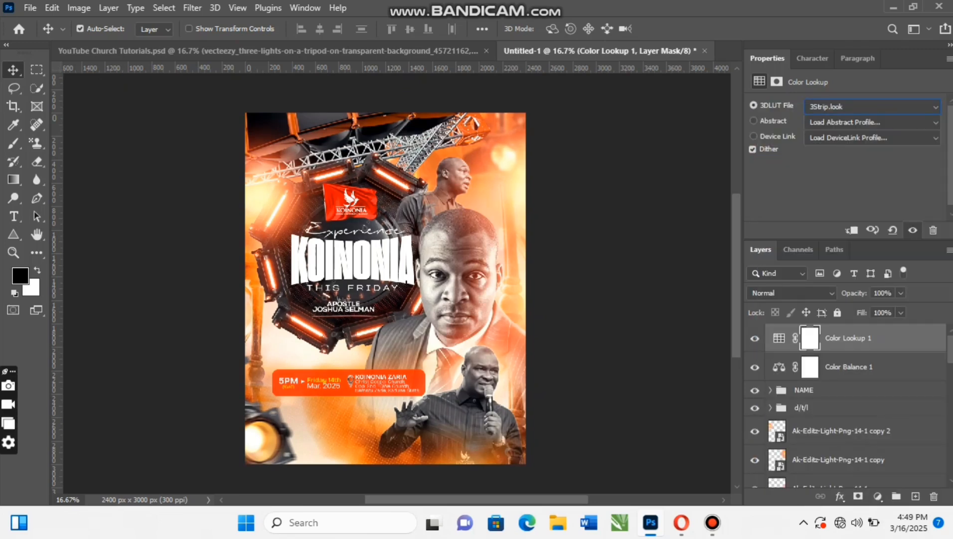
drag(855, 293, 826, 292)
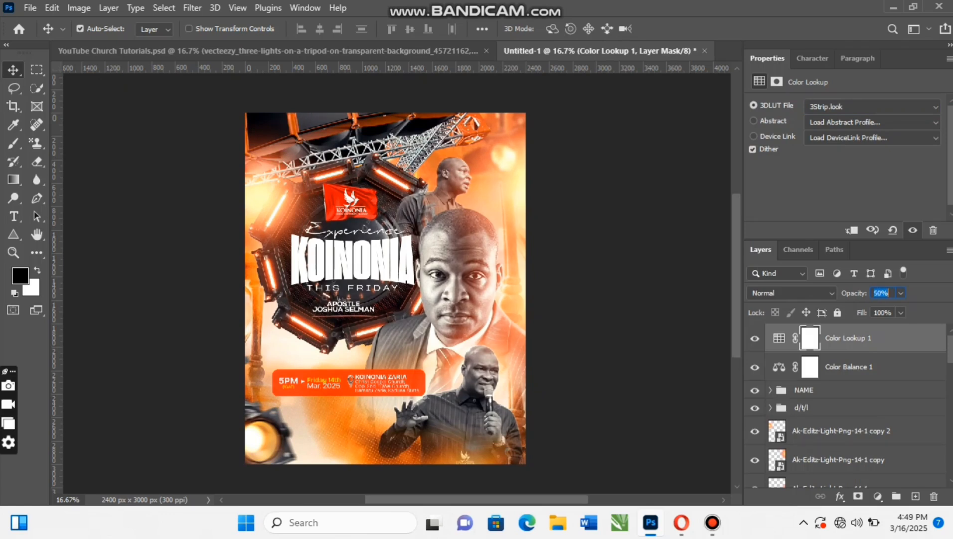
key(Return)
- Add a Photo Filter adjustment layer on top of the layer stack, try Orange, and settle on the Sepia filter
click(878, 495)
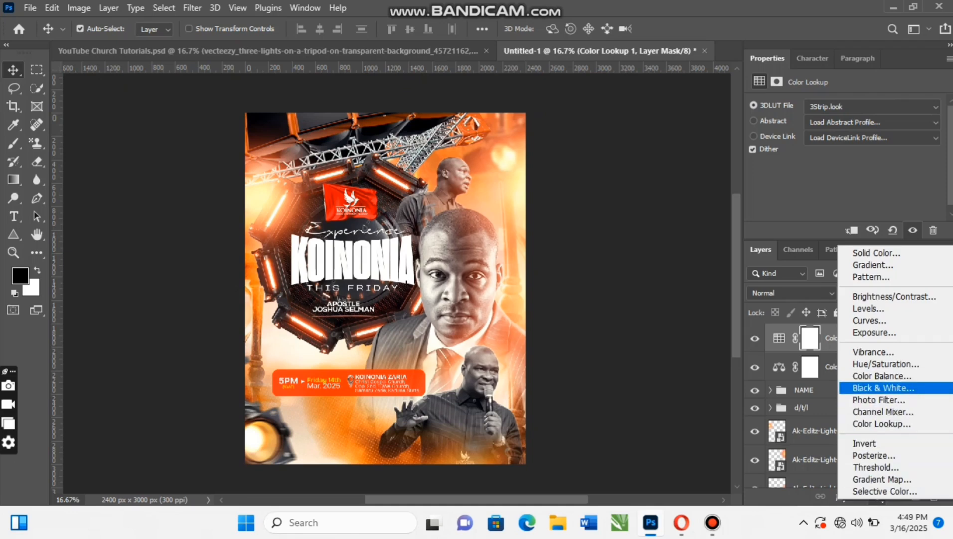
click(879, 400)
click(863, 104)
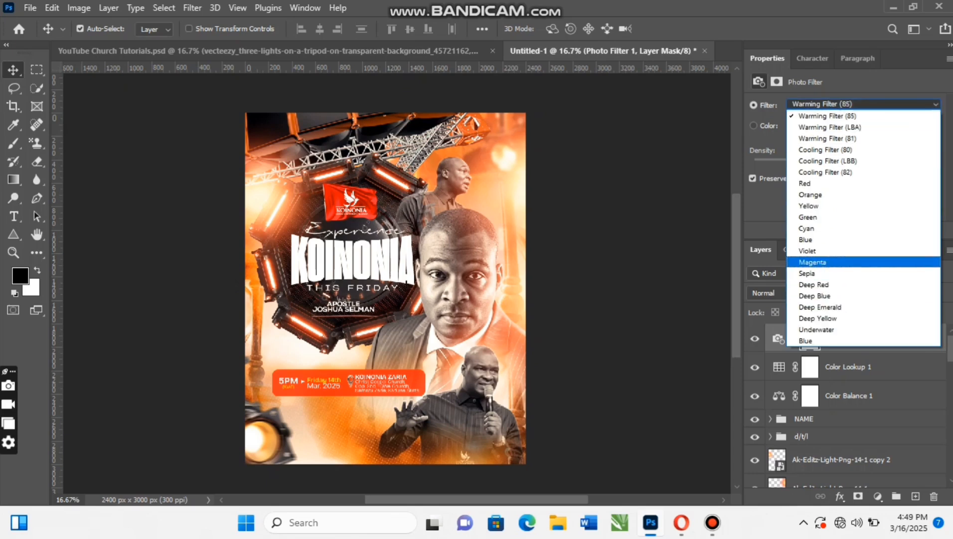
click(810, 195)
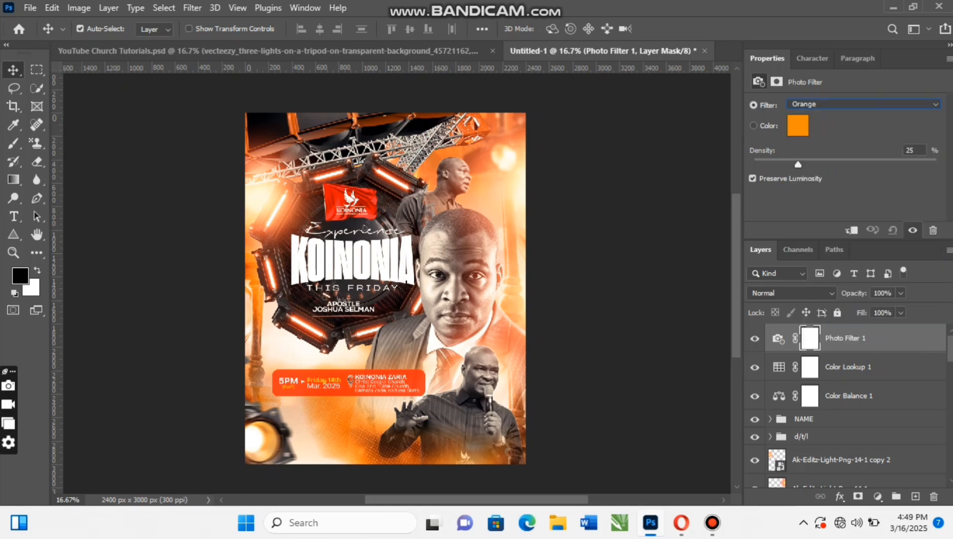
click(863, 104)
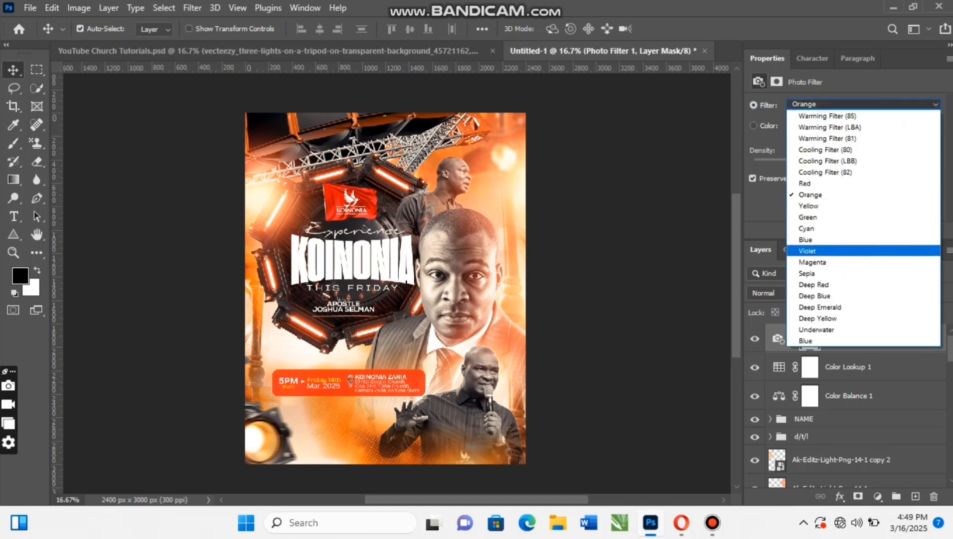
click(807, 273)
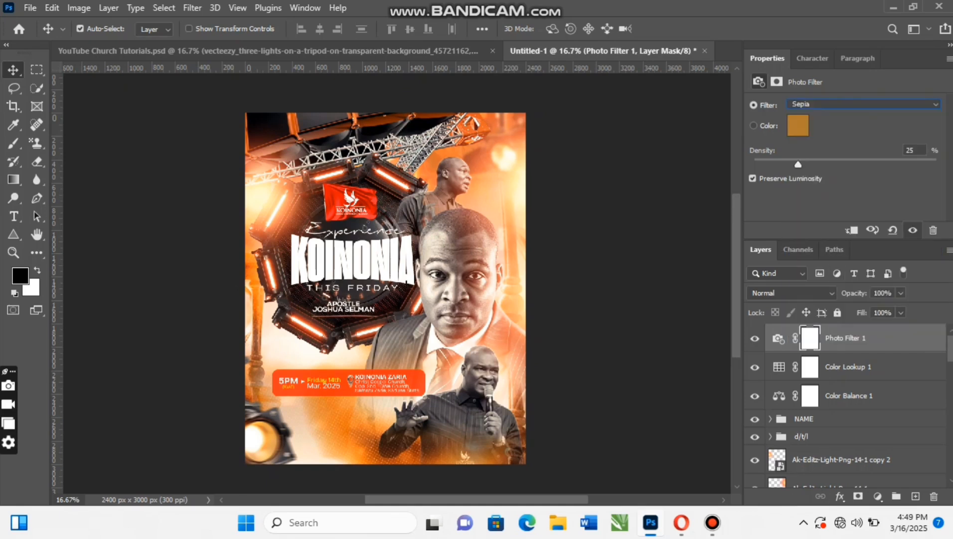
- Set the Photo Filter density to 17%, lower the layer's opacity, and compare the flyer with and without it
drag(798, 165, 784, 164)
drag(855, 293, 834, 293)
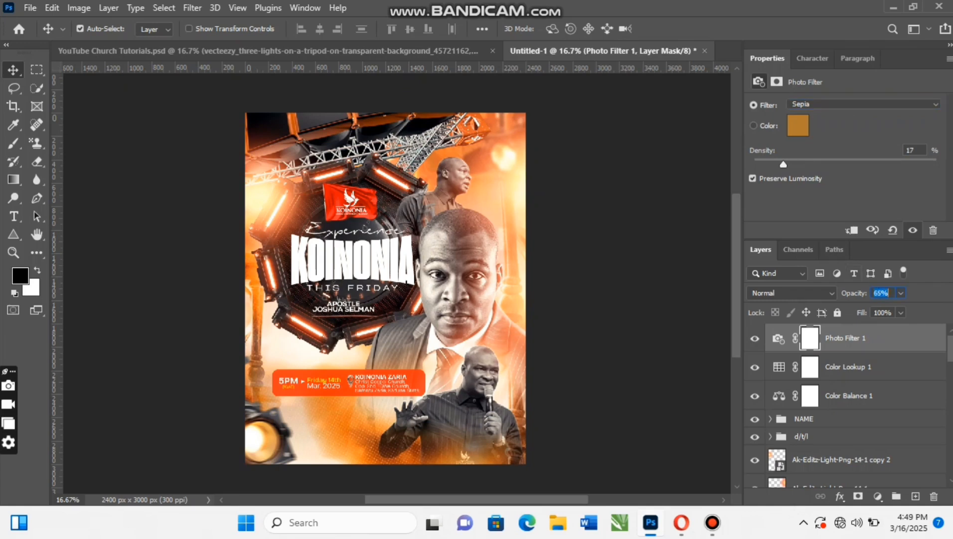
key(Return)
click(755, 339)
click(913, 230)
- Stamp all visible layers into a new layer above the Photo Filter layer and convert it to a smart object
key(ctrl)
key(ctrl+shift+alt+e)
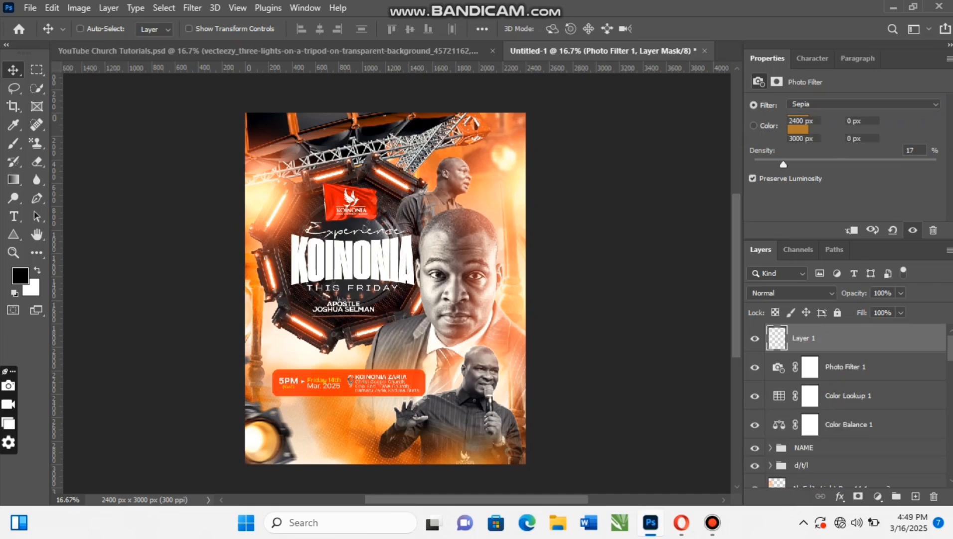
right_click(899, 339)
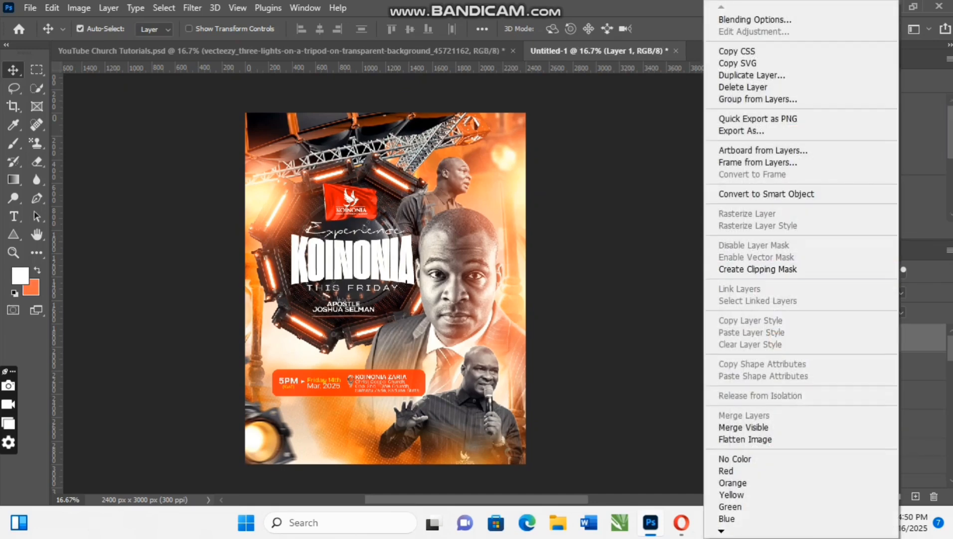
click(767, 193)
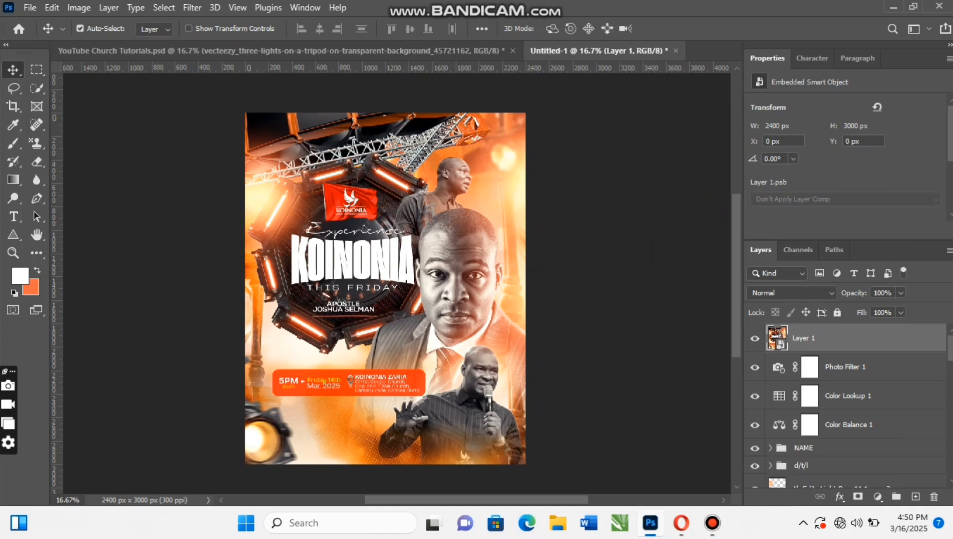
- Open the Camera Raw Filter on the stamped smart object and raise Sharpening to roughly the middle of its range
key(ctrl)
key(ctrl+shift+a)
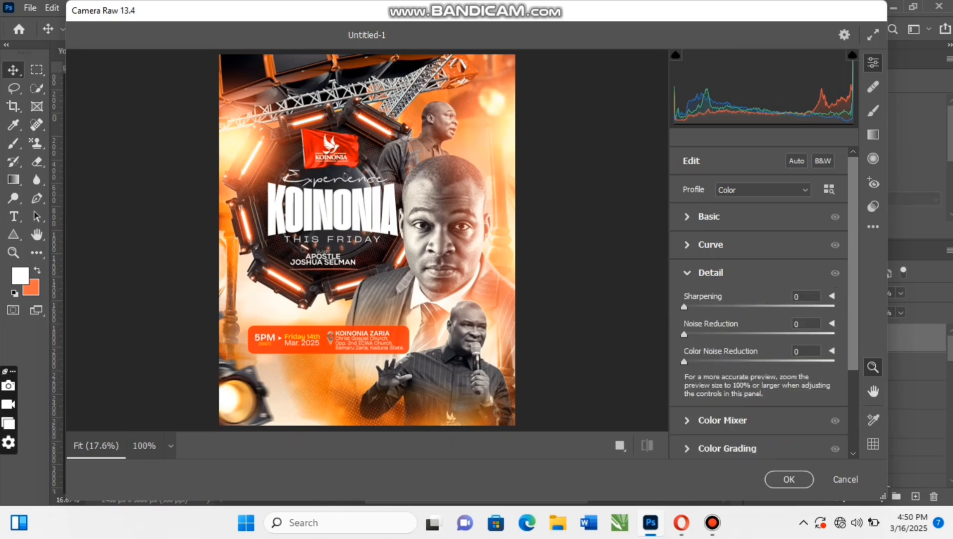
drag(684, 307, 758, 307)
drag(759, 307, 754, 307)
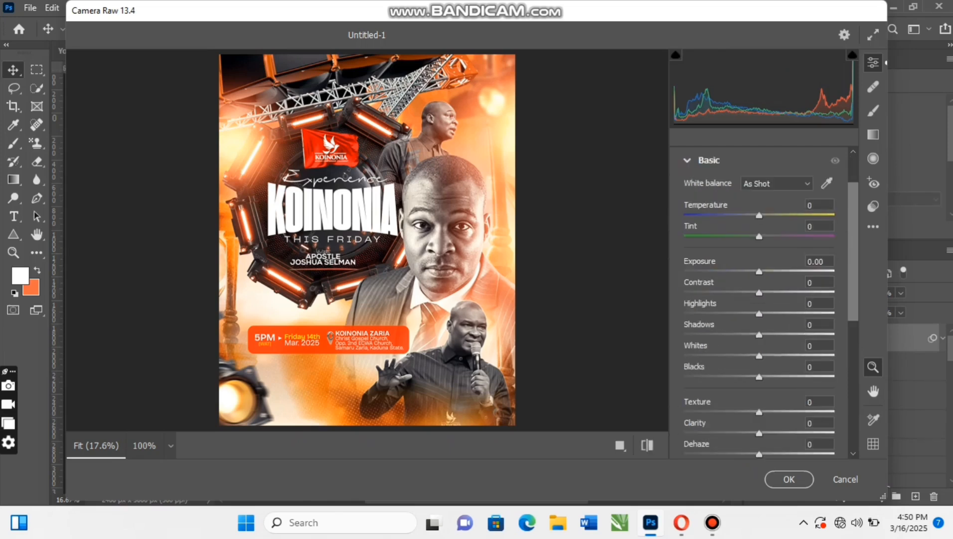
- Set Exposure to +0.15, Contrast +7, Highlights +1, Shadows -8, Whites +2, Blacks -10, Texture +17 and Clarity +5 in Camera Raw
drag(760, 271, 765, 293)
key(Up)
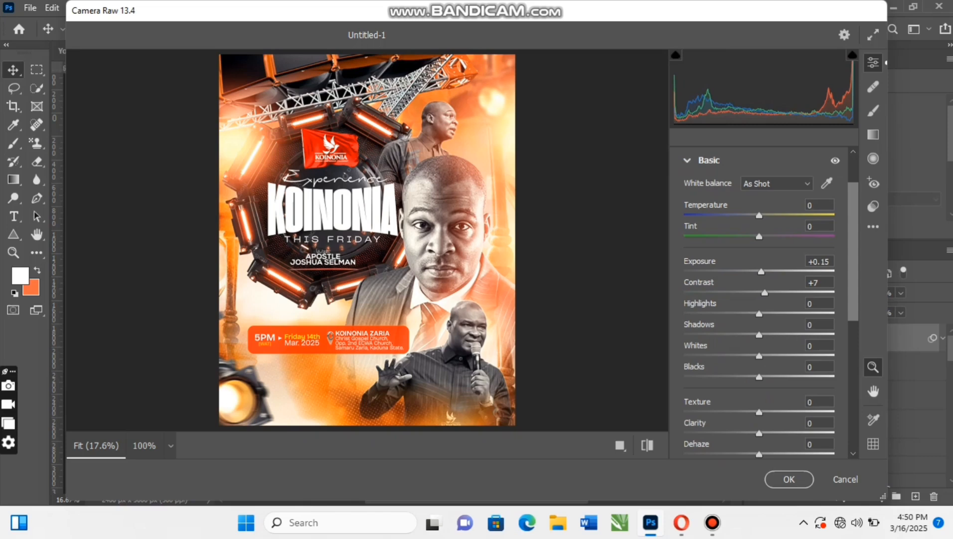
drag(758, 314, 751, 377)
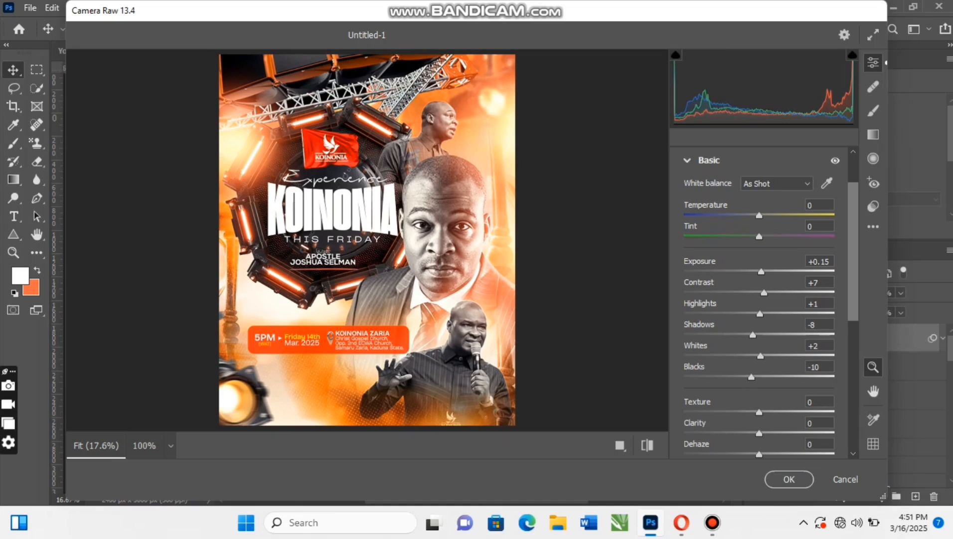
drag(760, 412, 772, 412)
drag(759, 433, 762, 433)
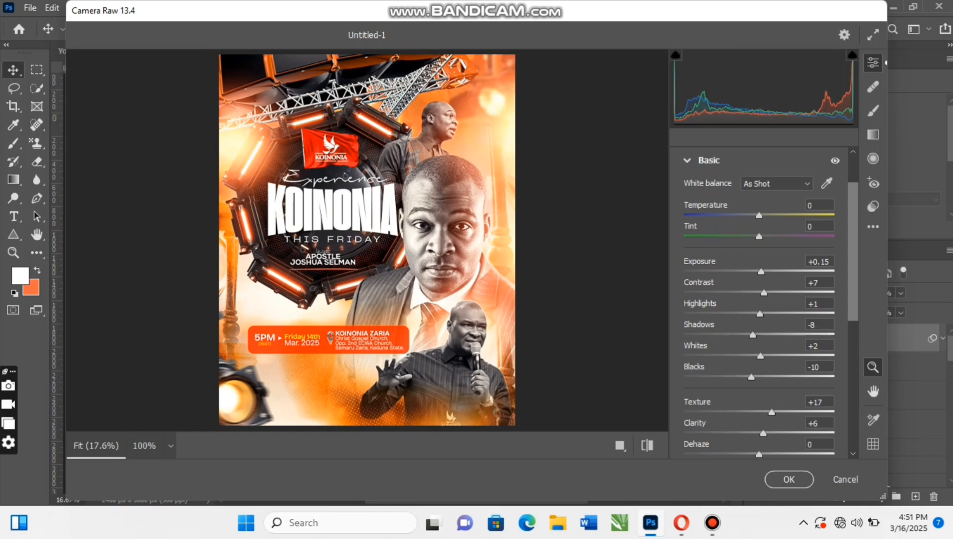
- Grade the midtones to hue 54, saturation 31 and the shadows to hue 219, saturation 32, apply Camera Raw, and collapse the layer's smart filters
scroll(763, 300, down, 5)
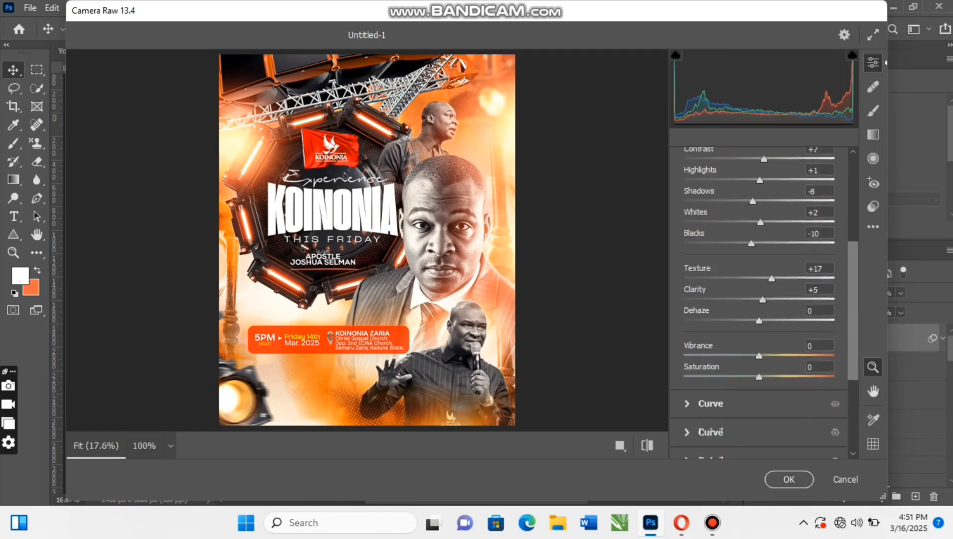
click(727, 406)
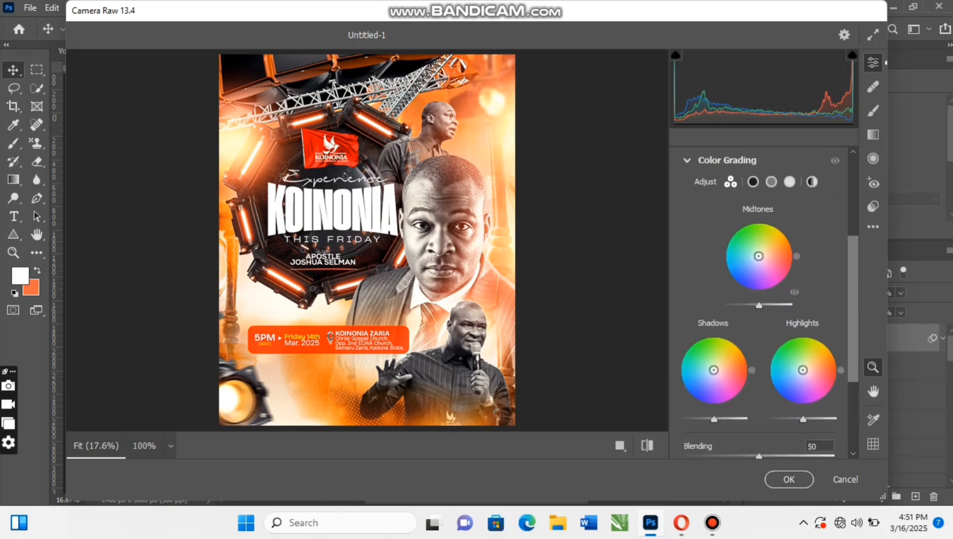
mouse_move(759, 256)
mouse_down()
mouse_move(784, 228)
mouse_move(766, 257)
mouse_move(764, 248)
mouse_up()
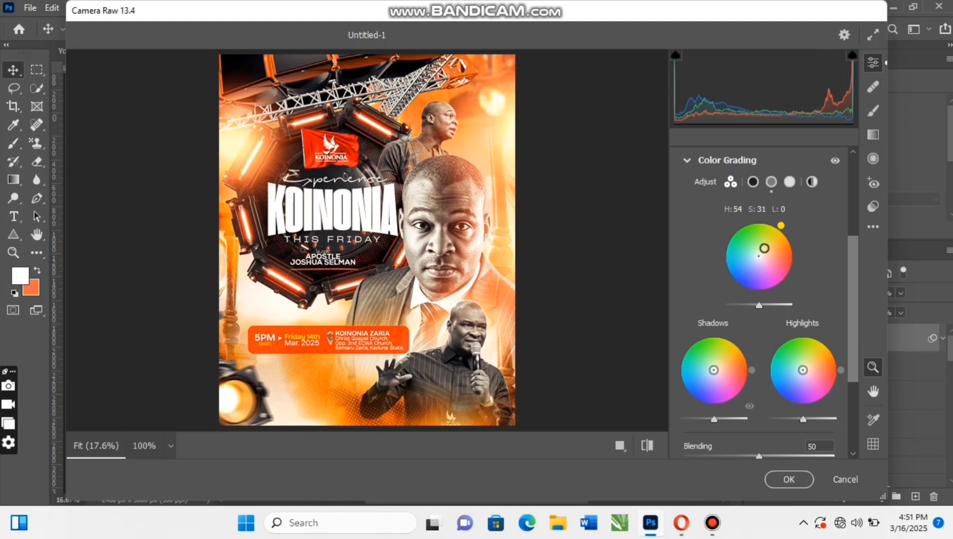
mouse_move(714, 370)
mouse_down()
mouse_move(696, 391)
mouse_move(706, 376)
mouse_up()
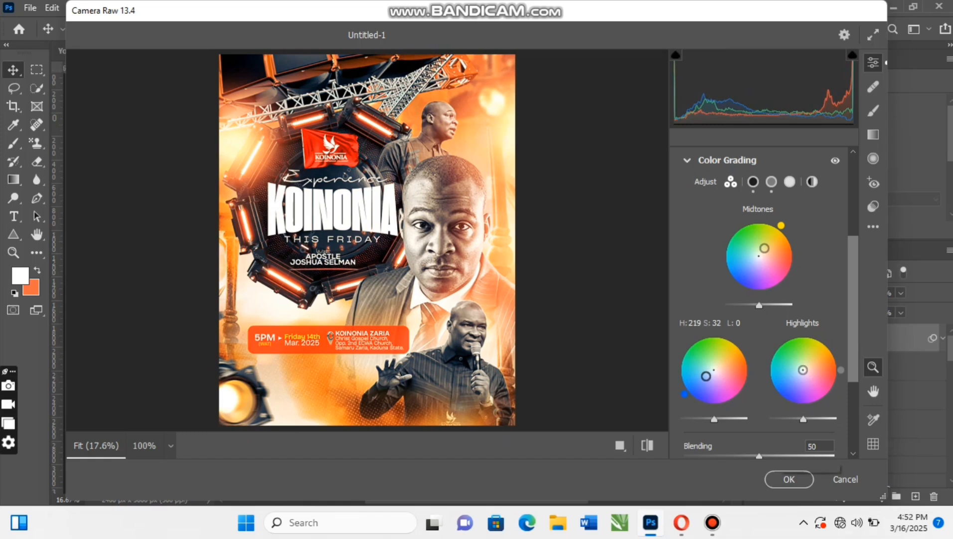
key(Return)
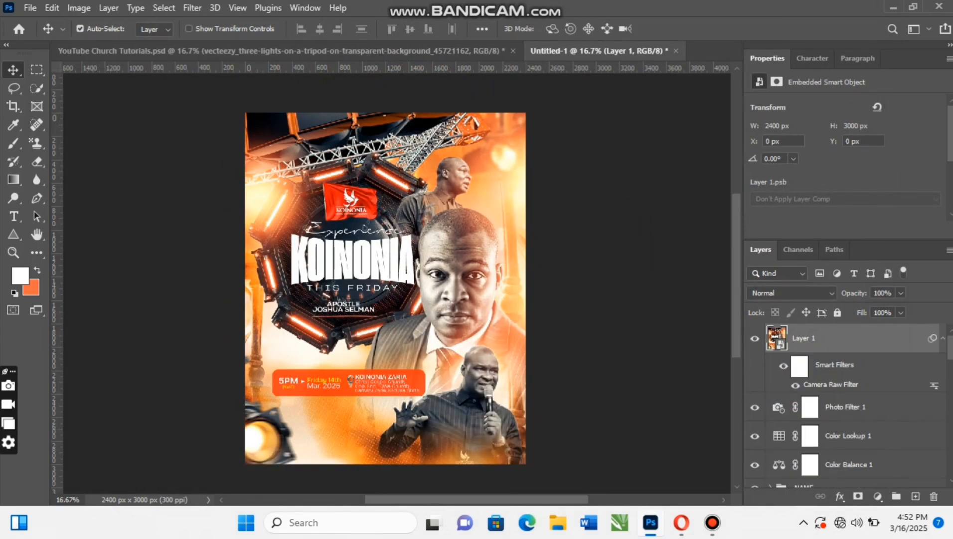
click(943, 338)
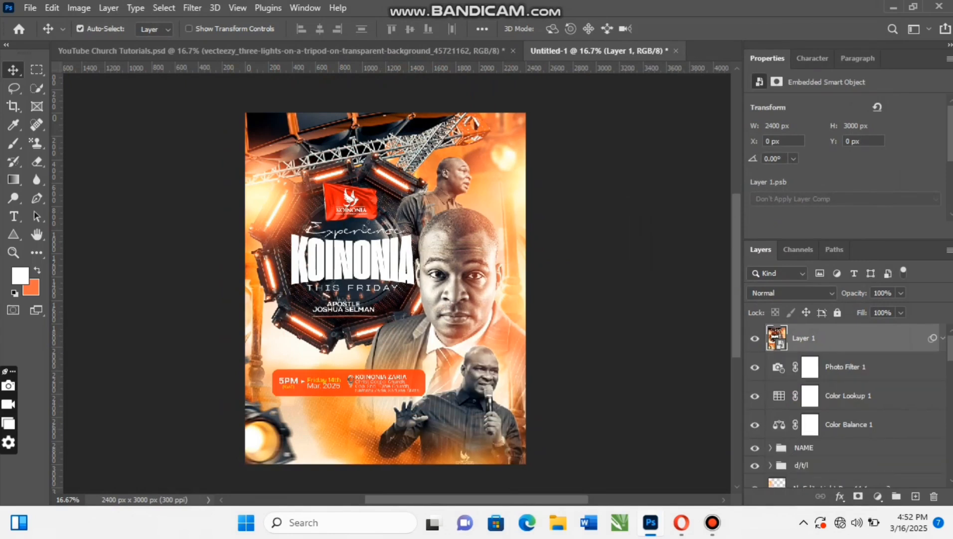